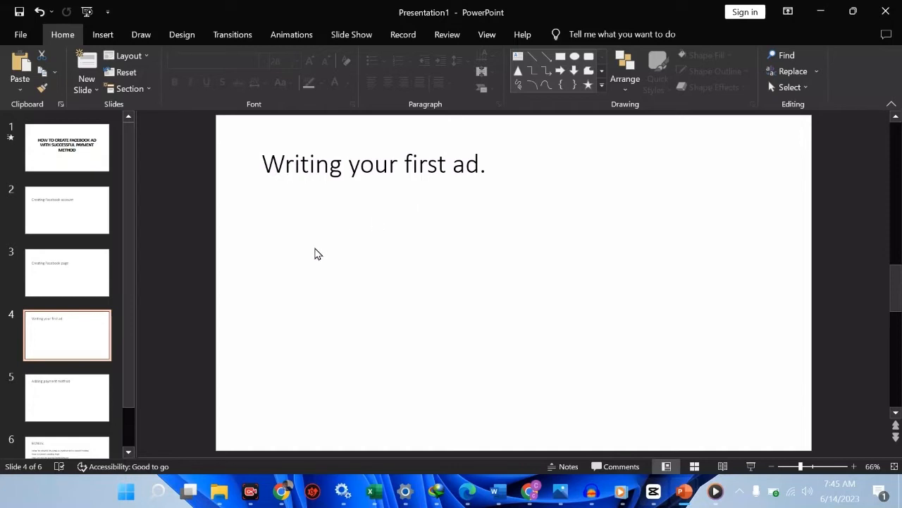
Step: Review the "Adding payment method" slide of the presentation
click(74, 407)
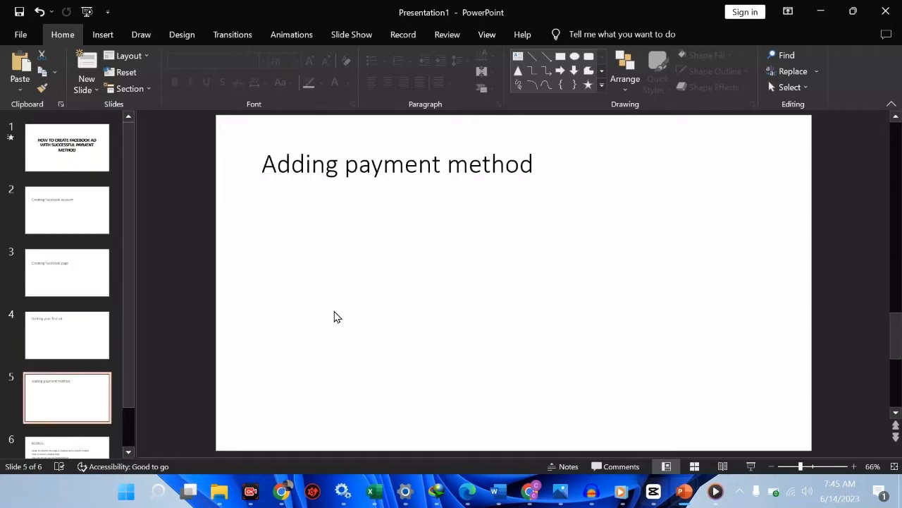
click(442, 172)
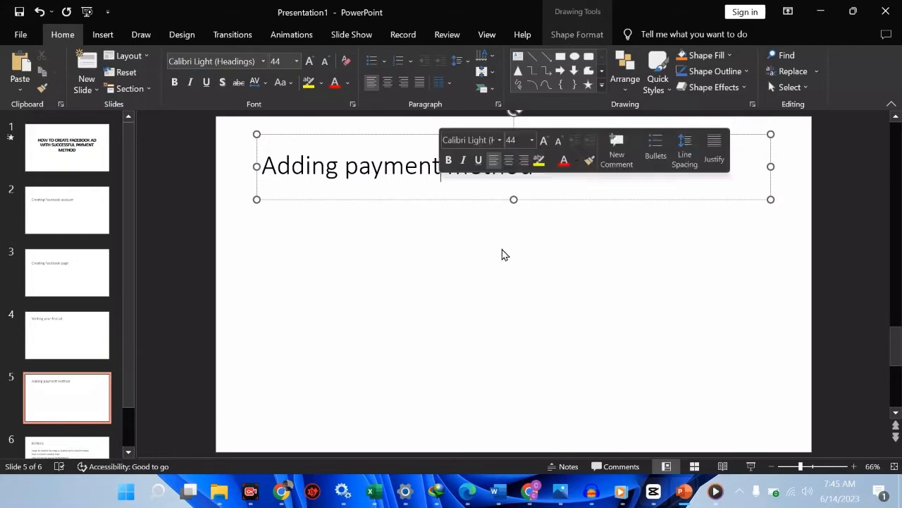
click(517, 275)
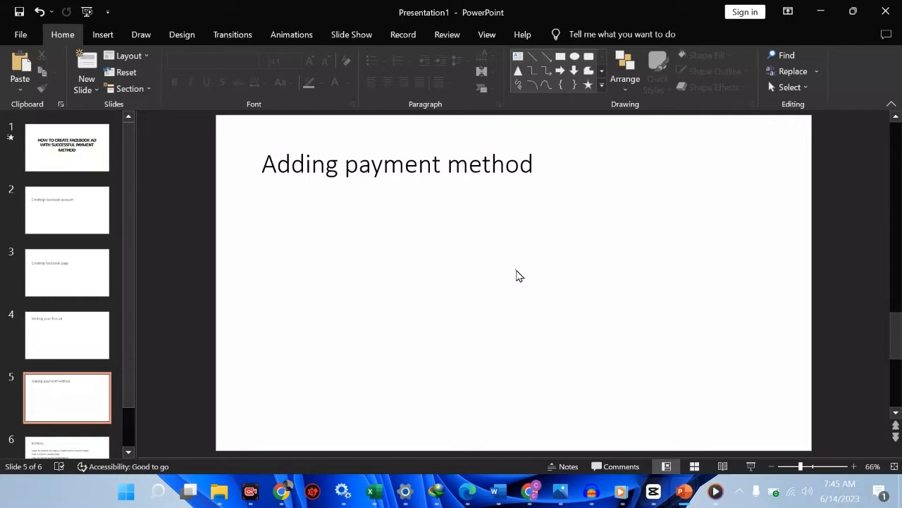
click(124, 368)
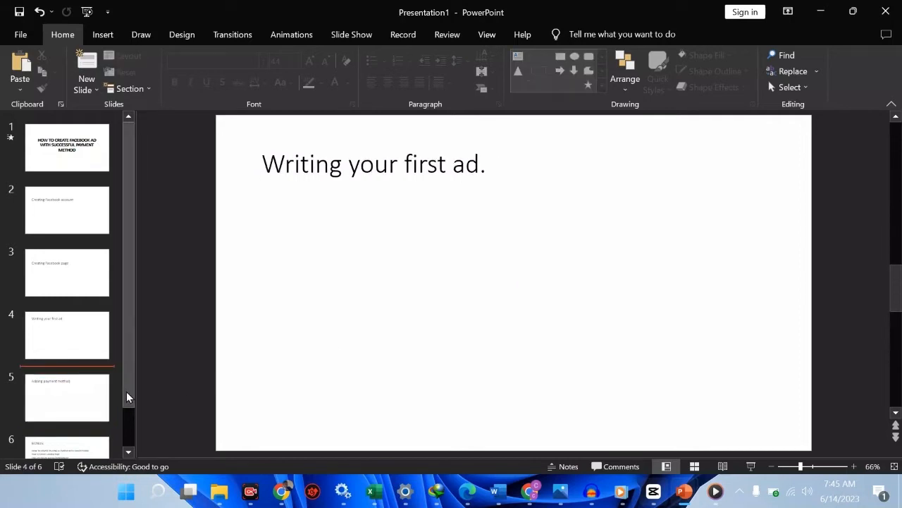
scroll(83, 427, down, 1)
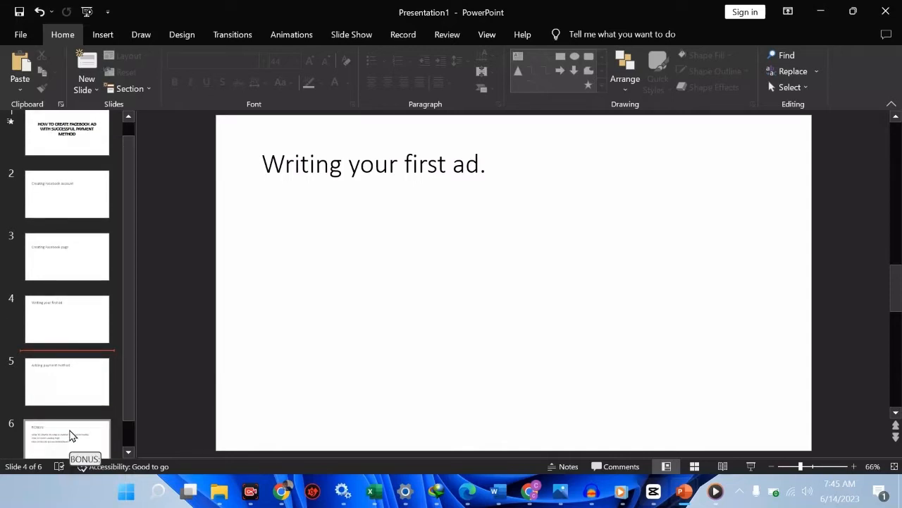
click(73, 388)
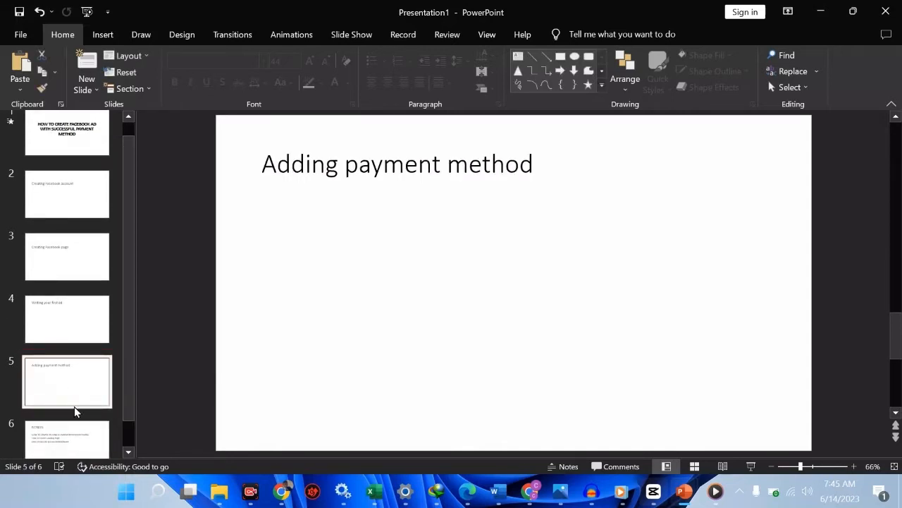
Step: Open the BONUS slide and go through its three listed items
click(77, 446)
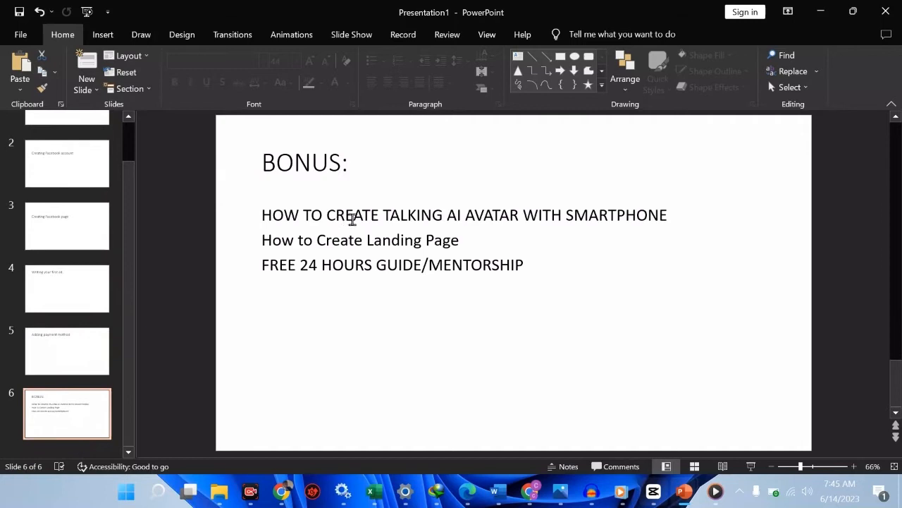
click(352, 218)
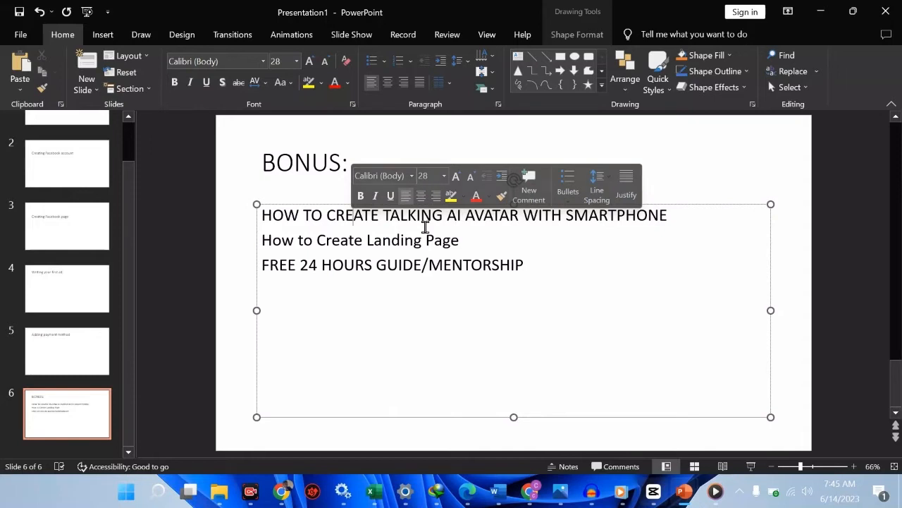
click(467, 241)
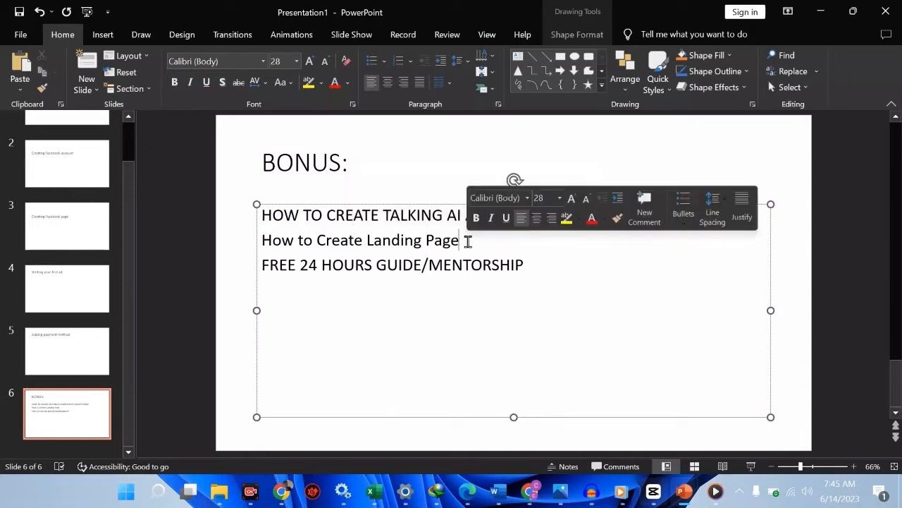
click(491, 265)
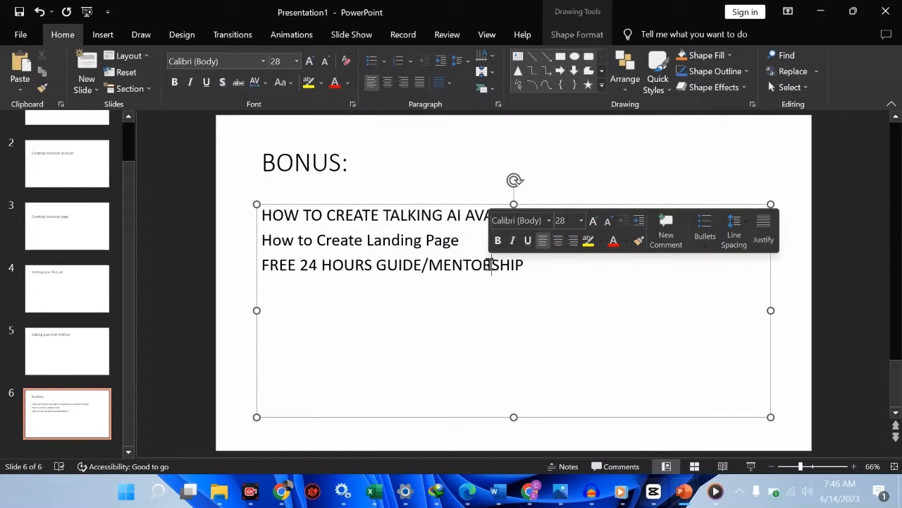
Step: Switch to Media Player, play a few seconds of the talking avatar video, pause it and return to the presentation
click(715, 490)
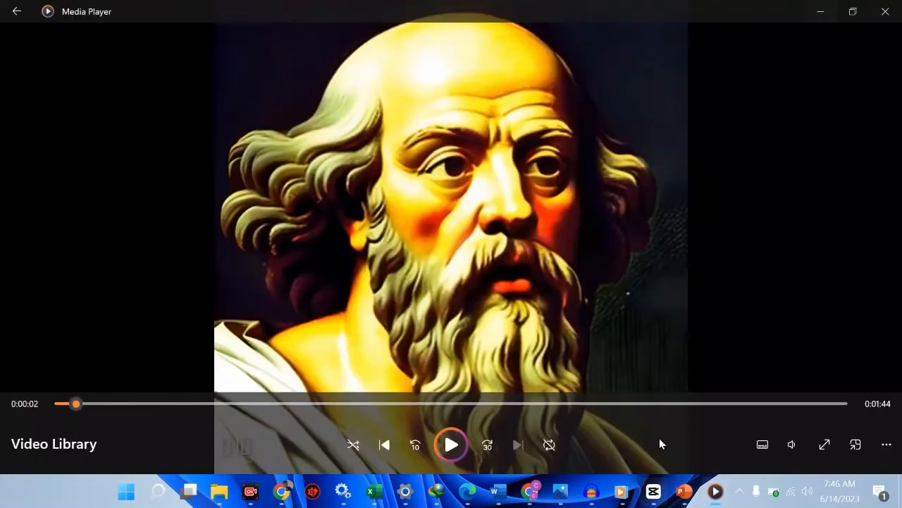
click(451, 444)
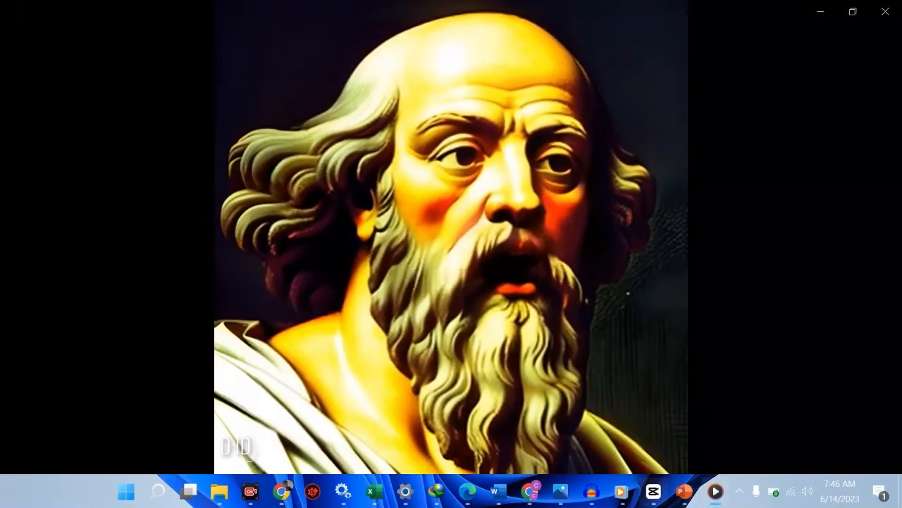
mouse_move(459, 388)
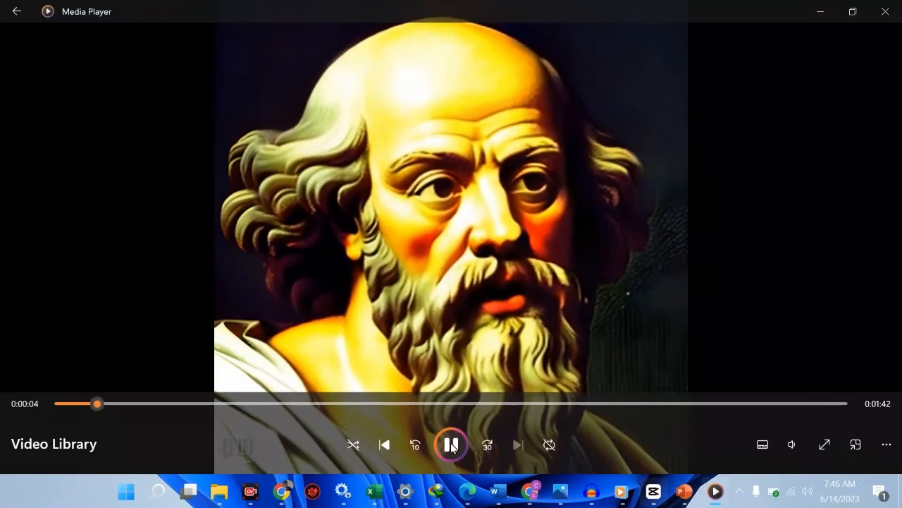
click(451, 445)
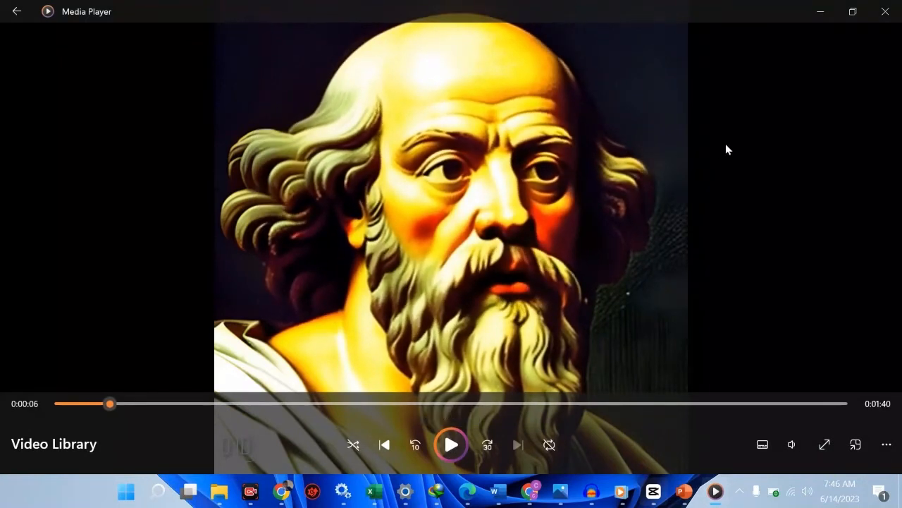
click(822, 12)
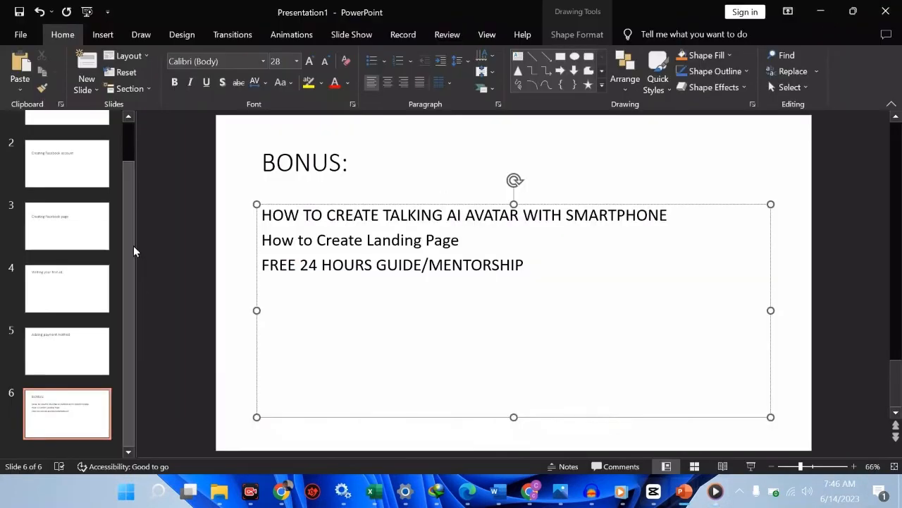
Step: Go back to the title slide and show the "Creating Facebook account" slide
drag(135, 252, 135, 171)
click(98, 163)
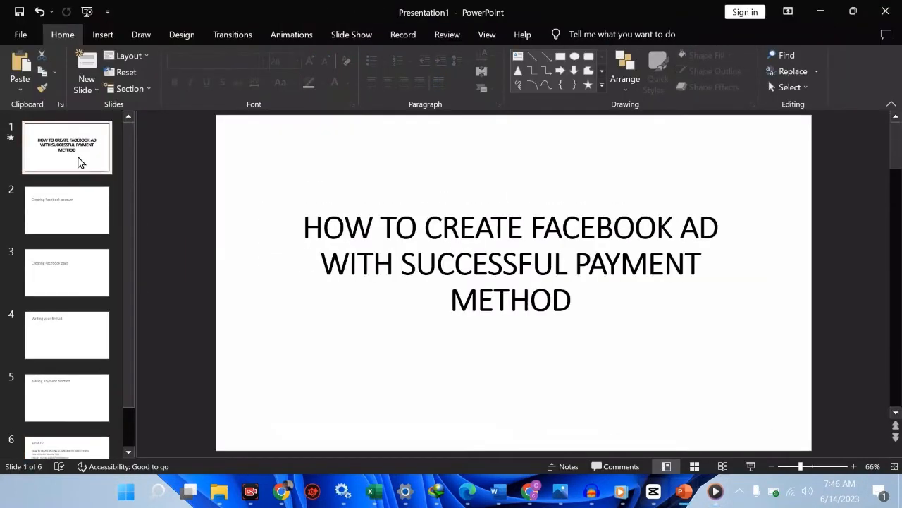
click(71, 221)
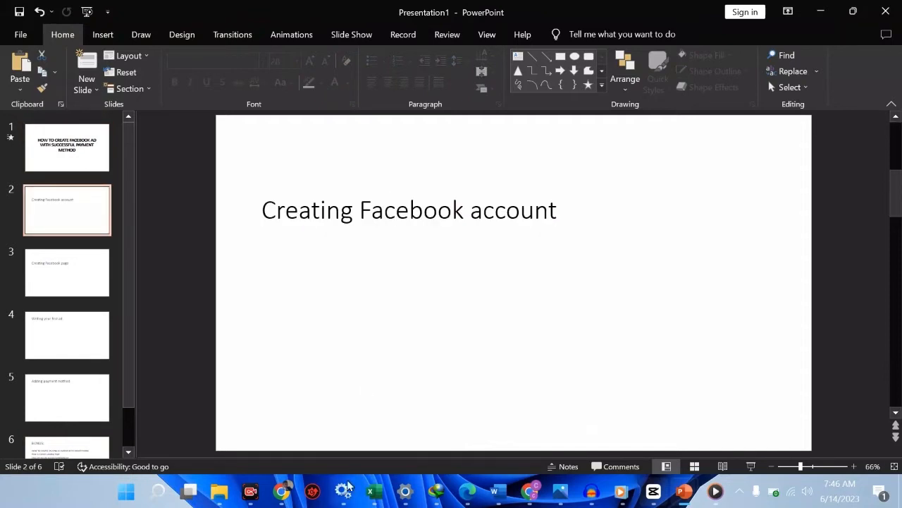
Step: Switch to the Facebook tab in Chrome and load facebook.com
mouse_move(281, 492)
click(339, 458)
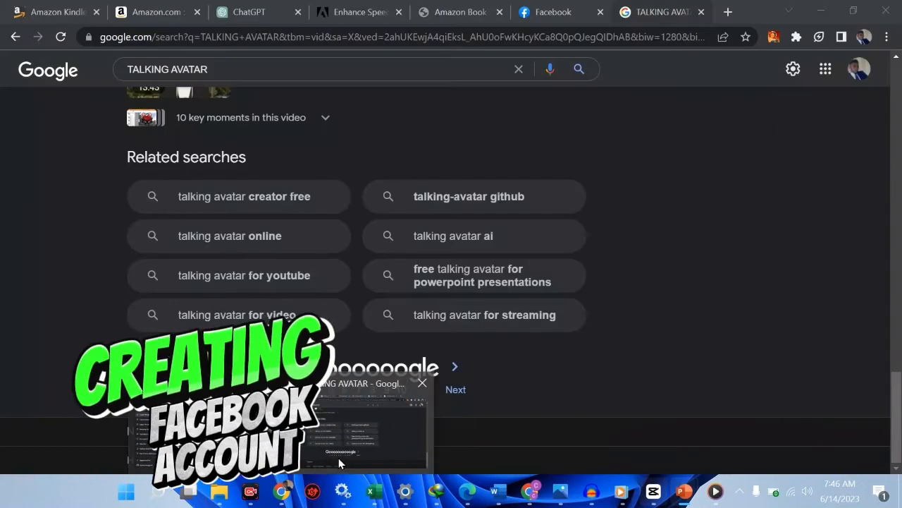
click(570, 7)
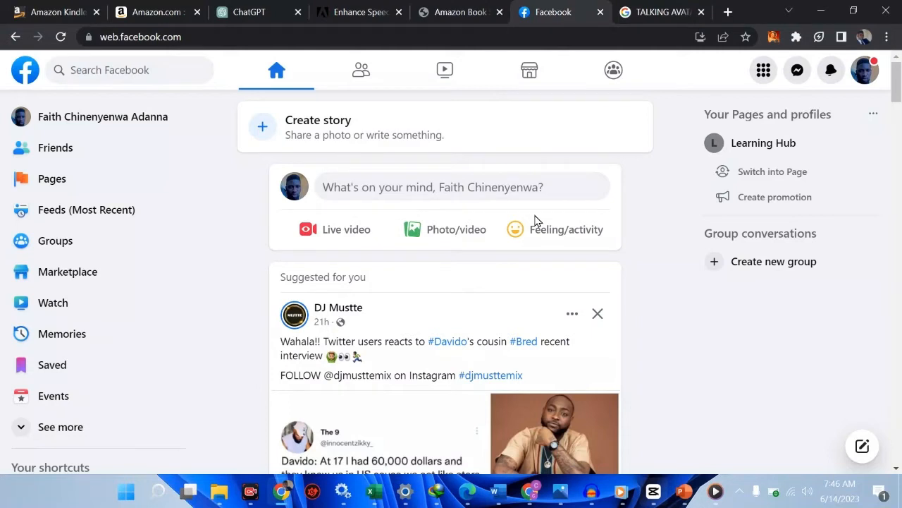
click(494, 45)
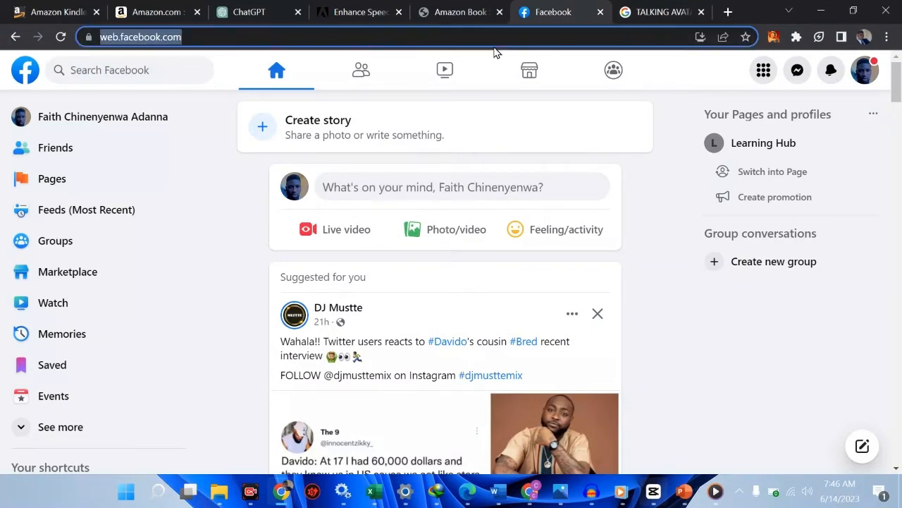
text(fac)
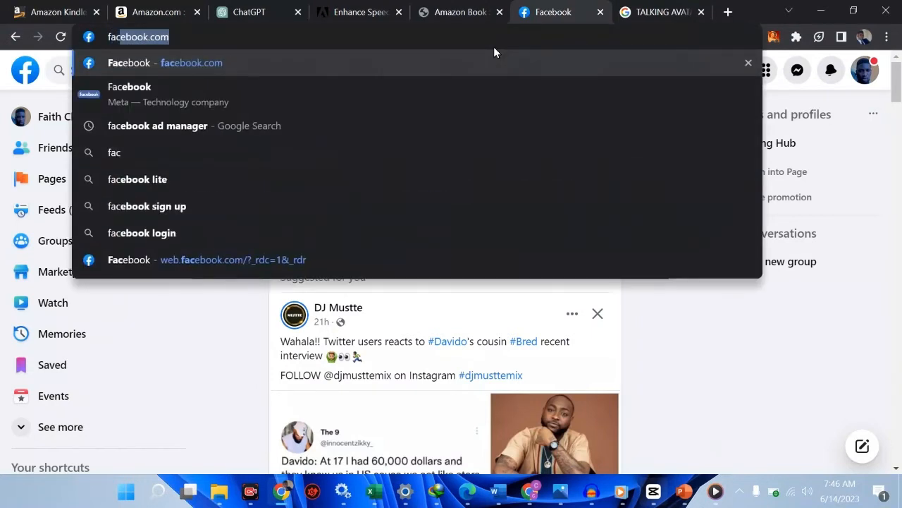
key(Return)
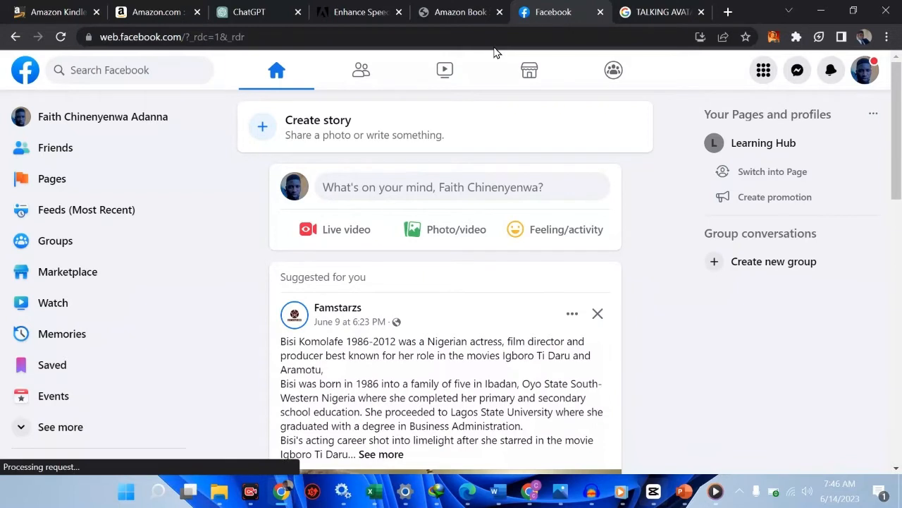
Step: Log out of the current Facebook account and open the sign-up form for a new account
click(865, 74)
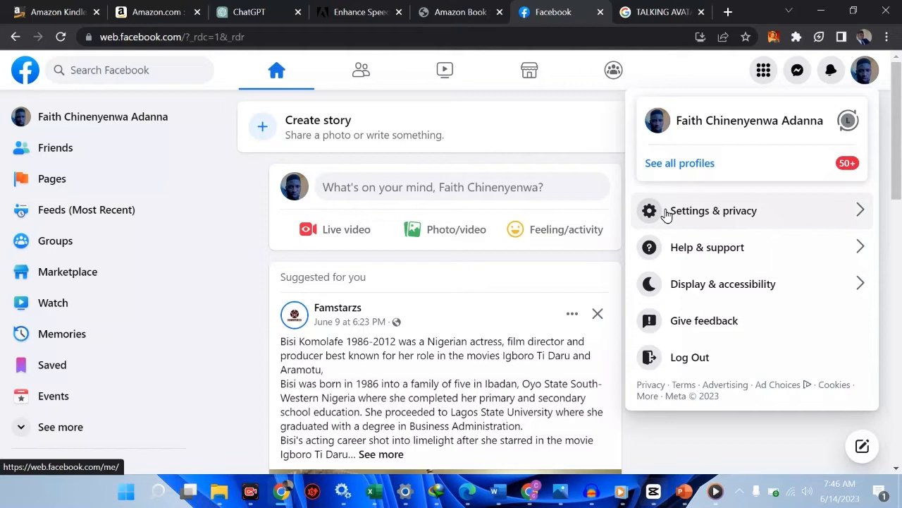
click(685, 368)
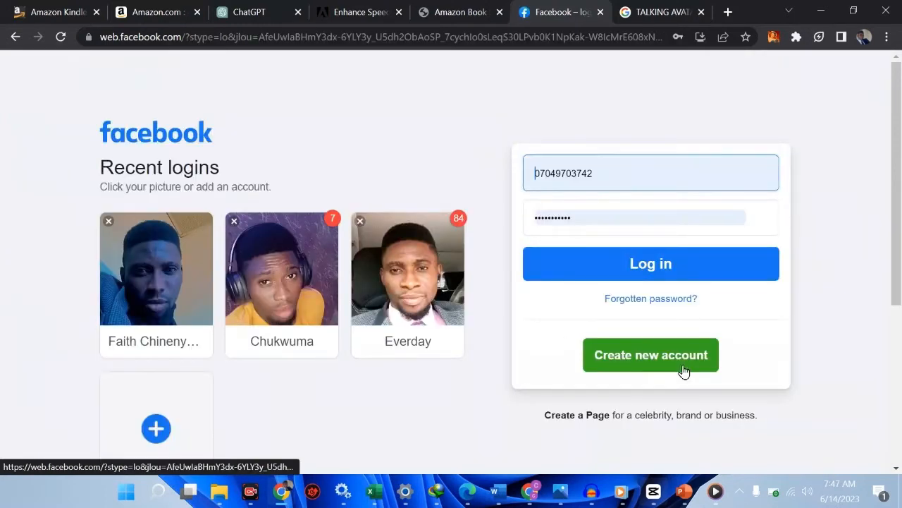
click(669, 368)
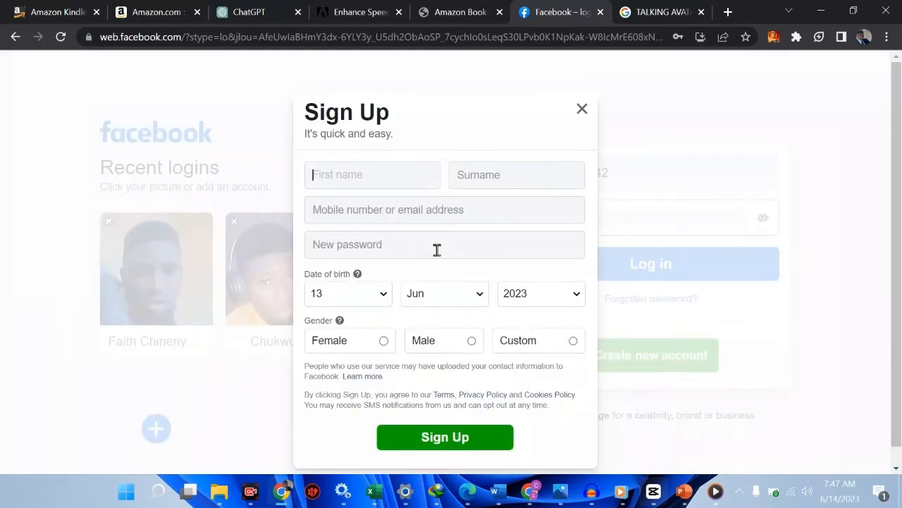
Step: Enter the new account holder's first name and surname in the sign-up form
click(354, 178)
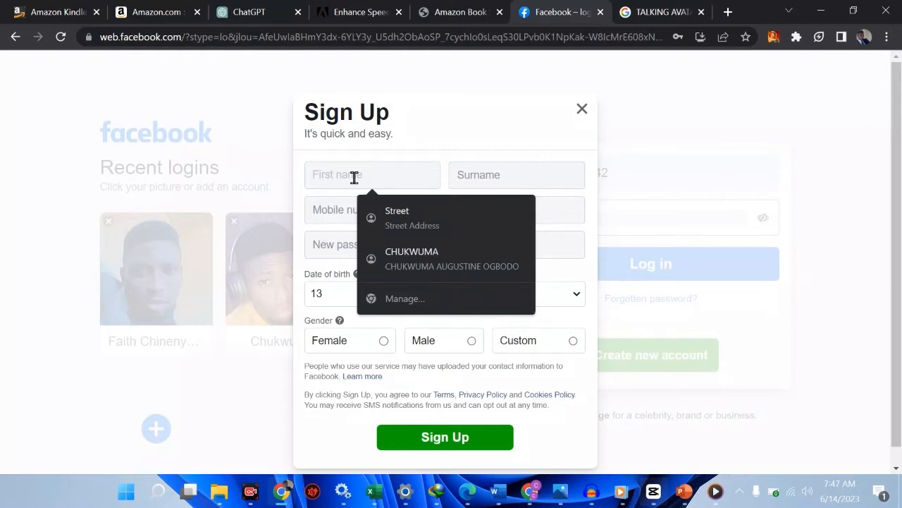
key(Tab)
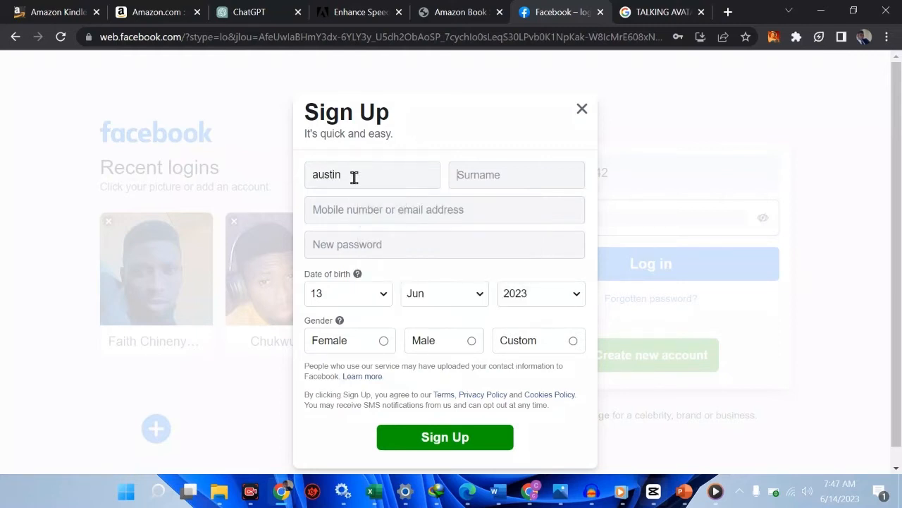
Step: Fill in the account's email address and repeat it in the confirmation field
click(354, 220)
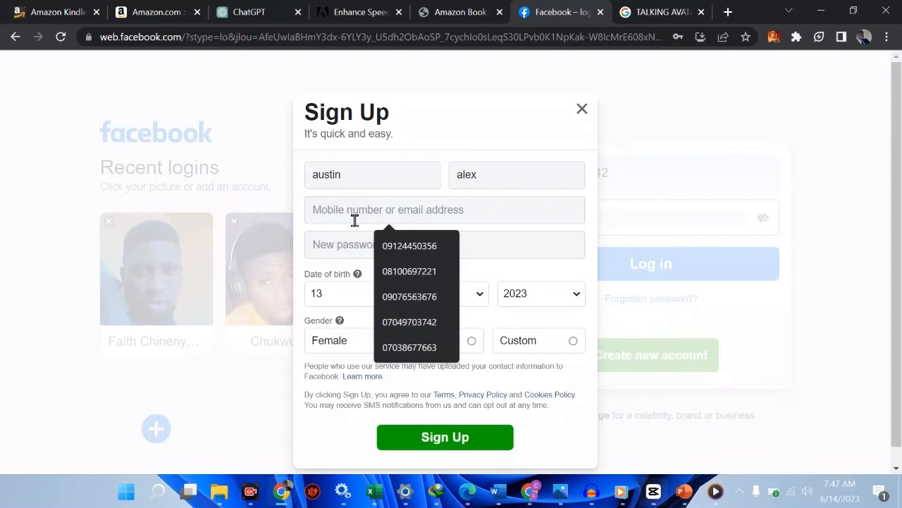
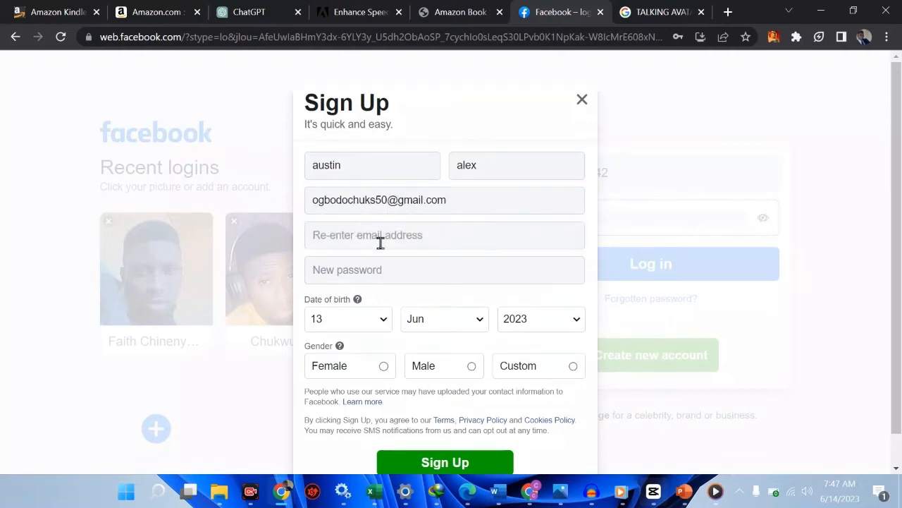
triple_click(428, 213)
key(ctrl+c)
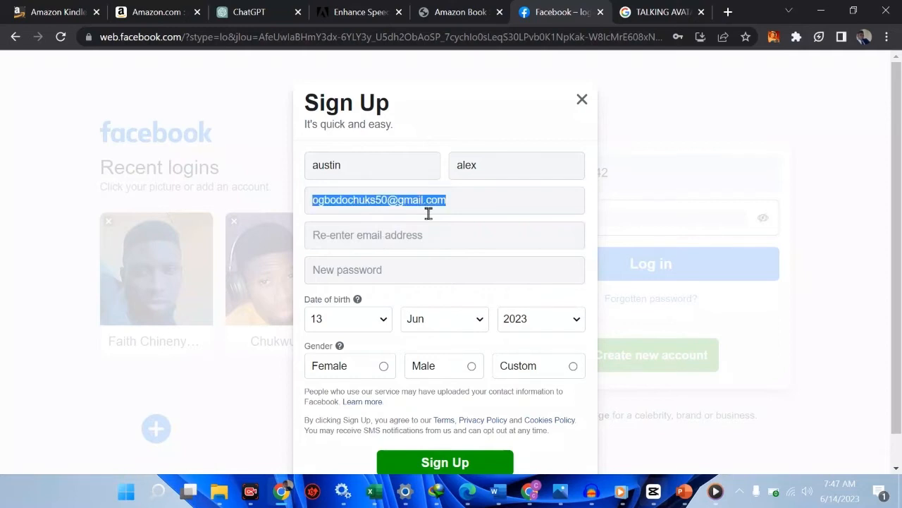
click(426, 231)
key(ctrl+v)
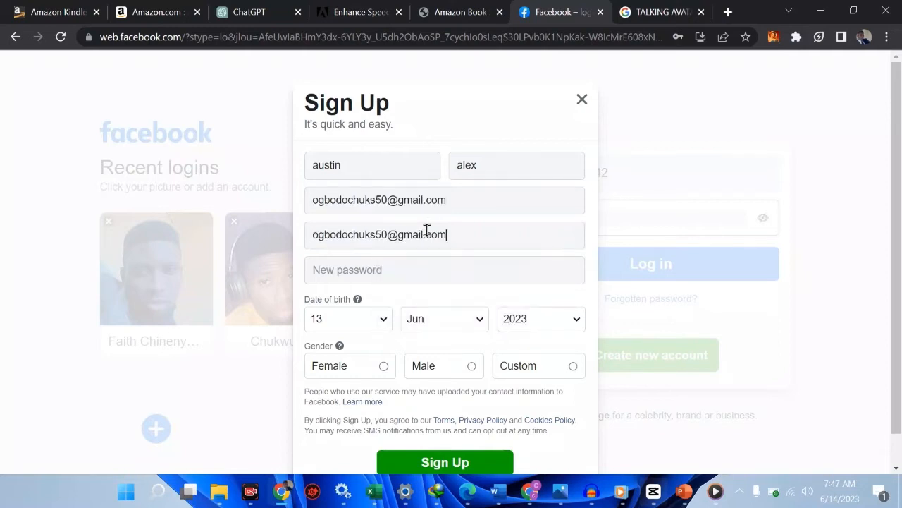
Step: Enter the new account password in the sign-up form
click(395, 270)
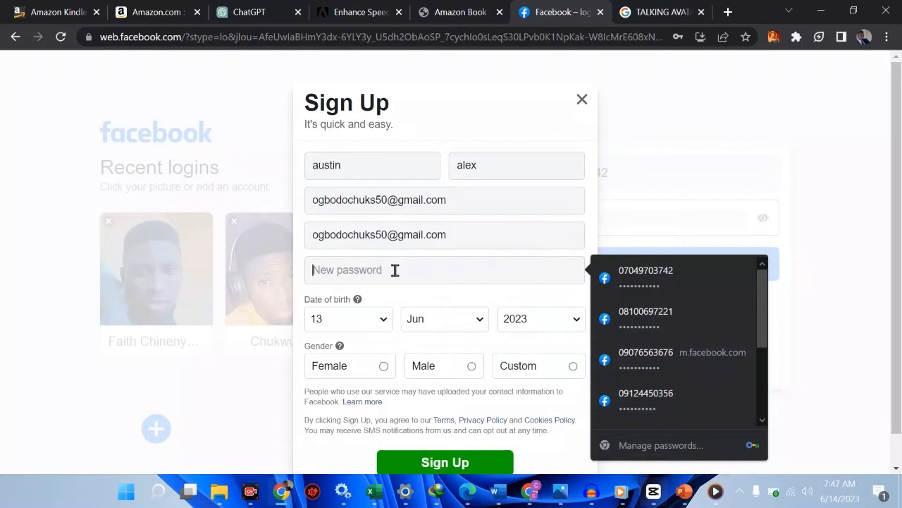
text(•••••••)
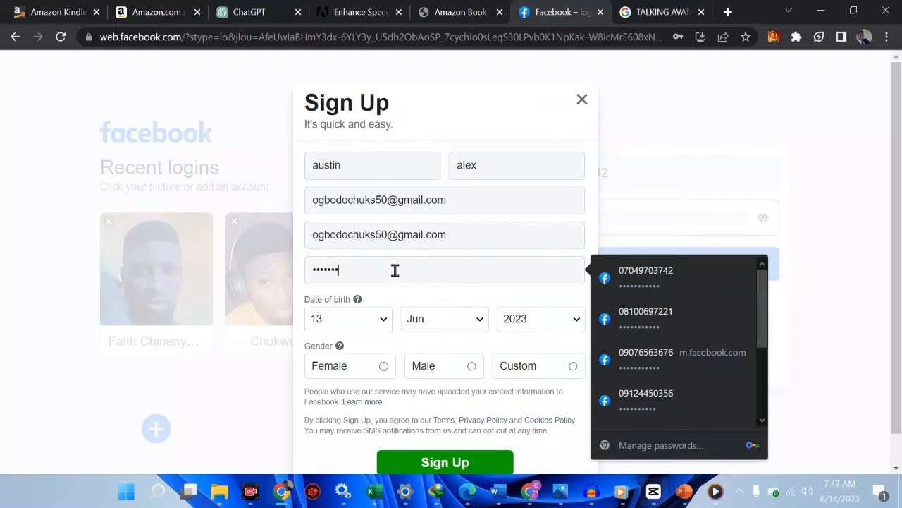
text(••••)
scroll(395, 270, down, 1)
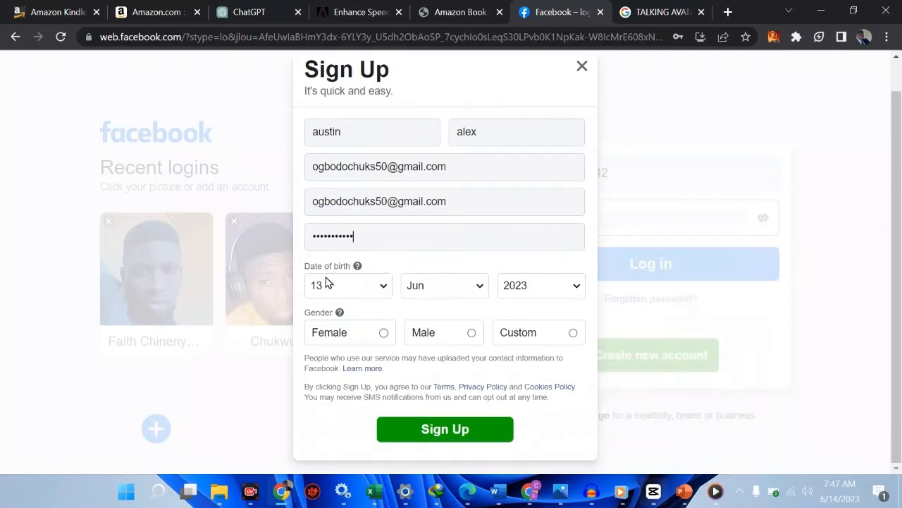
Step: Choose the birth year and select Male as the gender, and submit the sign-up form
click(518, 295)
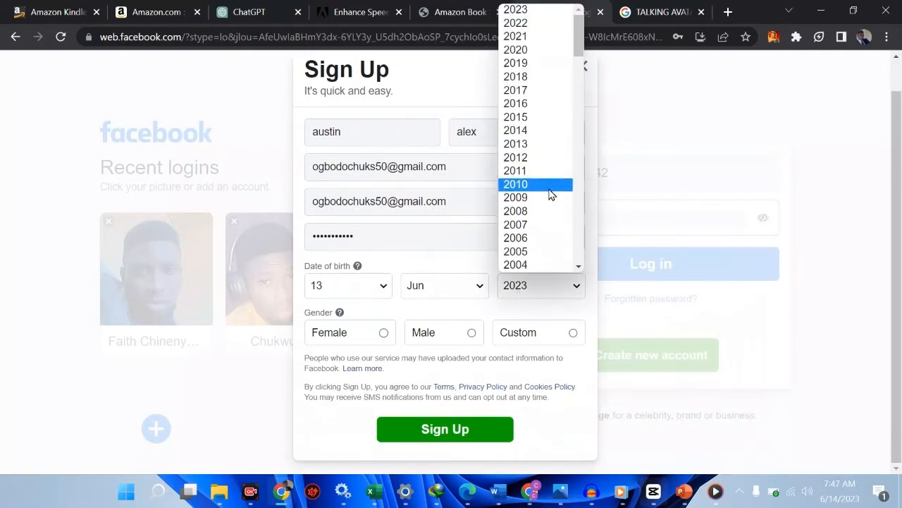
scroll(550, 195, down, 5)
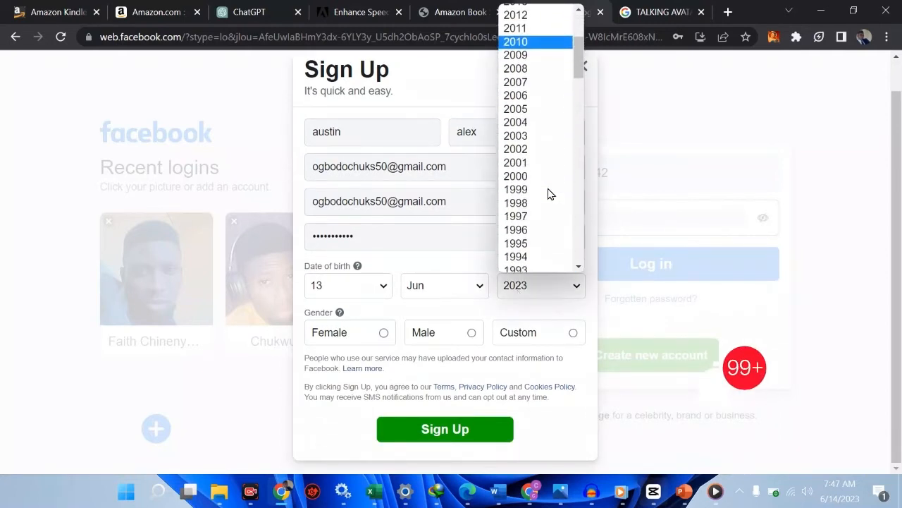
scroll(549, 193, down, 2)
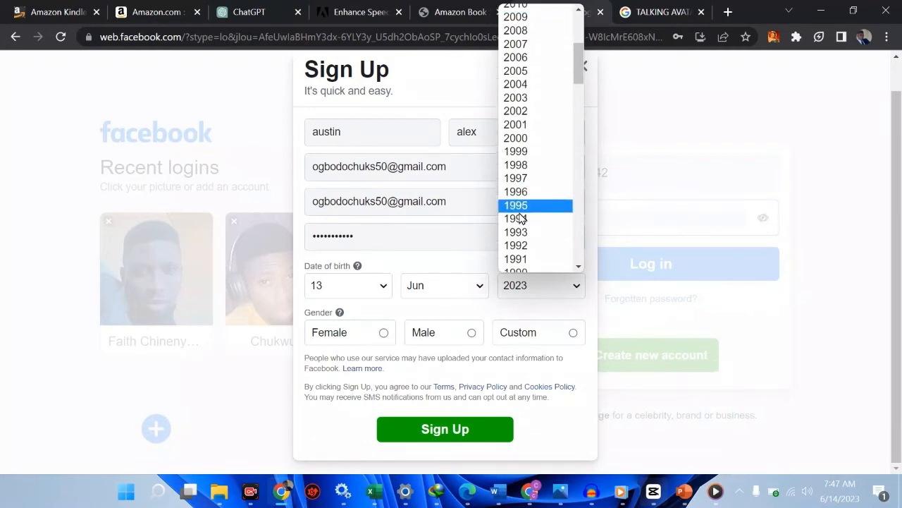
scroll(530, 117, up, 3)
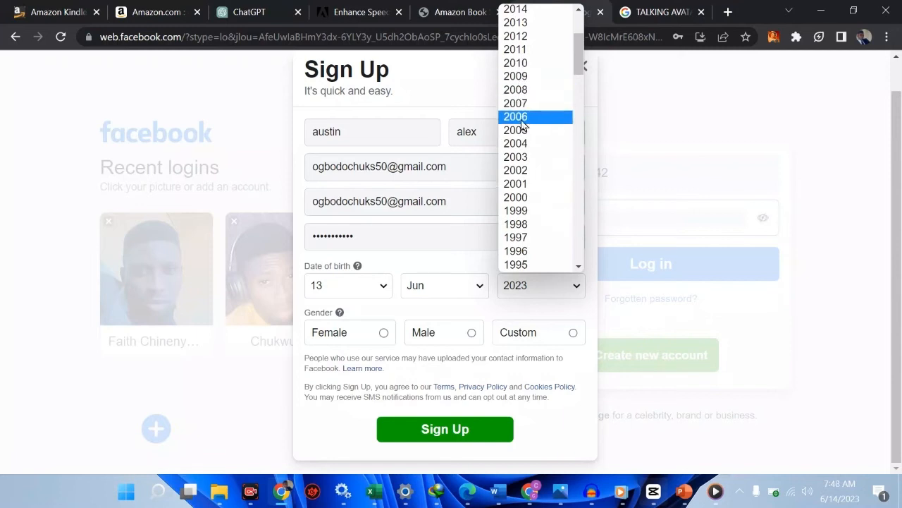
click(532, 131)
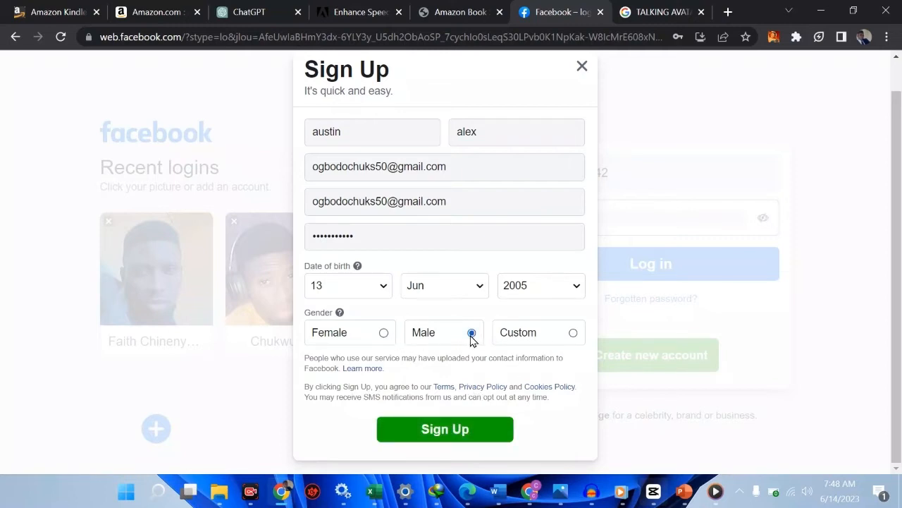
click(433, 434)
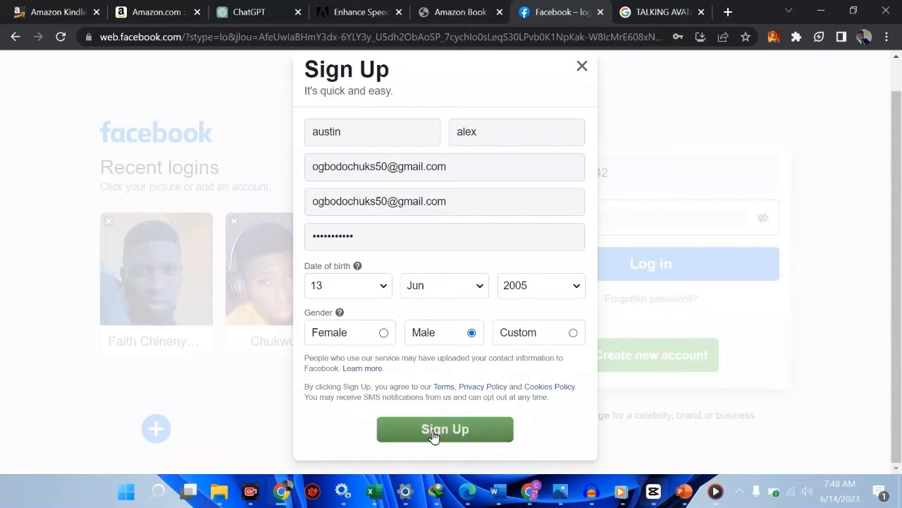
click(433, 435)
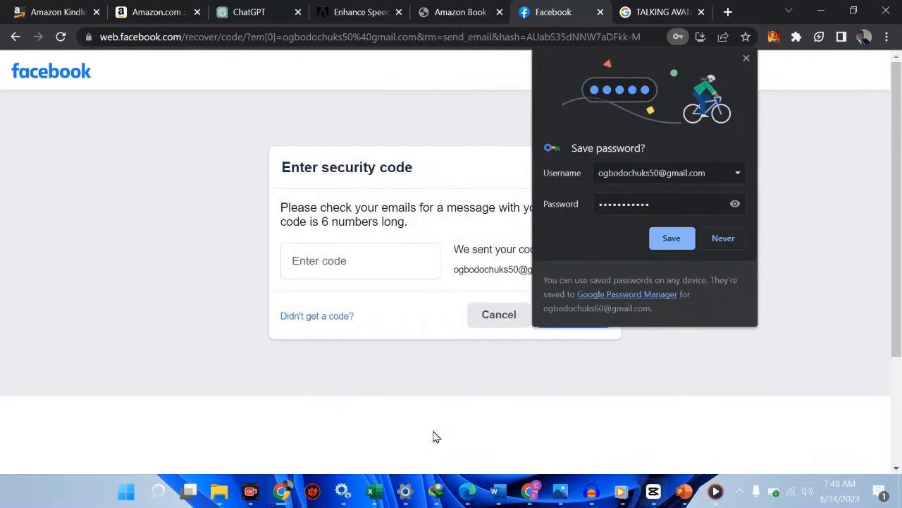
Step: Decline saving the password in the browser and enter the emailed security code to continue
click(727, 249)
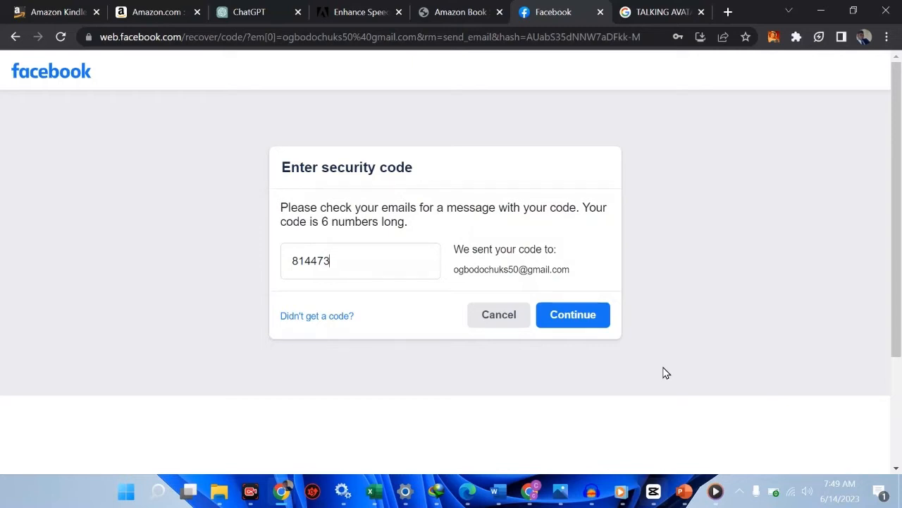
click(588, 325)
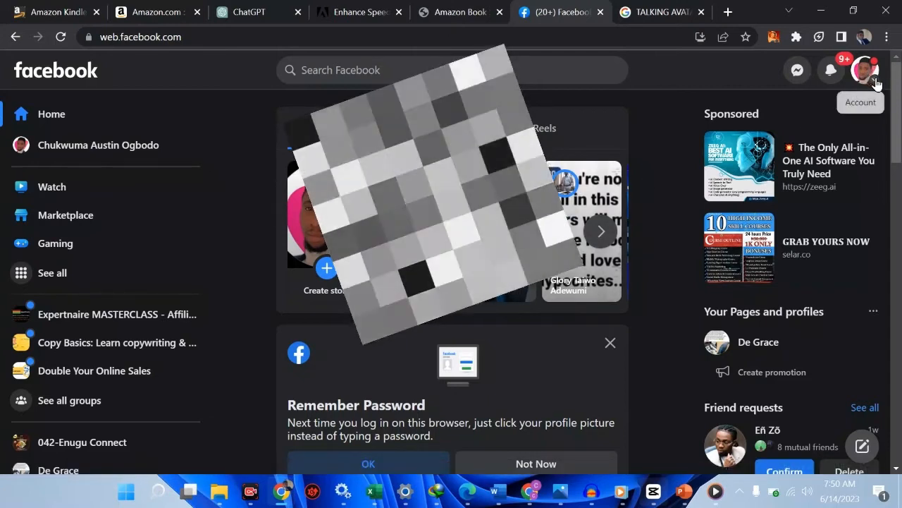
Step: Switch to Presentation1 in PowerPoint and show the slide titled "Creating Facebook page"
mouse_move(684, 492)
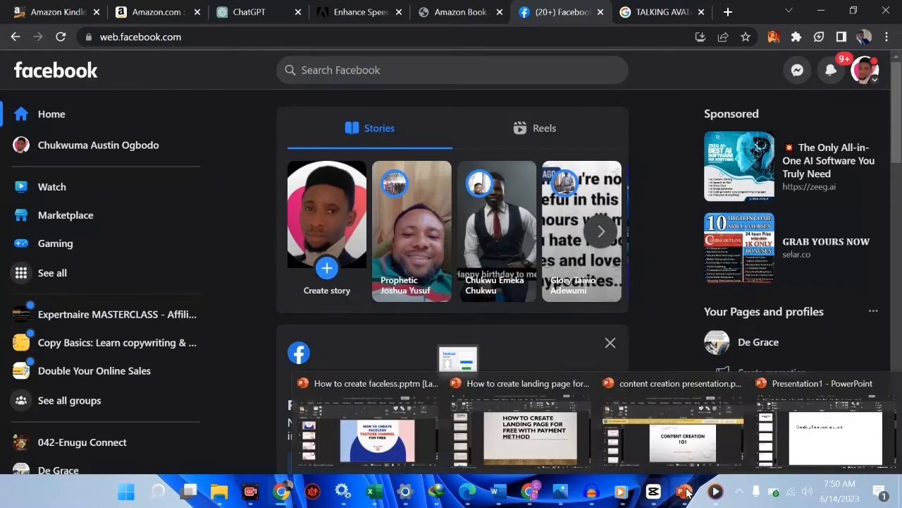
click(768, 414)
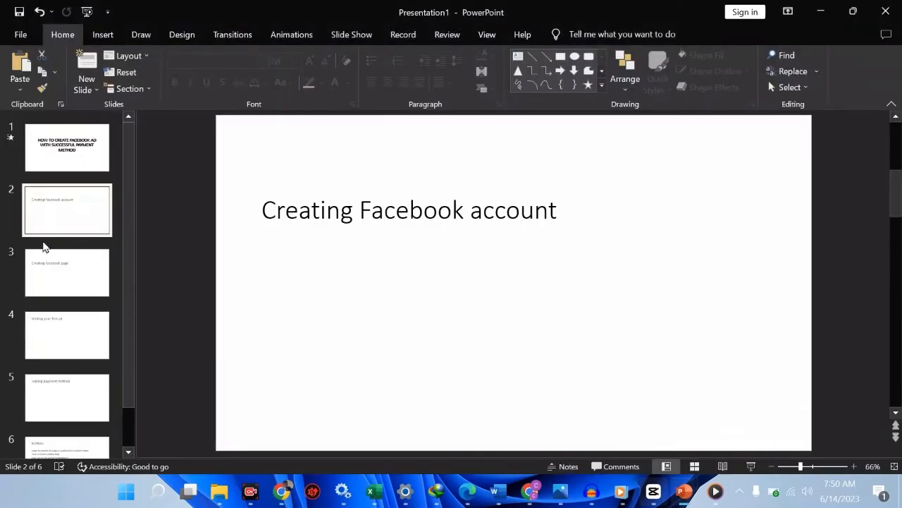
click(44, 270)
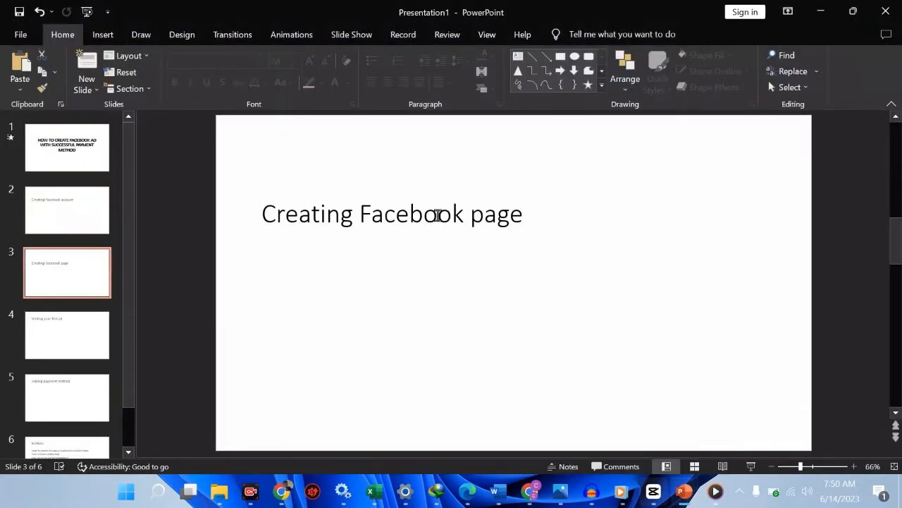
click(437, 216)
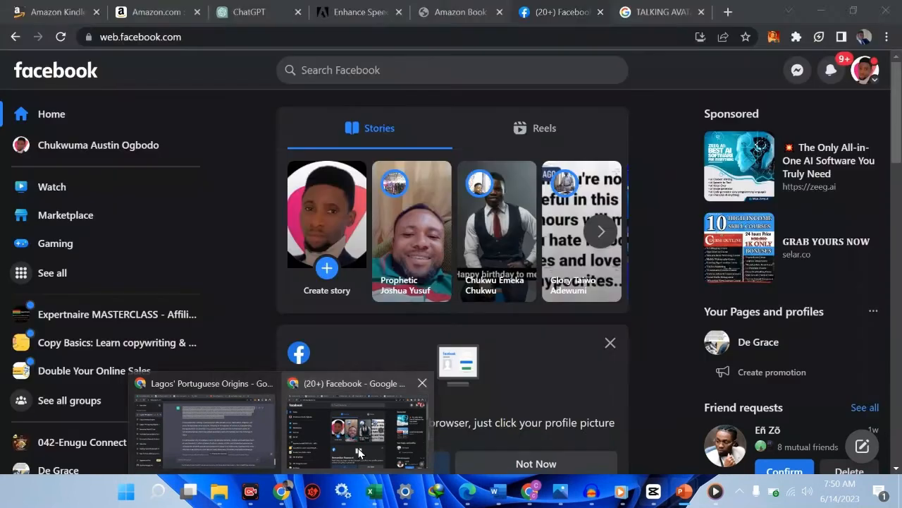
Step: Return to Facebook in Chrome, switch to the Everyday Marketing and Sales profile, and log out of the account
click(359, 452)
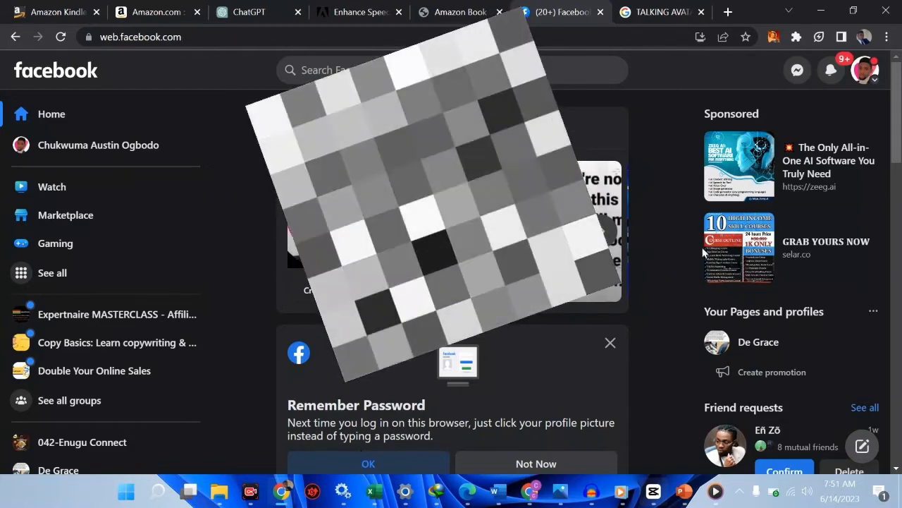
click(875, 83)
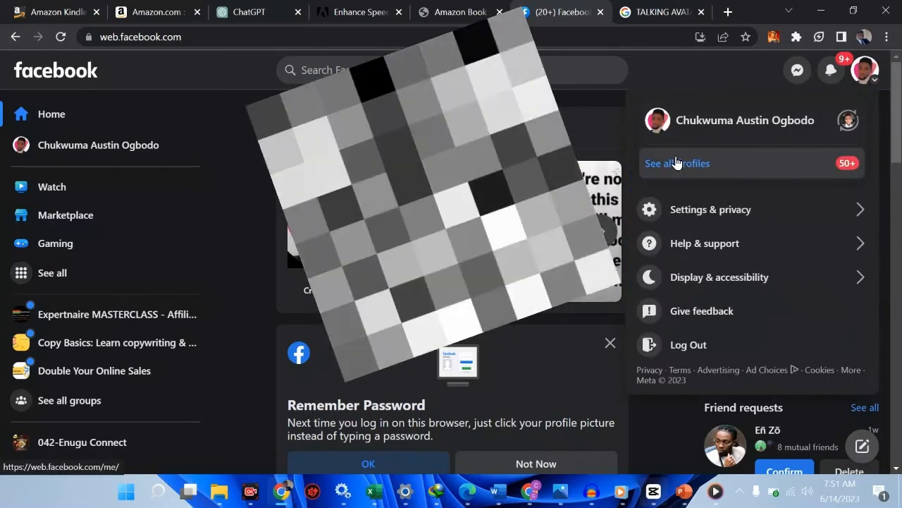
click(846, 121)
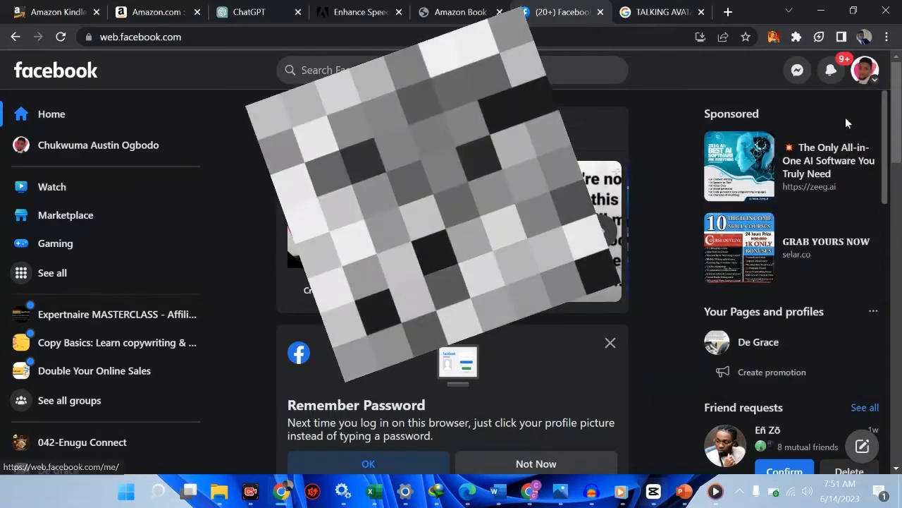
scroll(814, 312, down, 8)
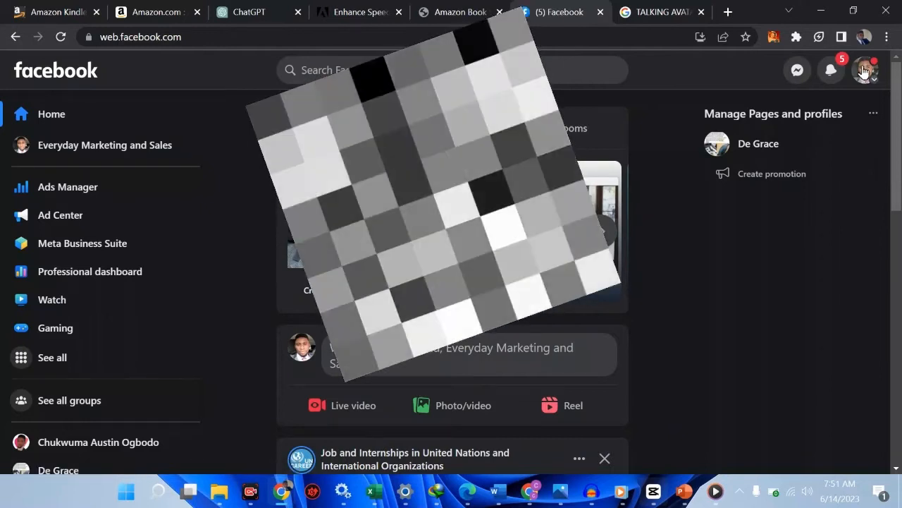
click(864, 70)
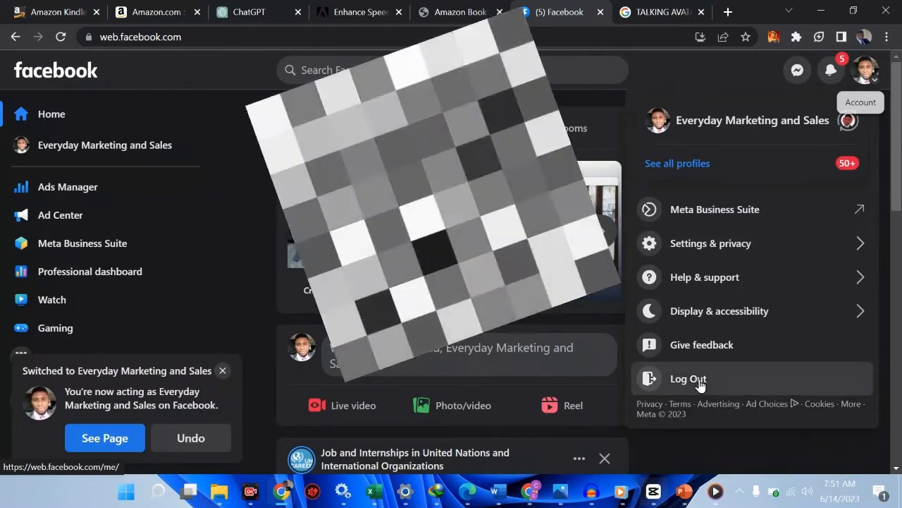
click(698, 380)
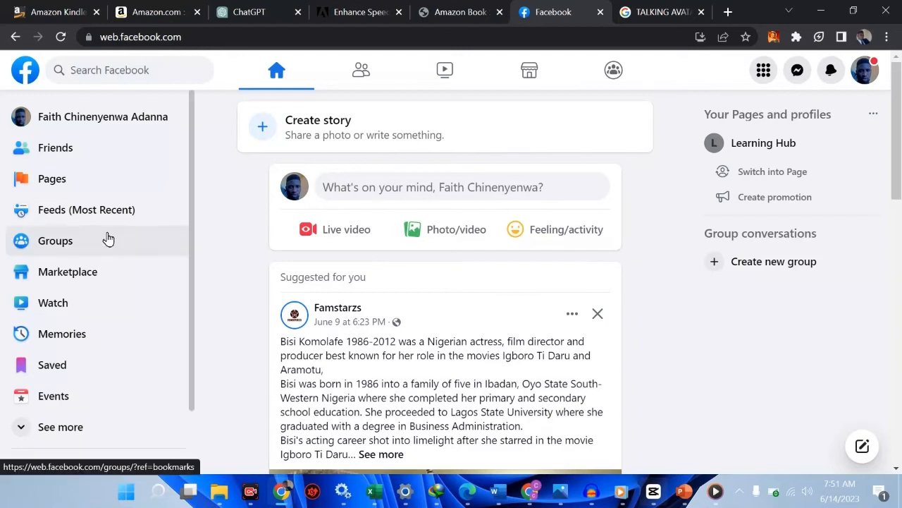
Step: Open the account's Pages section in a narrowed browser window and maximize the window again
click(855, 11)
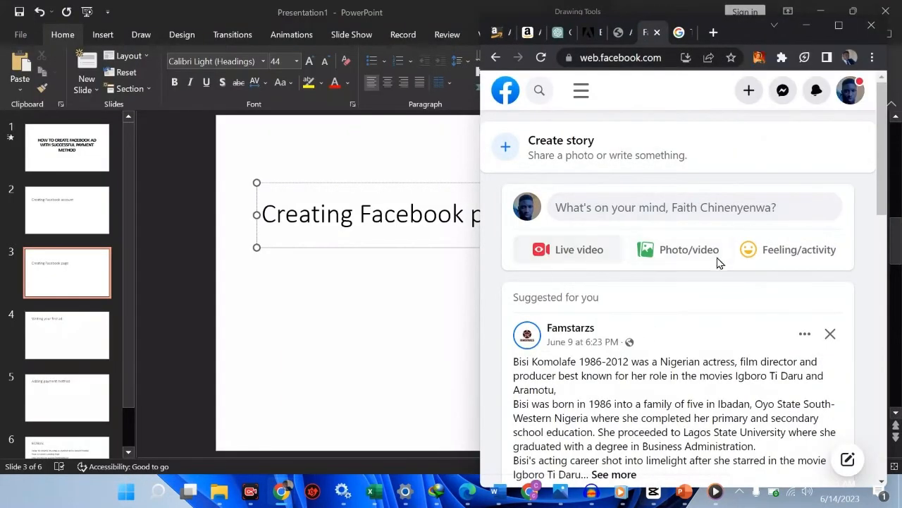
drag(479, 244, 535, 247)
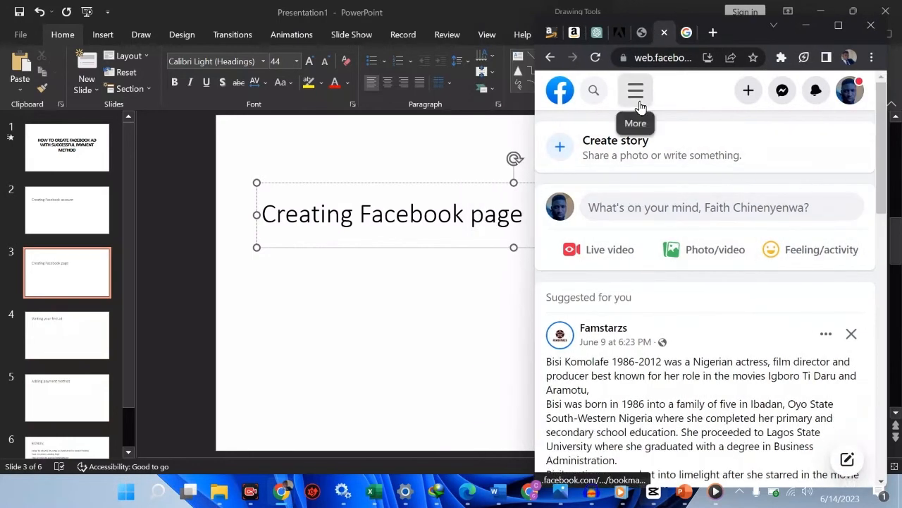
click(637, 95)
click(590, 205)
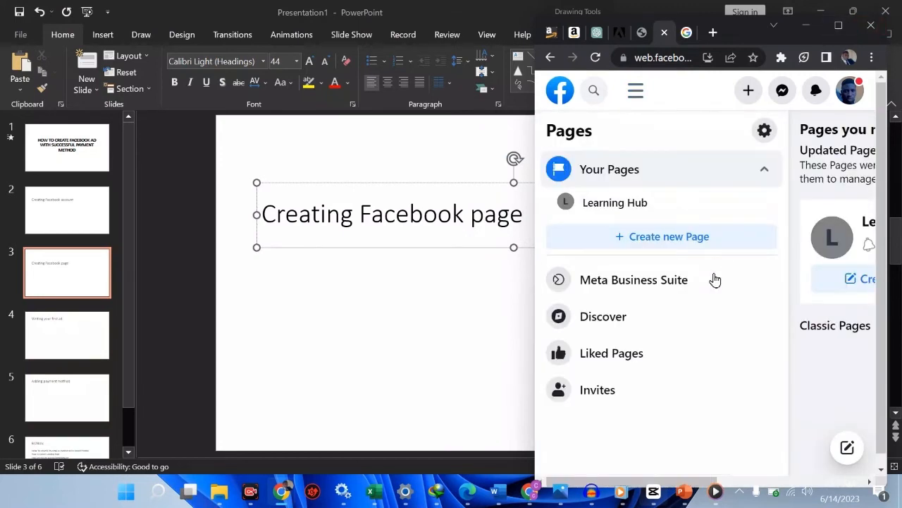
click(837, 26)
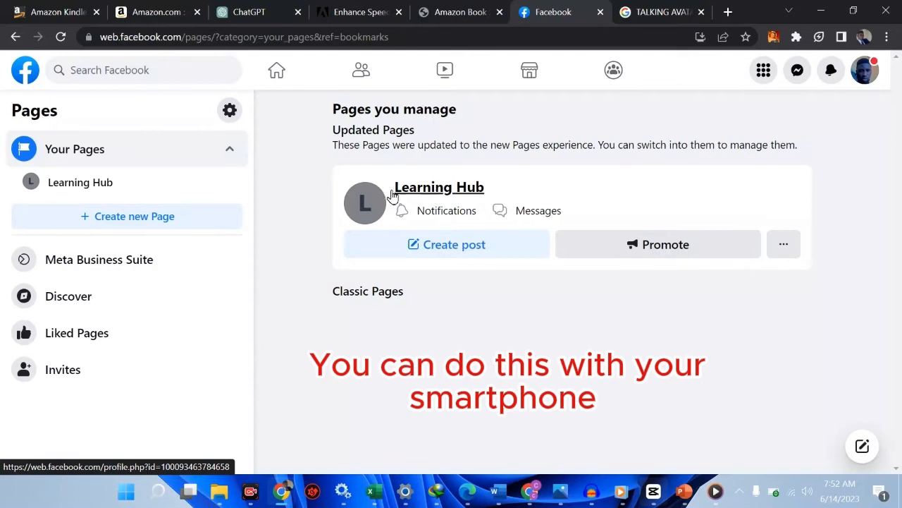
Step: Start creating a new Facebook Page and enter "digital academy" as its name
click(117, 224)
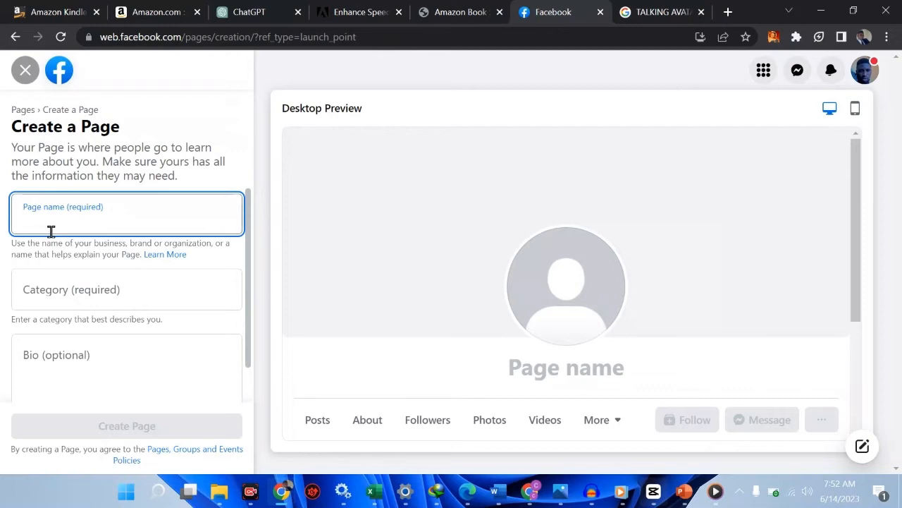
text(digital sk)
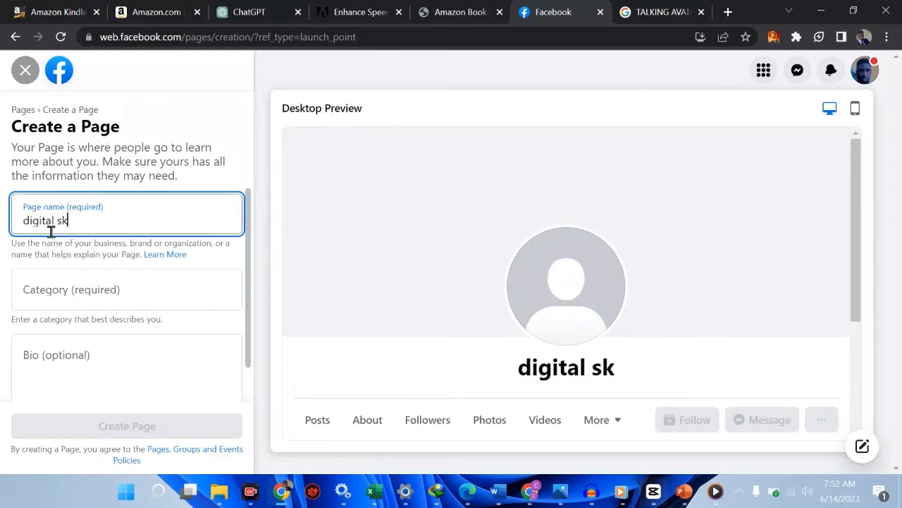
text(ill)
key(BackSpace)
key(BackSpace)
key(BackSpace)
key(BackSpace)
key(BackSpace)
text(aced)
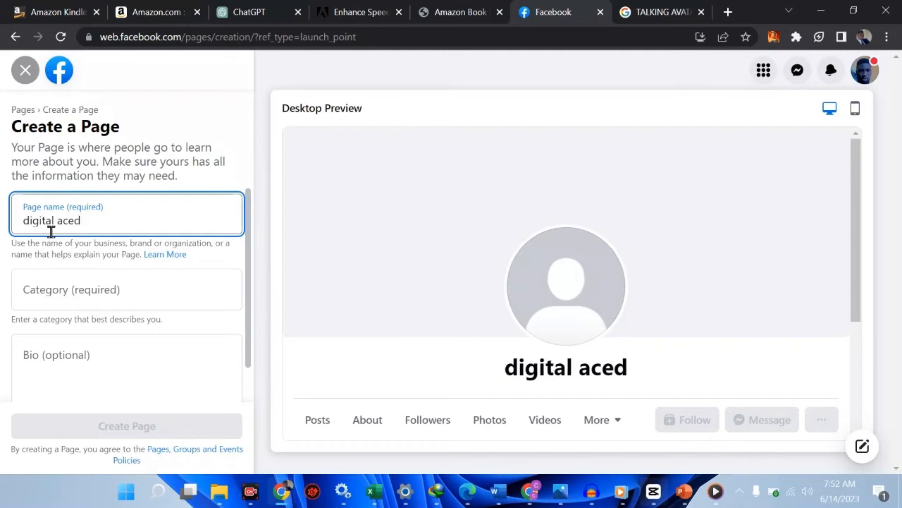
key(BackSpace)
key(BackSpace)
text(ademy)
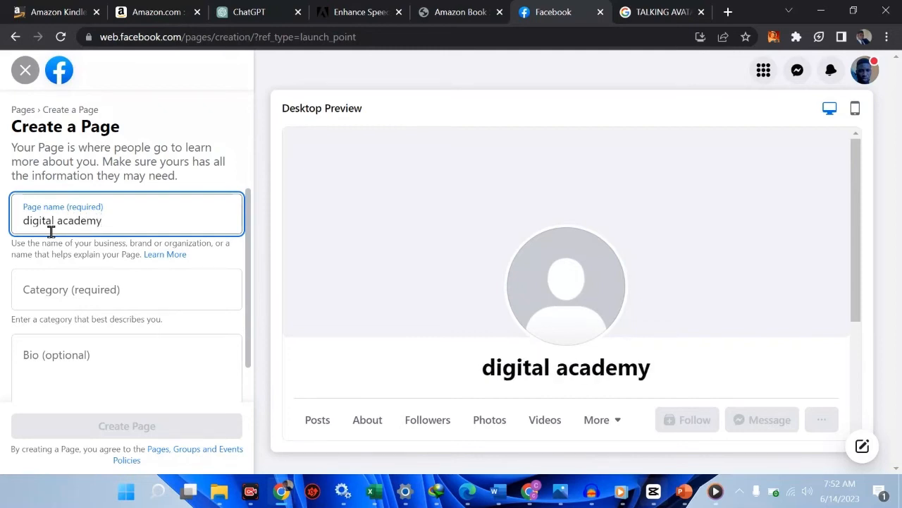
Step: Search the Page categories for "market" and select Internet Marketing Service
click(91, 303)
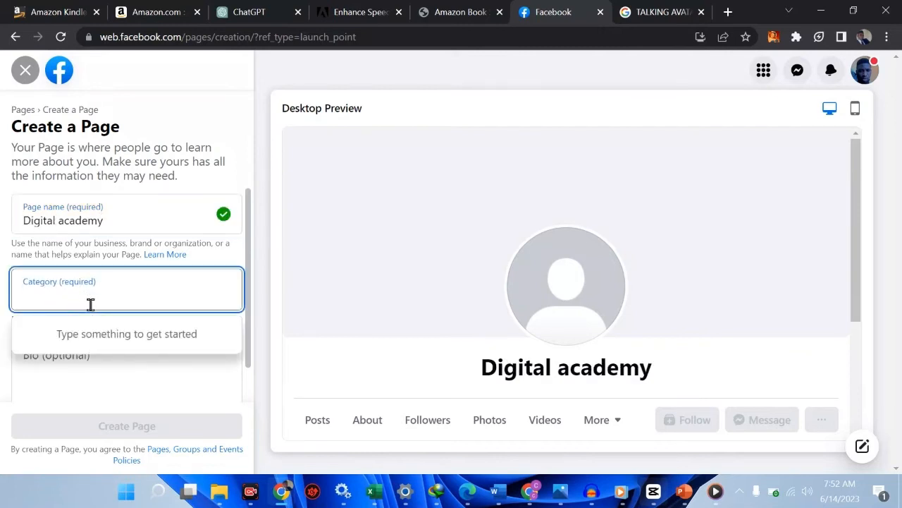
text(g)
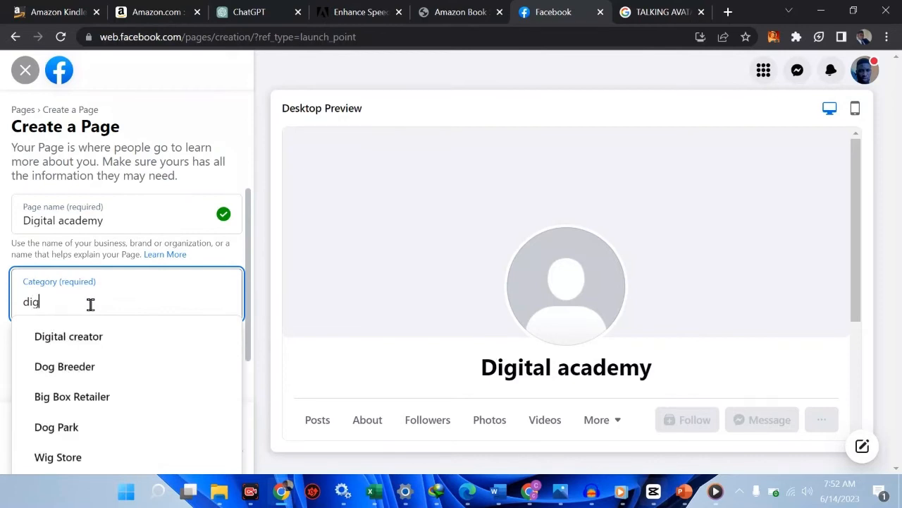
key(BackSpace)
key(BackSpace)
key(BackSpace)
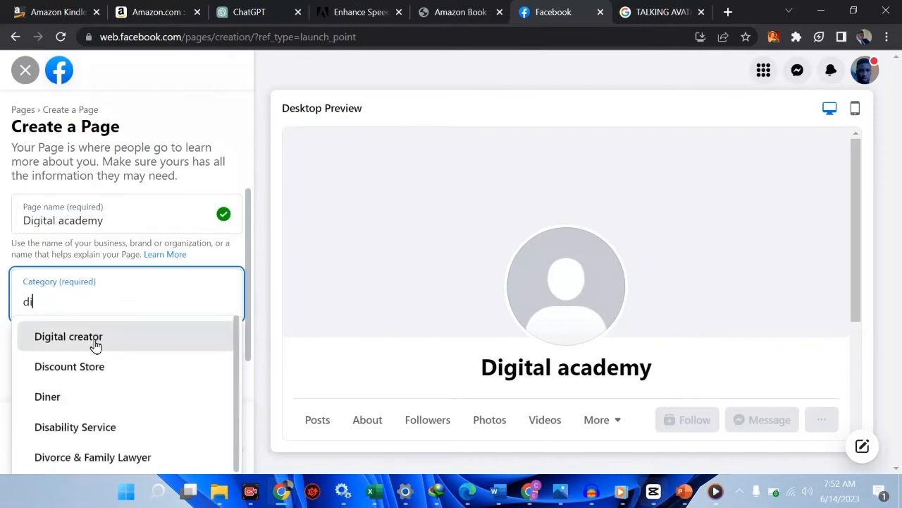
text(market)
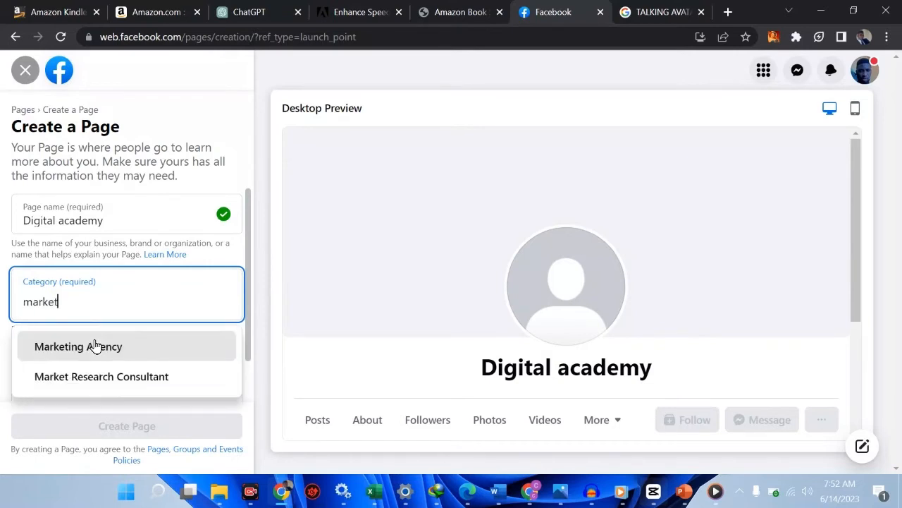
scroll(141, 400, down, 1)
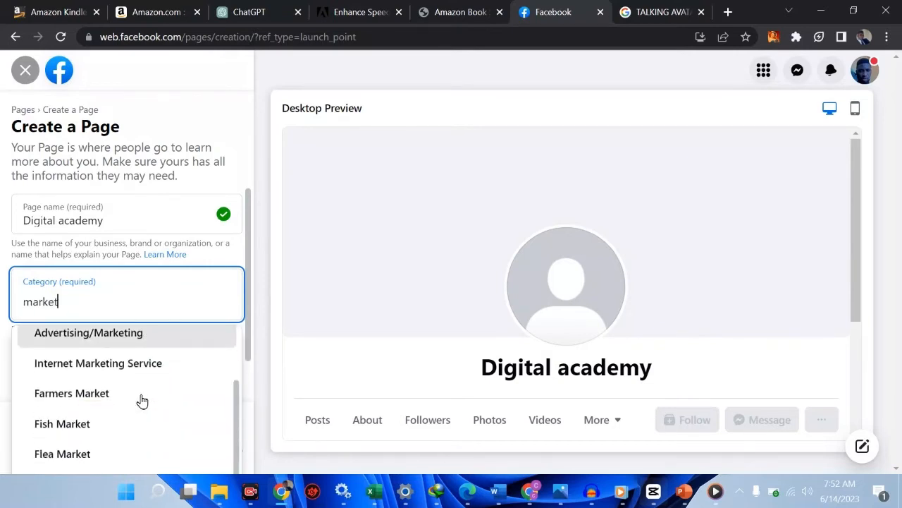
scroll(143, 401, up, 1)
click(133, 388)
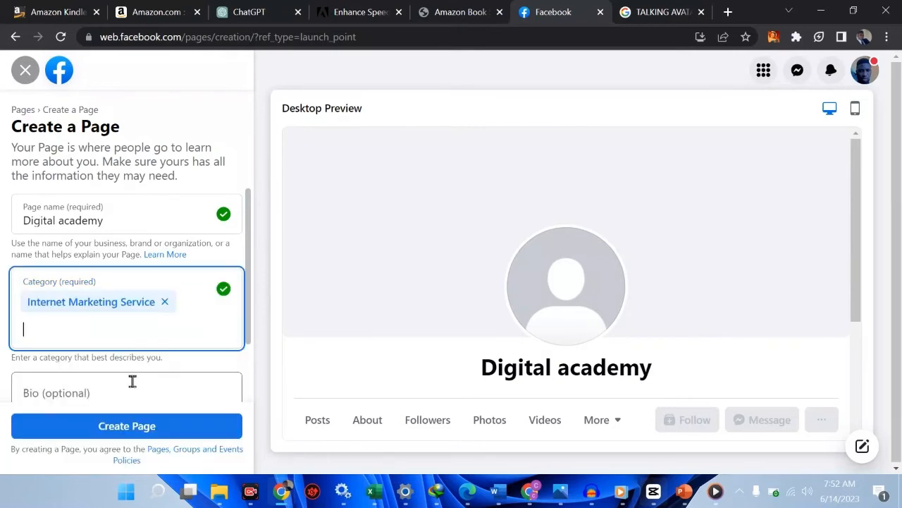
click(111, 389)
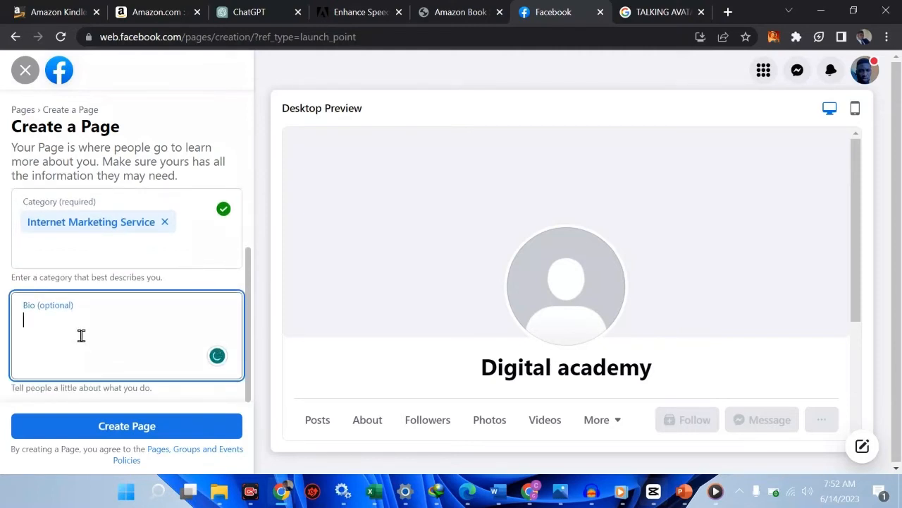
text(en)
key(BackSpace)
key(BackSpace)
text(hey )
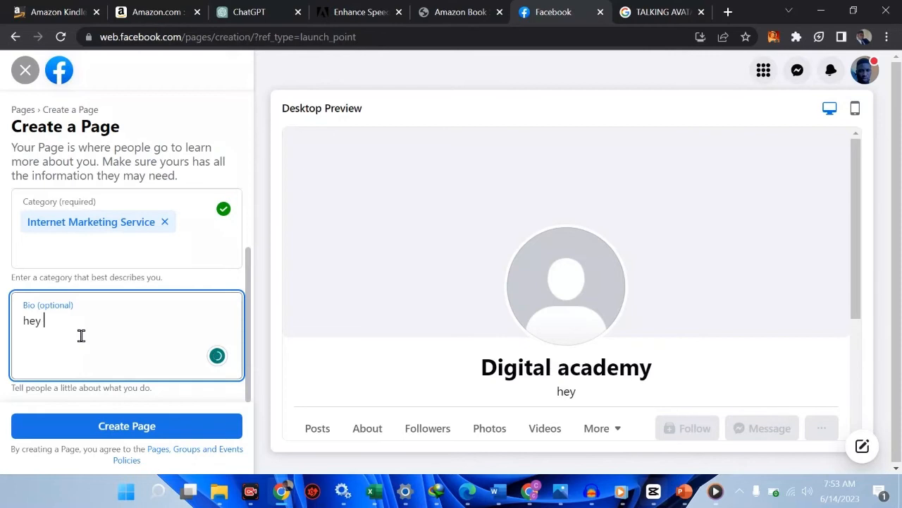
text(i am fin)
key(BackSpace)
key(BackSpace)
key(BackSpace)
key(BackSpace)
key(BackSpace)
key(BackSpace)
key(BackSpace)
key(BackSpace)
key(BackSpace)
key(BackSpace)
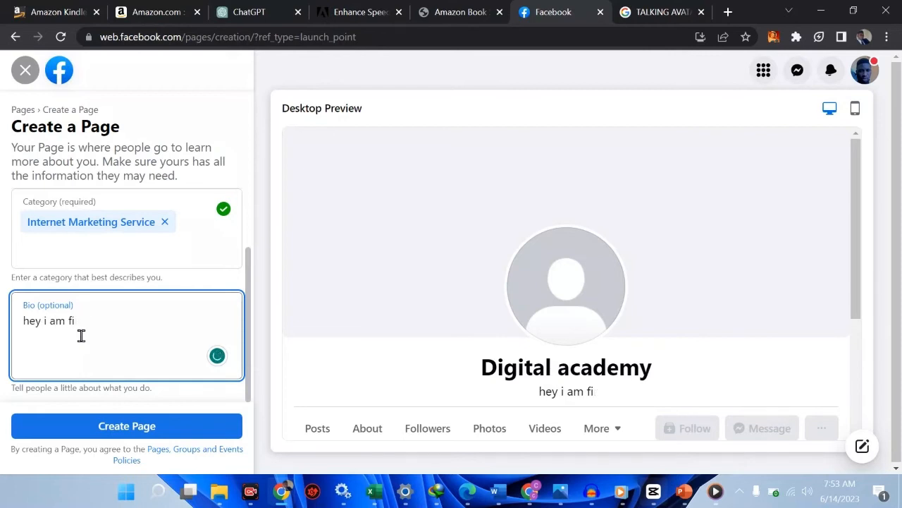
key(BackSpace)
key(BackSpace)
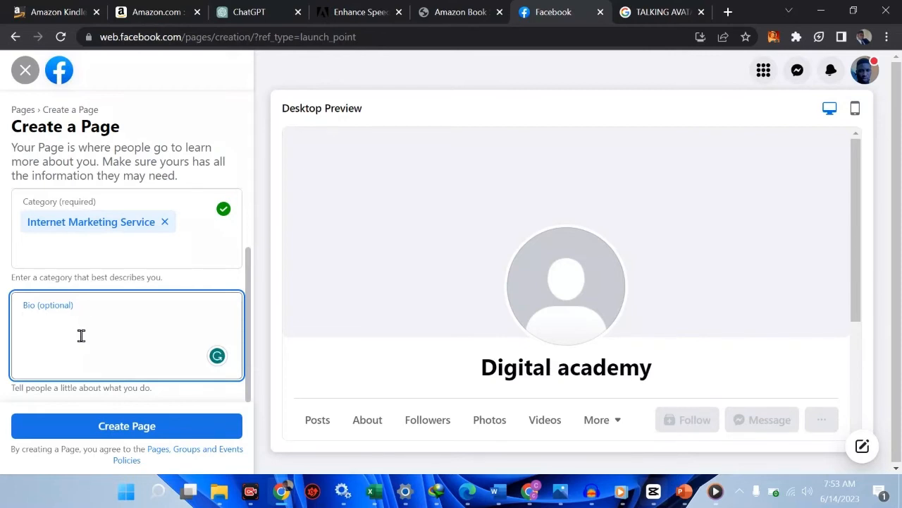
text(WE A)
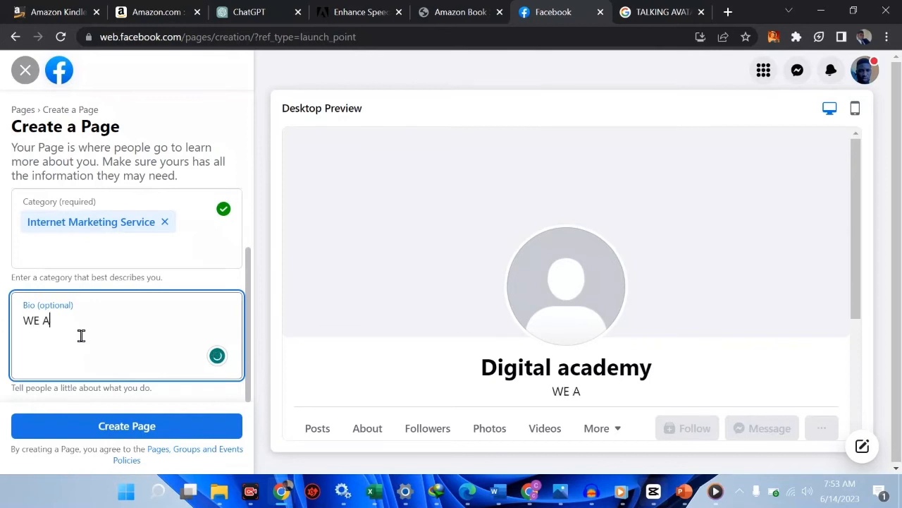
key(BackSpace)
key(BackSpace)
key(BackSpace)
text(E T)
key(BackSpace)
key(BackSpace)
key(BackSpace)
key(BackSpace)
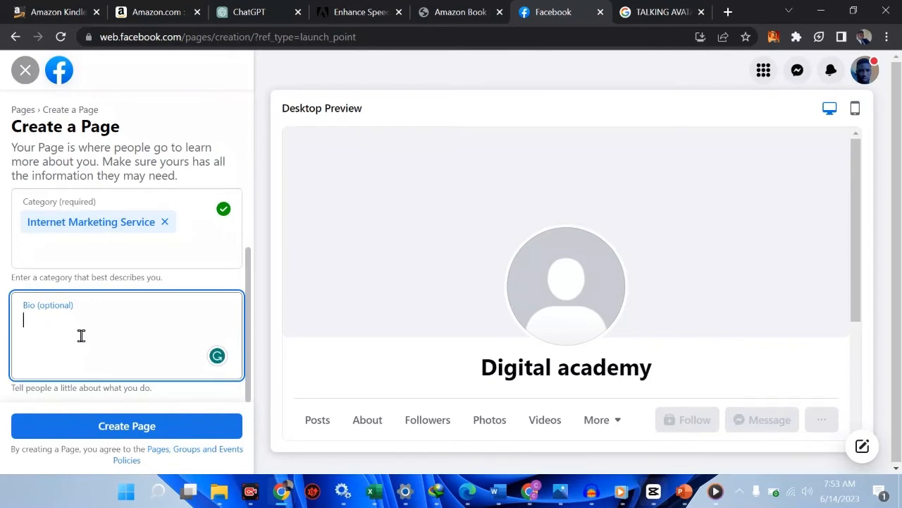
Step: Switch to ChatGPT and send the prompt "give me a beutiful description for a facebook page that talks about digital skill"
click(249, 9)
click(209, 36)
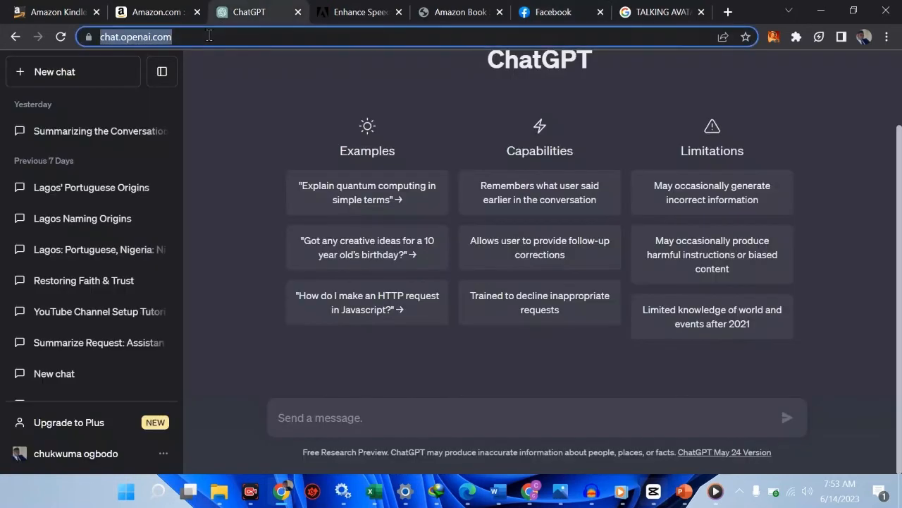
click(209, 36)
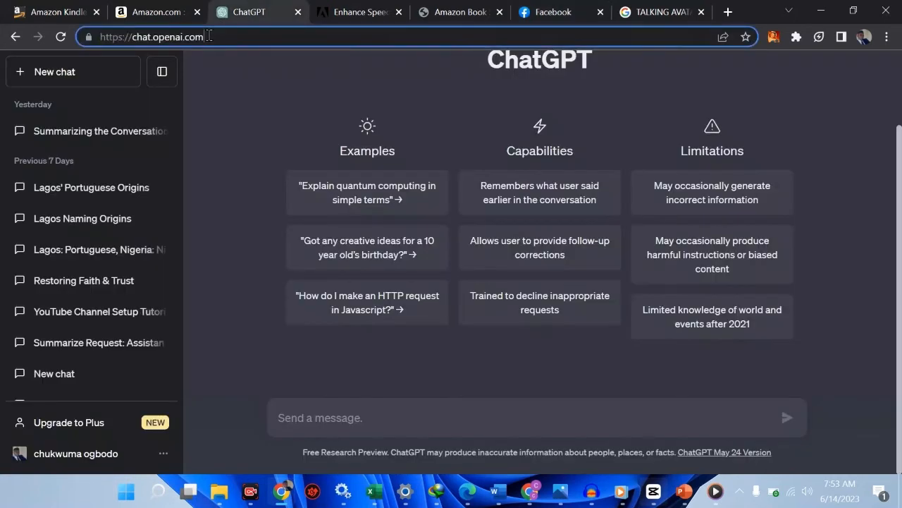
click(321, 410)
text(give )
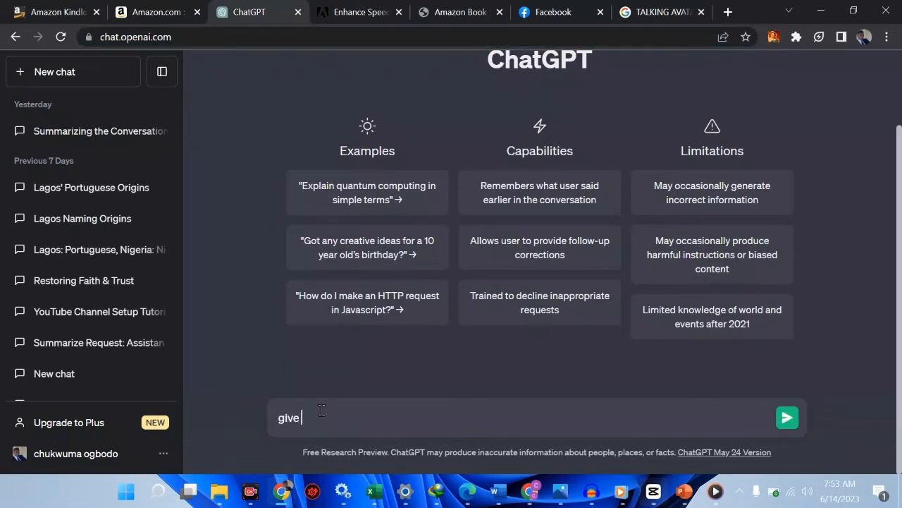
text(me a motto)
key(BackSpace)
key(BackSpace)
key(BackSpace)
key(BackSpace)
key(BackSpace)
text(beutiful descript fo)
key(BackSpace)
key(BackSpace)
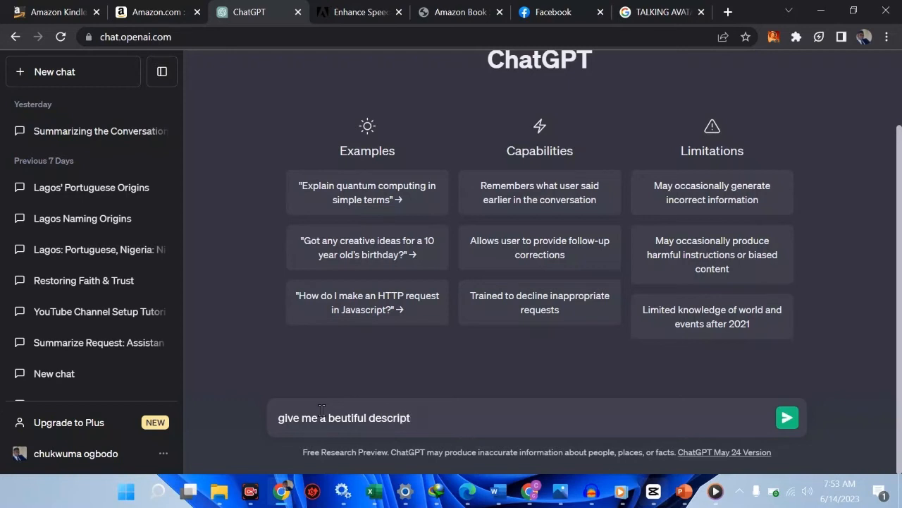
key(BackSpace)
text(ion for a )
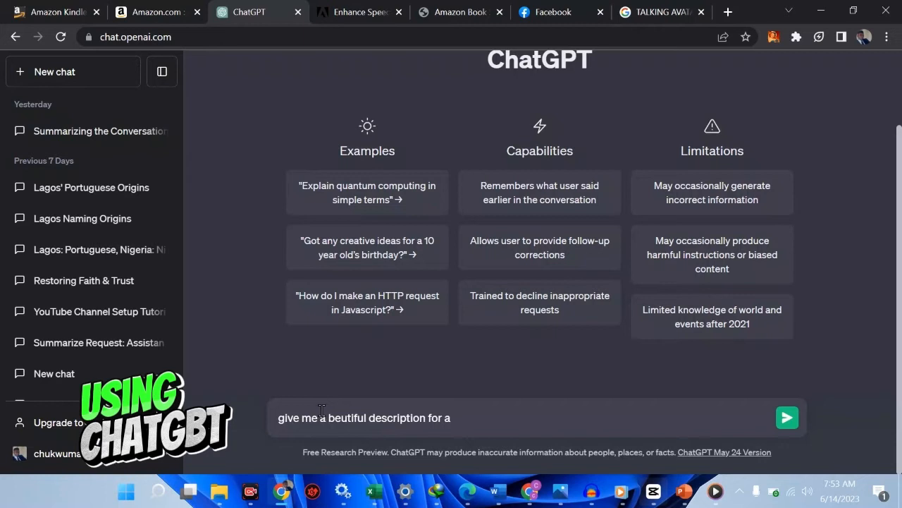
text(facep)
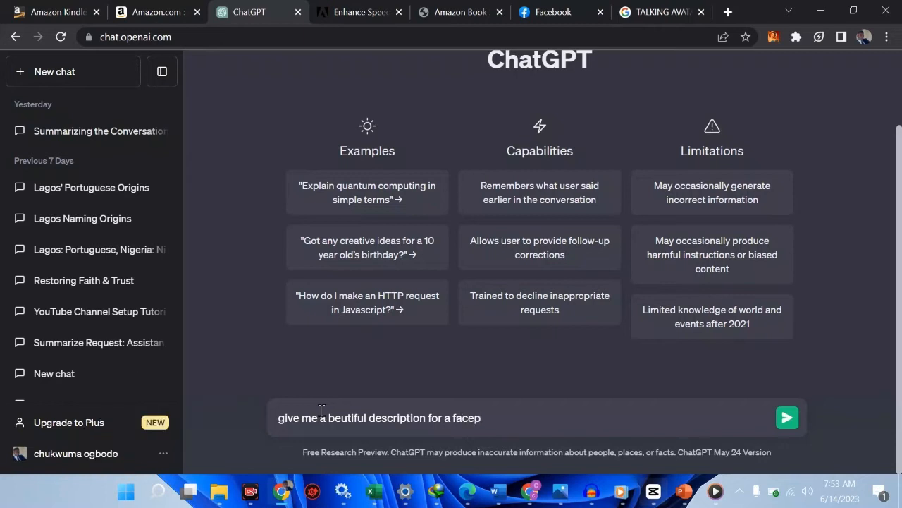
key(BackSpace)
text(book page that tak)
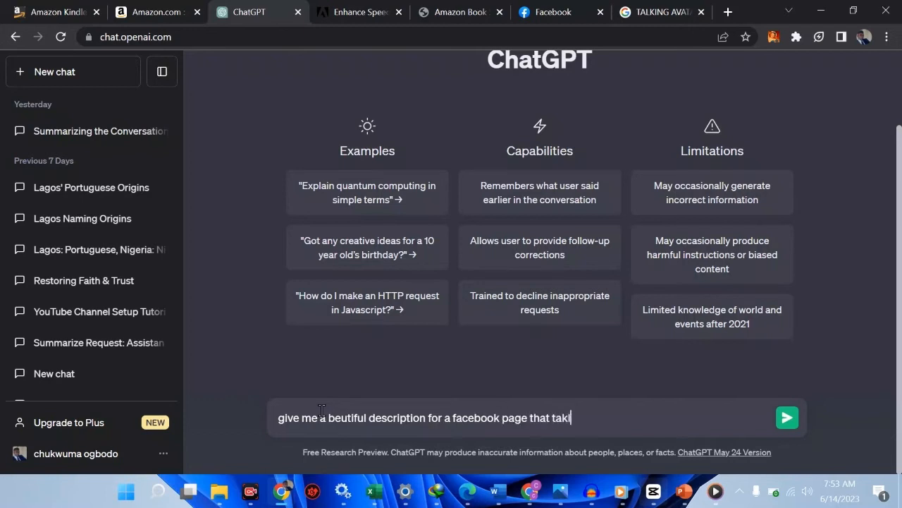
text( a)
key(BackSpace)
key(BackSpace)
key(BackSpace)
text(lk)
key(BackSpace)
text(ks about digi)
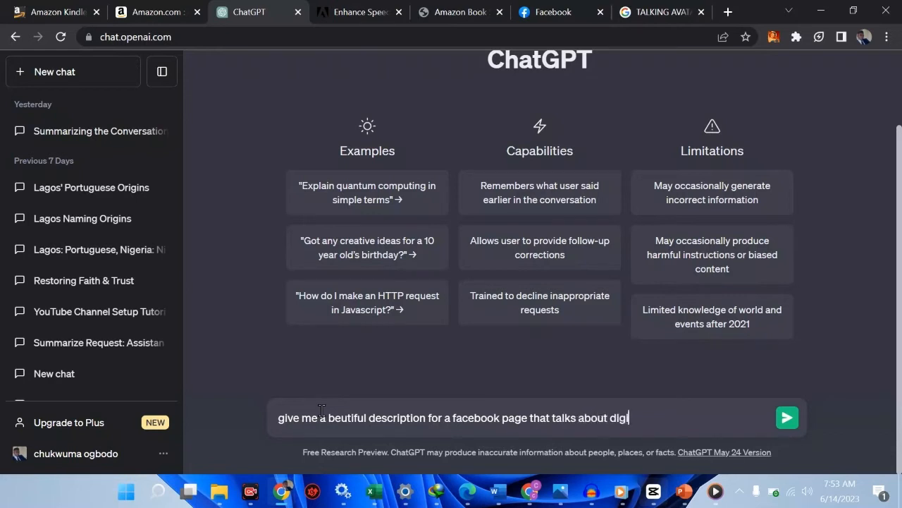
text(tal skil)
key(BackSpace)
key(BackSpace)
text(kk)
key(BackSpace)
key(BackSpace)
key(Return)
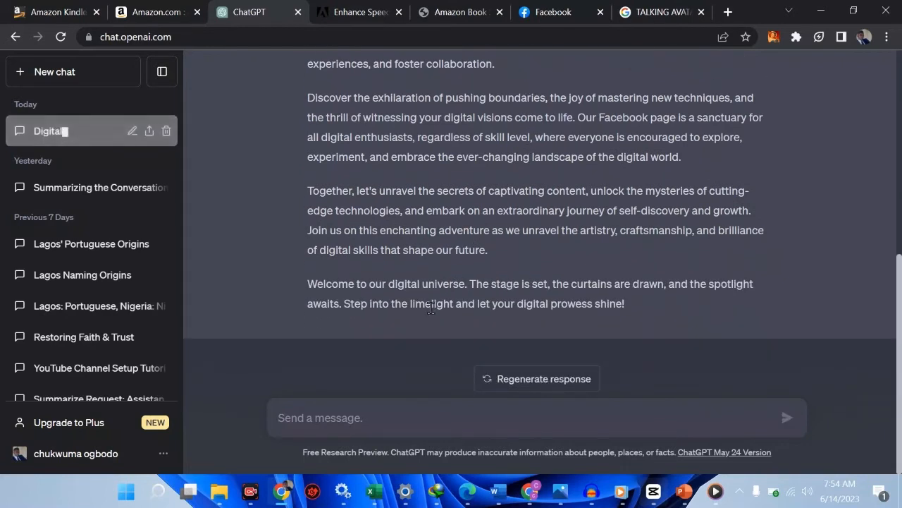
Step: Copy ChatGPT's response into the Facebook Page bio and trim the text so it ends at "comes alive!"
scroll(602, 289, up, 10)
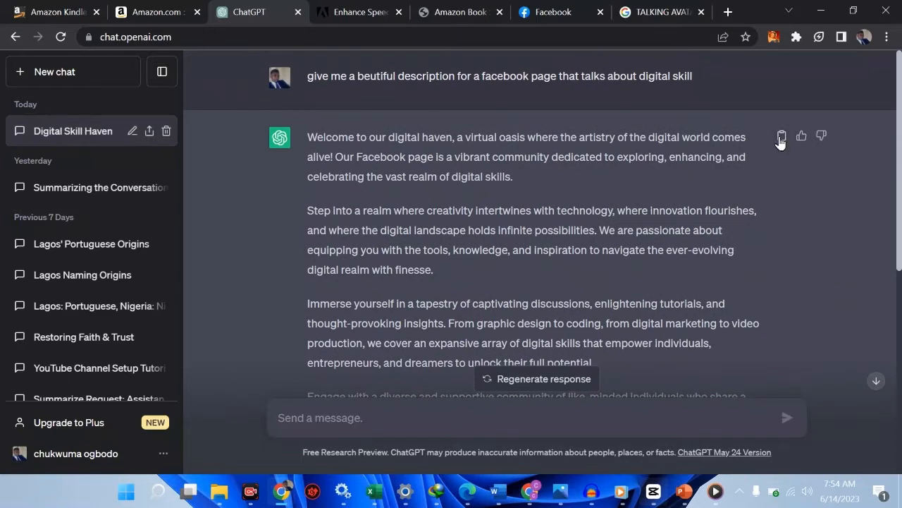
click(780, 137)
click(550, 12)
click(96, 308)
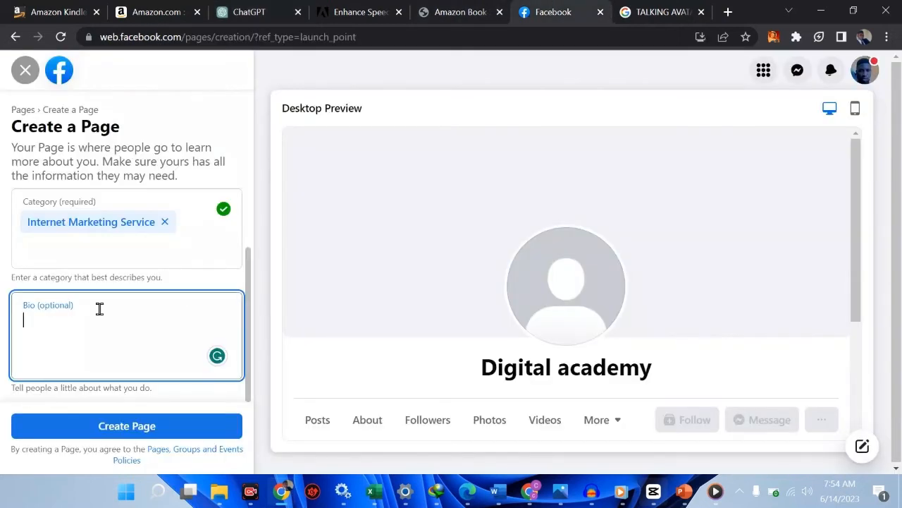
key(ctrl+v)
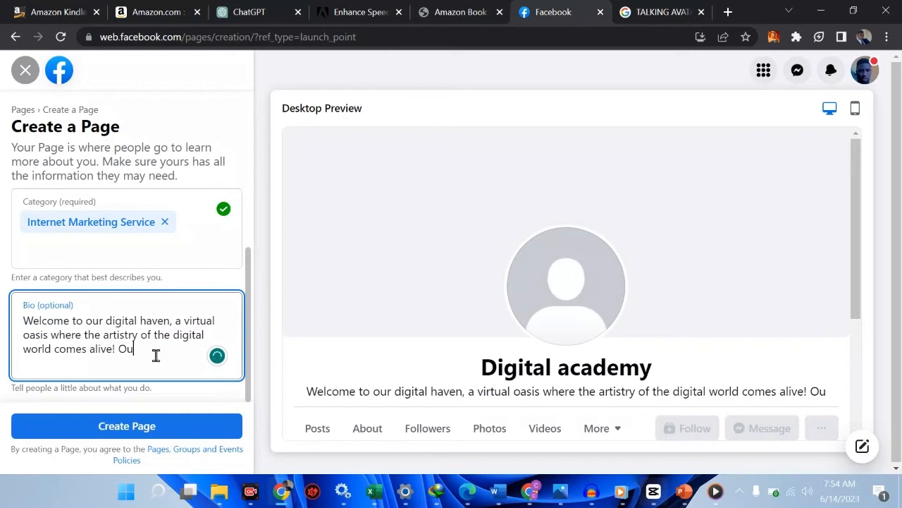
key(BackSpace)
key(BackSpace)
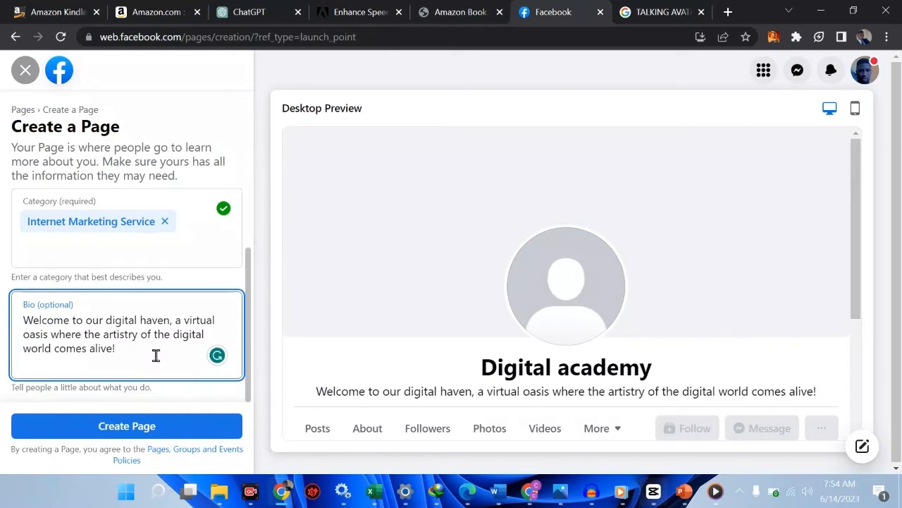
Step: Try to create the Digital academy Page, checking its mobile preview, and dismiss the resulting notification
click(139, 426)
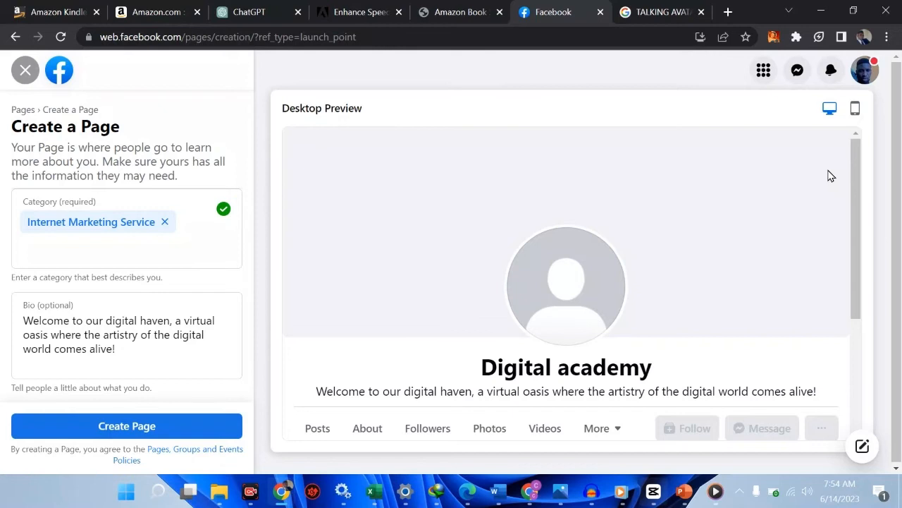
click(856, 109)
scroll(592, 358, down, 2)
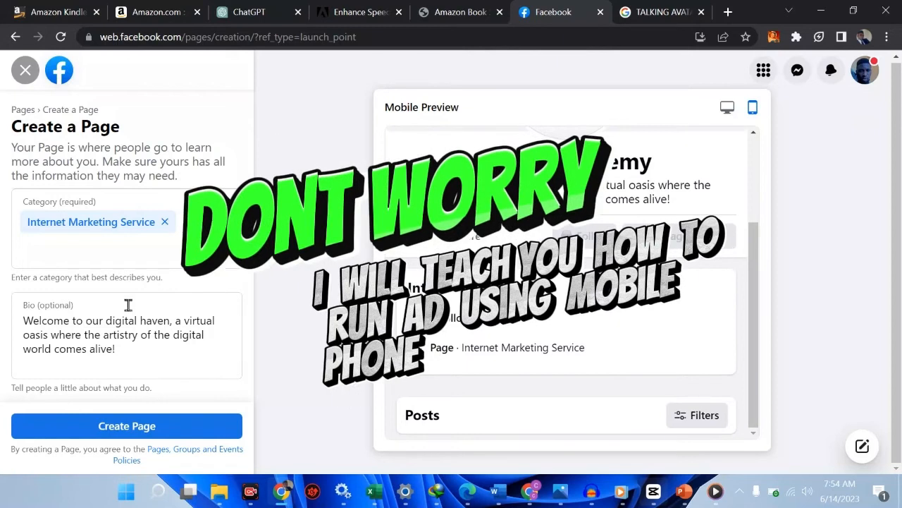
click(103, 427)
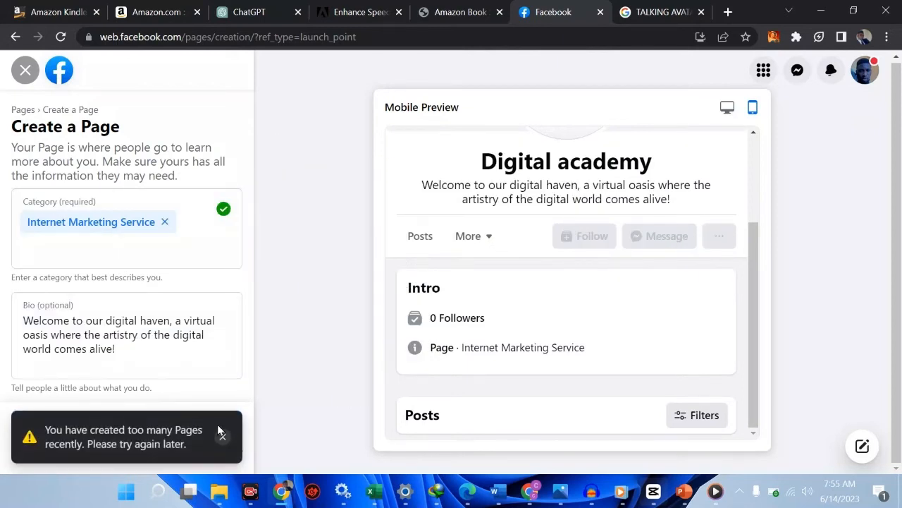
click(222, 438)
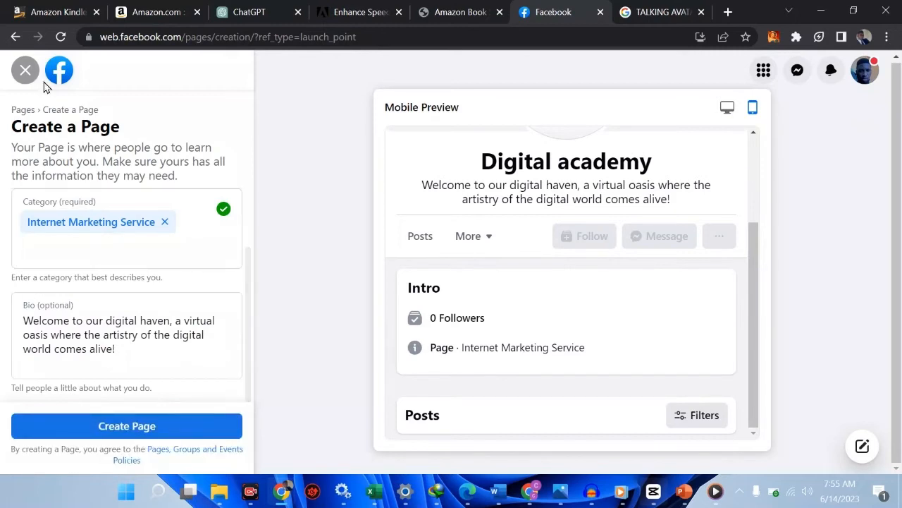
Step: Leave the Page creation form without keeping its changes and open the existing Learning Hub Page
click(26, 72)
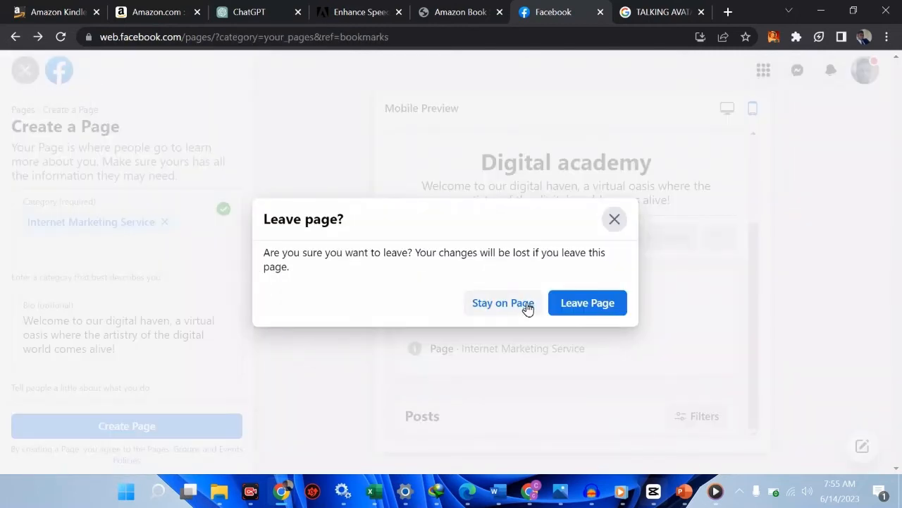
click(573, 302)
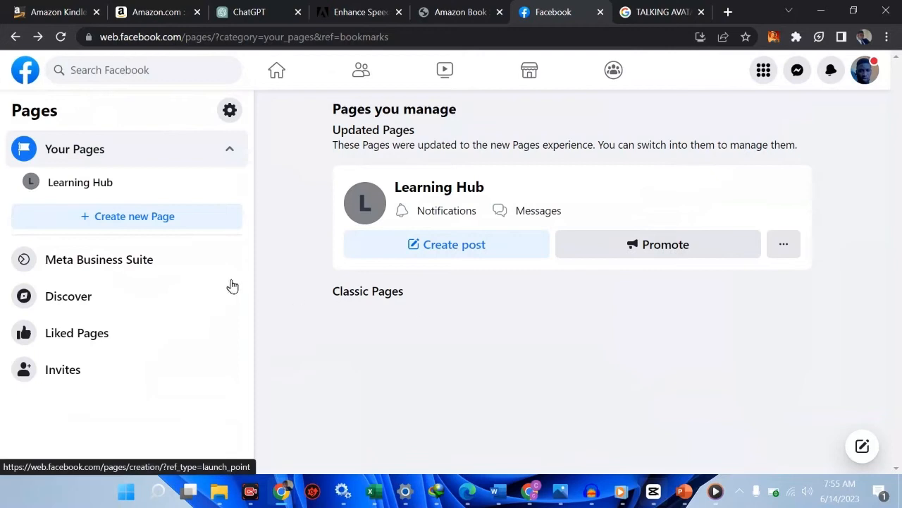
click(114, 185)
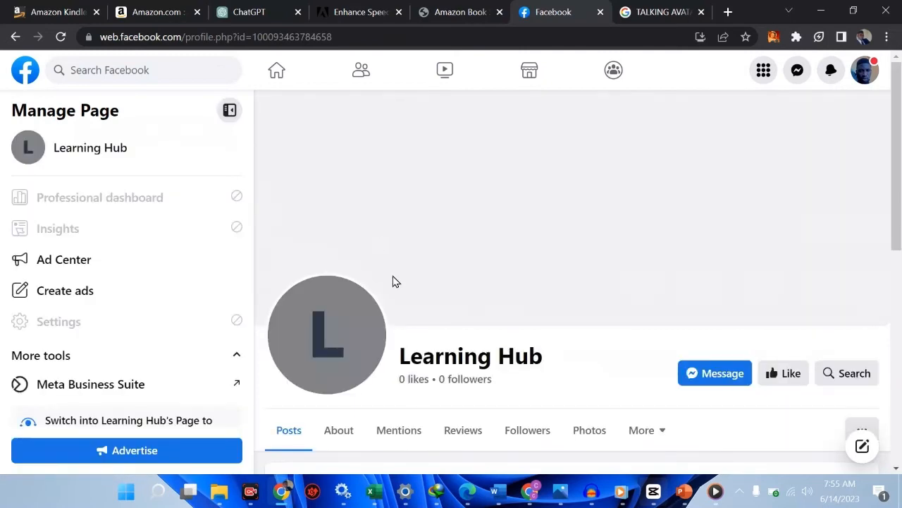
Step: Look over the Learning Hub Page, switch into it to manage it, and dismiss the welcome tour
scroll(503, 247, down, 1)
scroll(503, 247, down, 3)
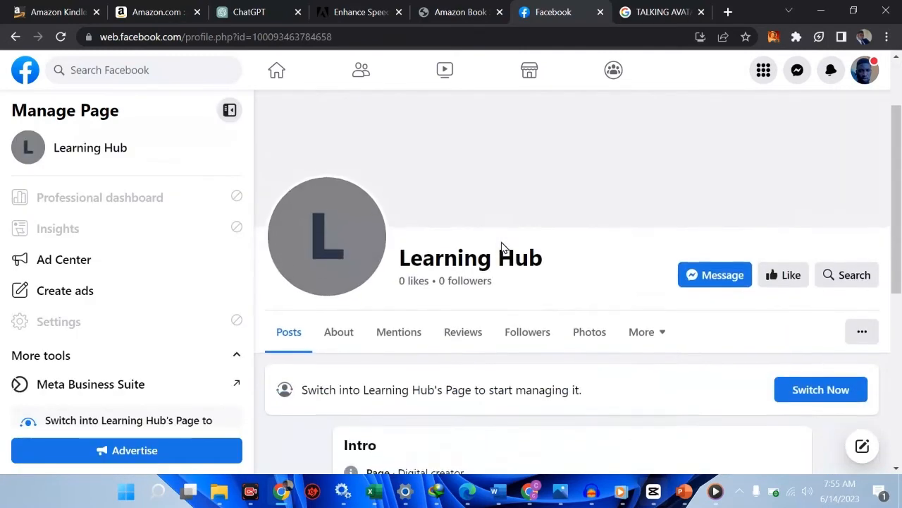
scroll(504, 247, up, 3)
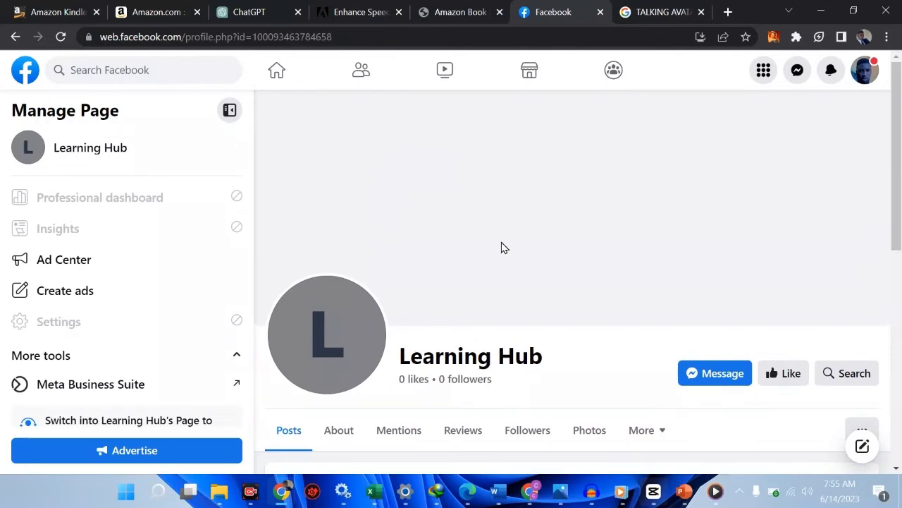
scroll(503, 247, down, 7)
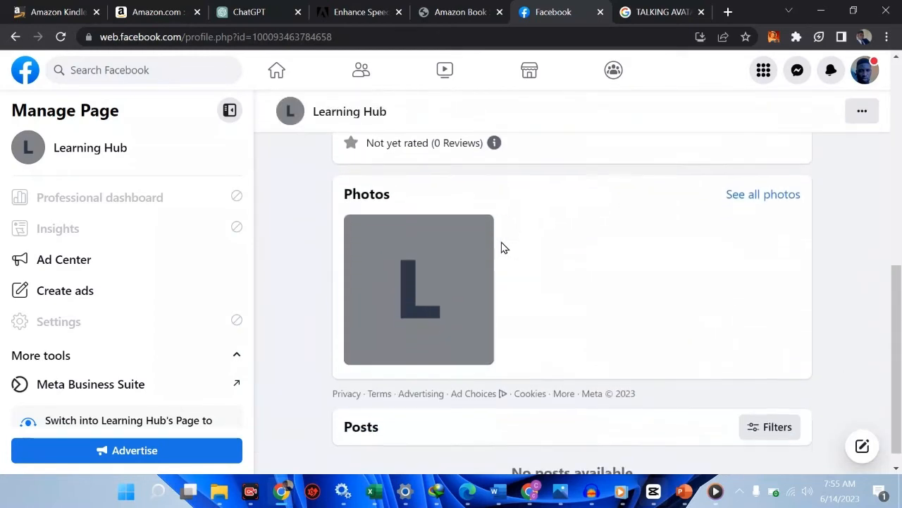
scroll(540, 374, up, 4)
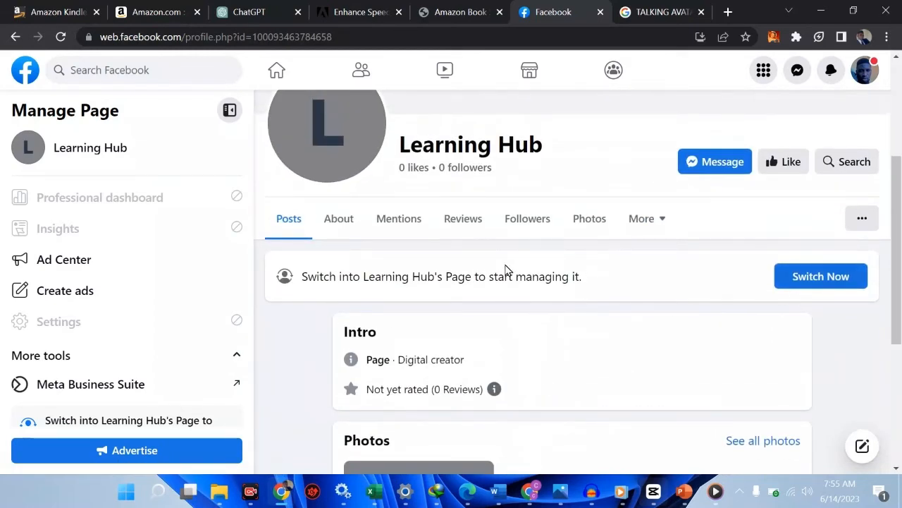
click(795, 282)
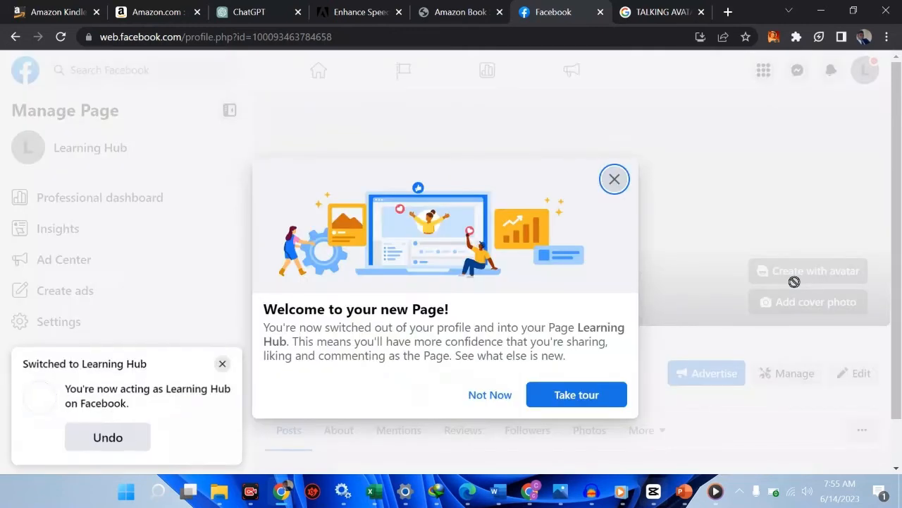
click(618, 182)
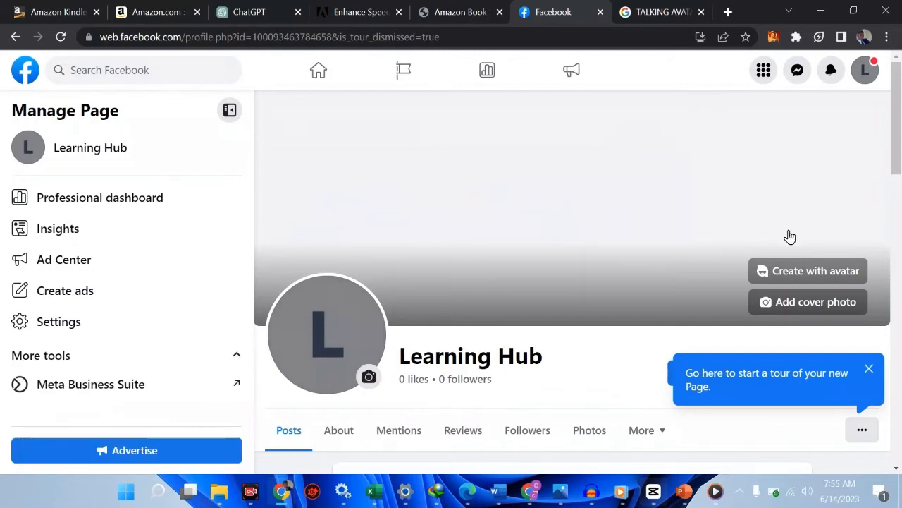
Step: Upload the CANVA 2 image from the Downloads folder as the Learning Hub Page's new profile picture
click(368, 379)
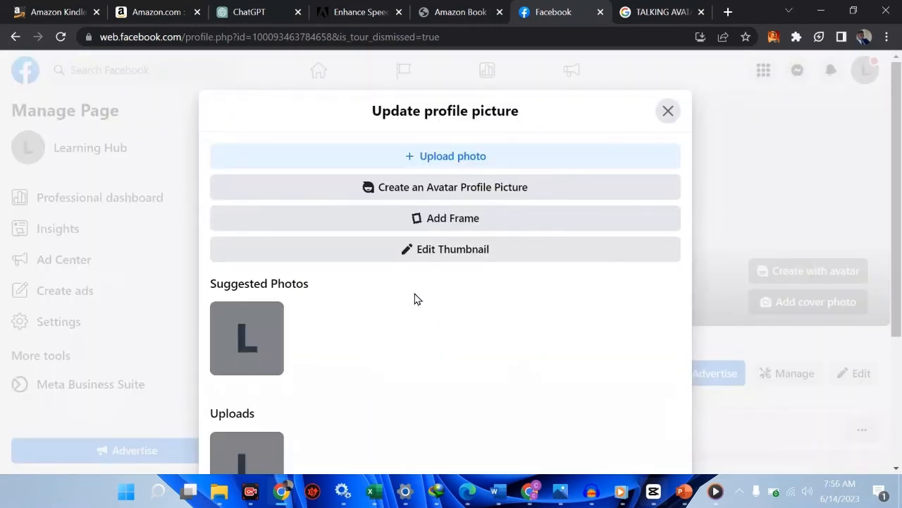
click(453, 163)
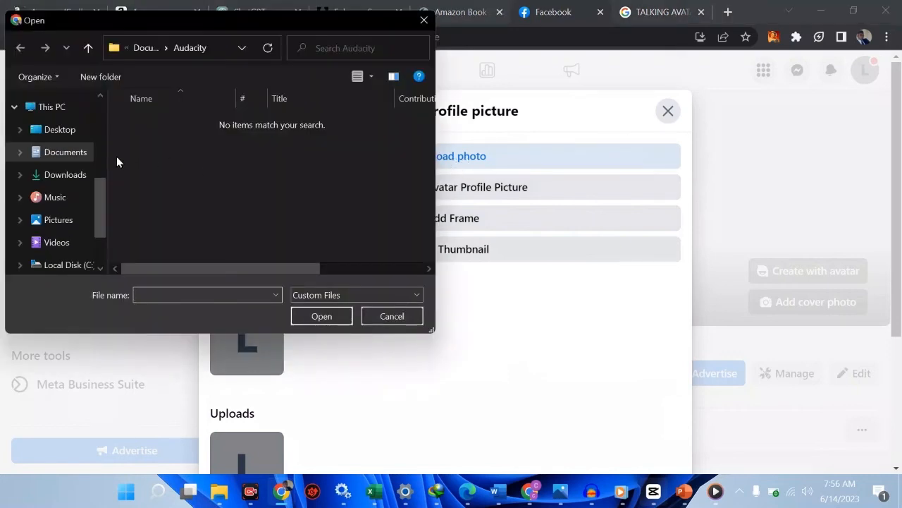
click(75, 175)
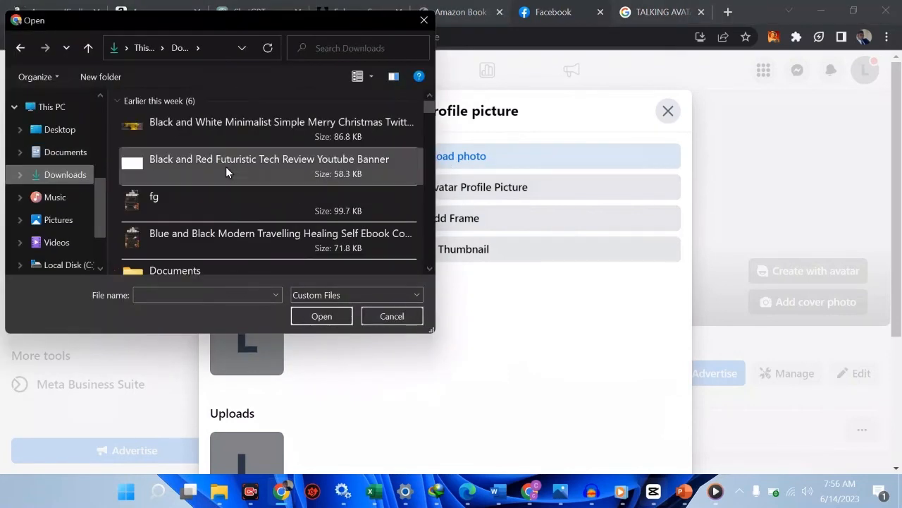
scroll(226, 167, down, 10)
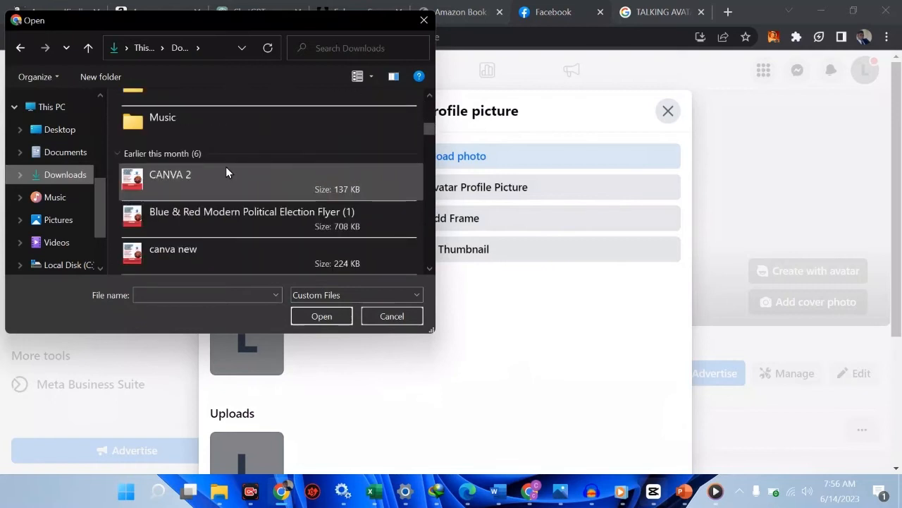
scroll(226, 167, down, 3)
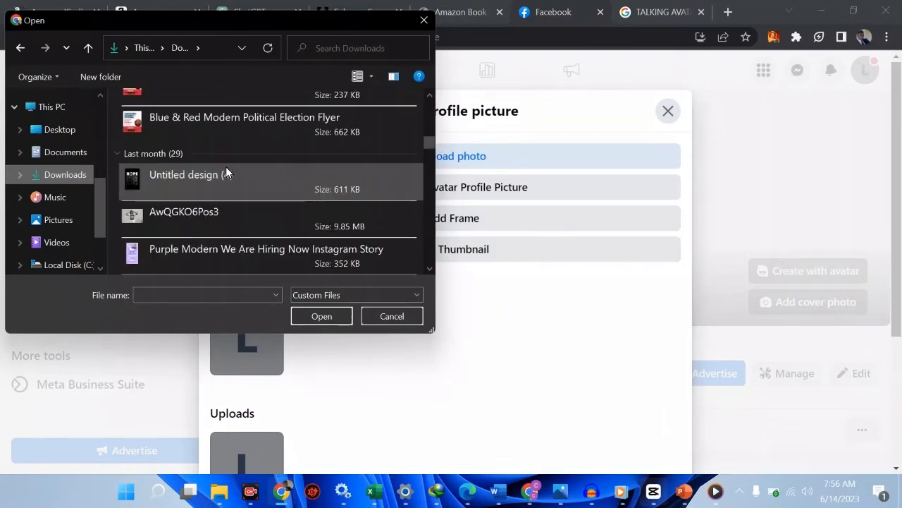
scroll(226, 167, up, 3)
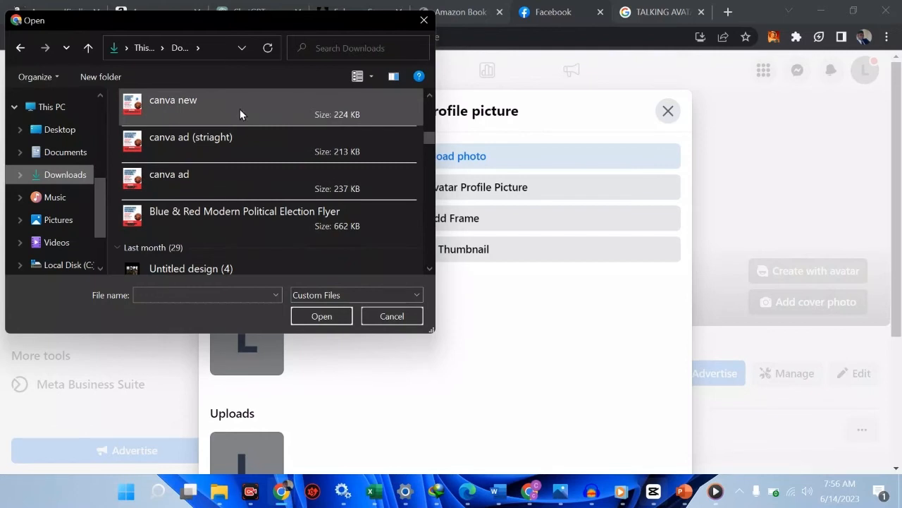
scroll(239, 110, up, 3)
scroll(239, 110, down, 6)
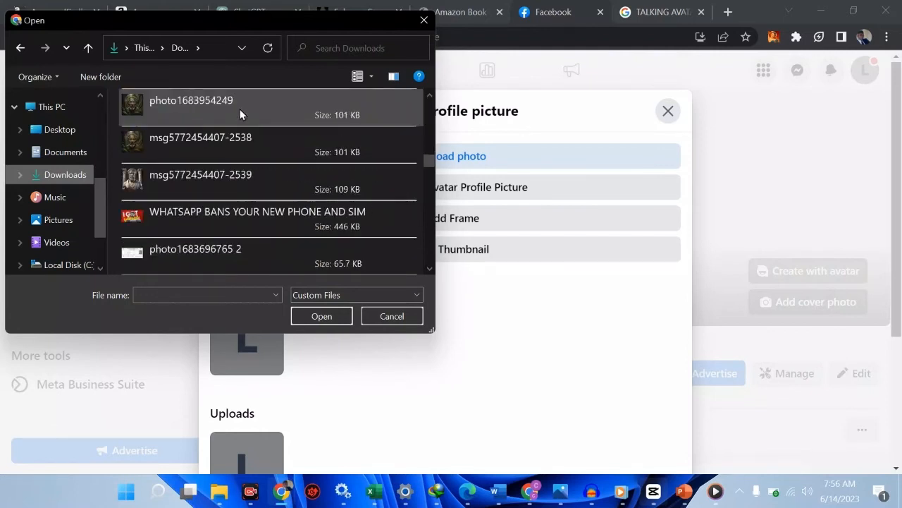
scroll(240, 113, down, 1)
scroll(240, 114, down, 1)
click(240, 113)
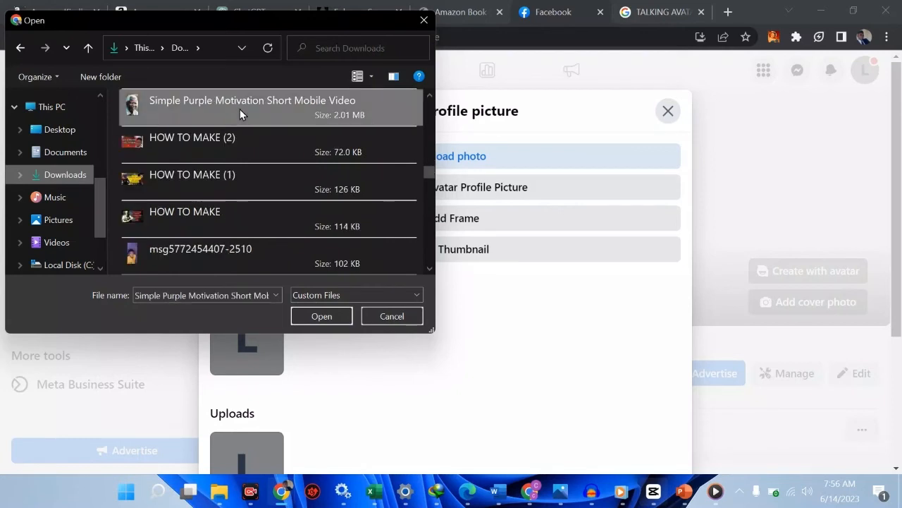
scroll(240, 113, down, 1)
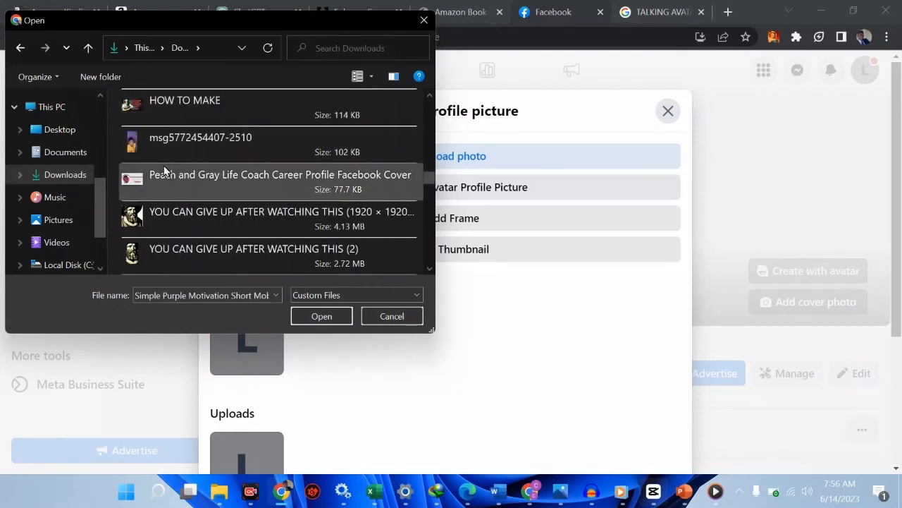
scroll(164, 169, down, 5)
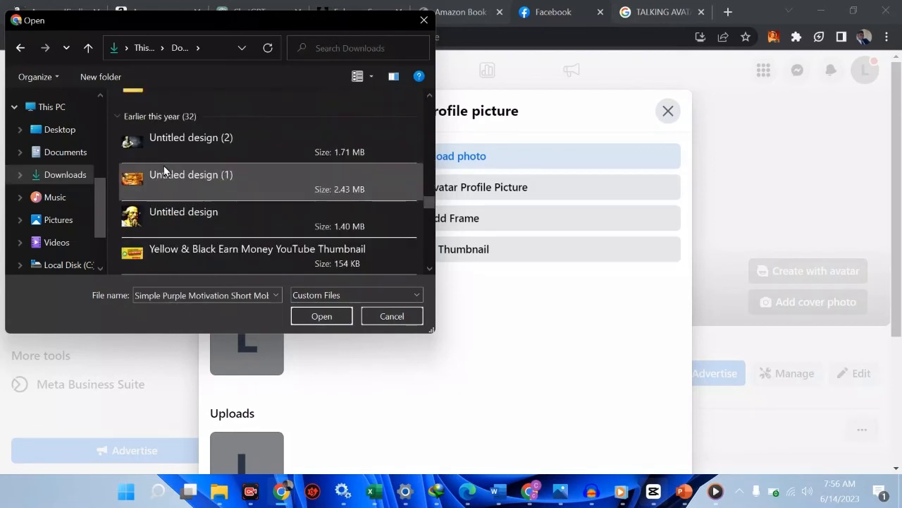
scroll(164, 169, down, 1)
scroll(164, 169, down, 1)
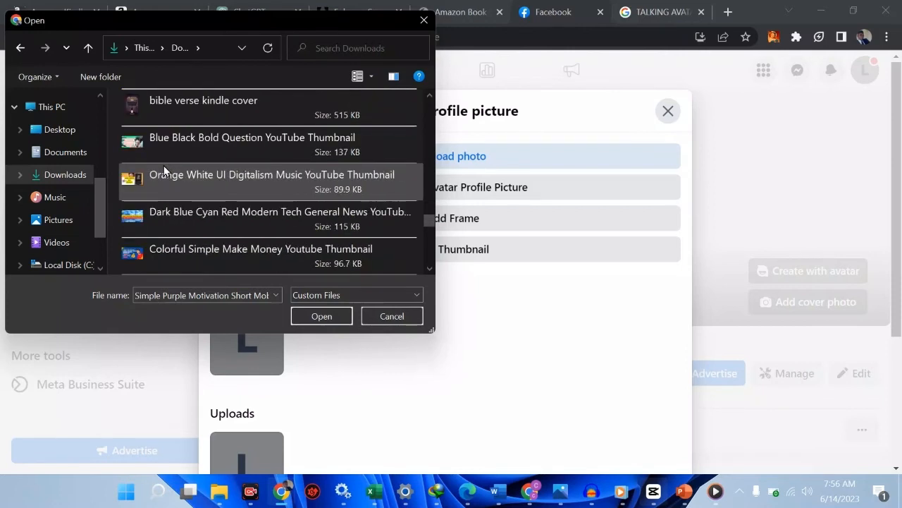
scroll(163, 165, up, 8)
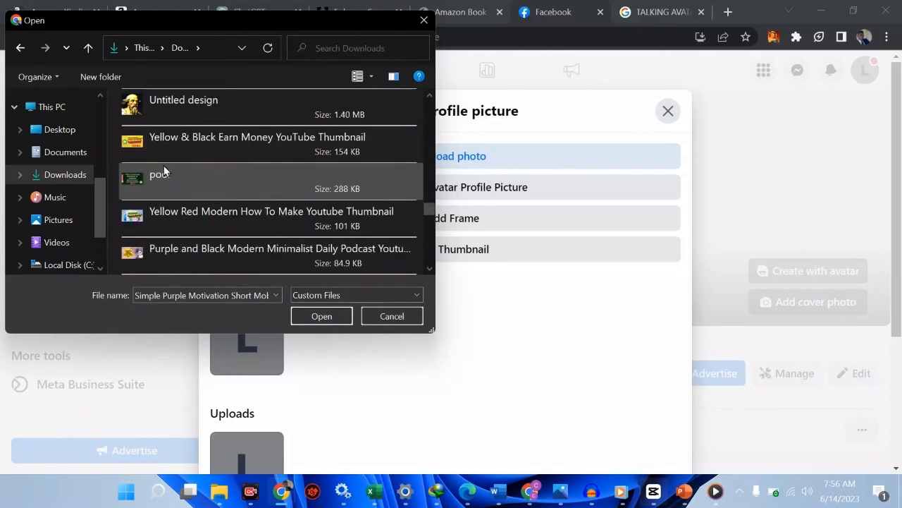
scroll(164, 165, up, 2)
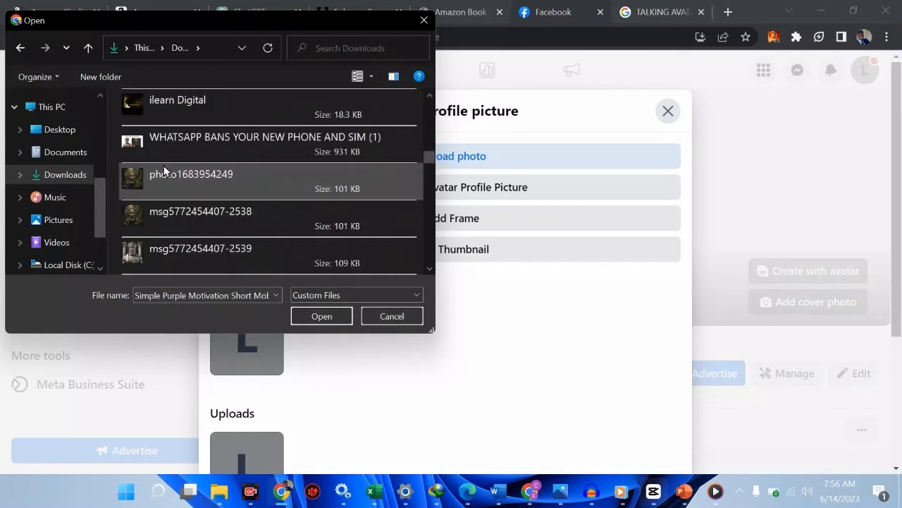
scroll(163, 165, up, 2)
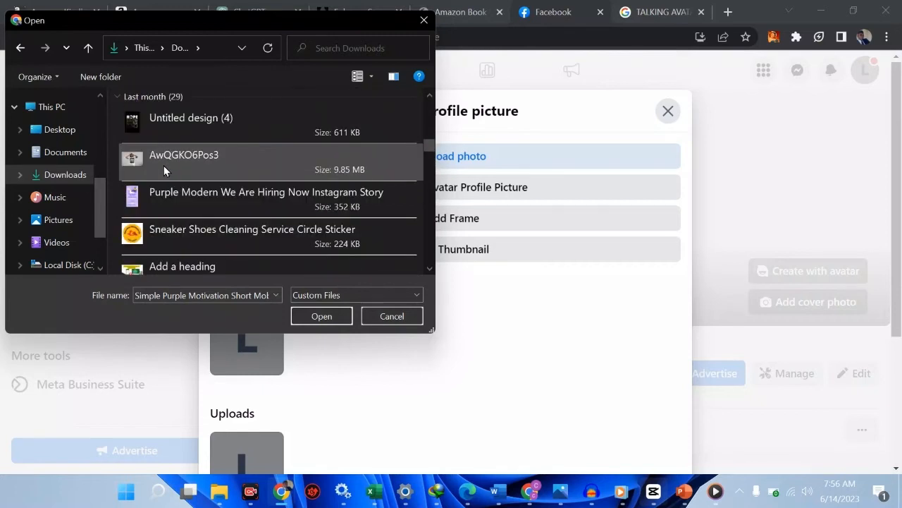
scroll(164, 169, up, 1)
scroll(163, 170, up, 1)
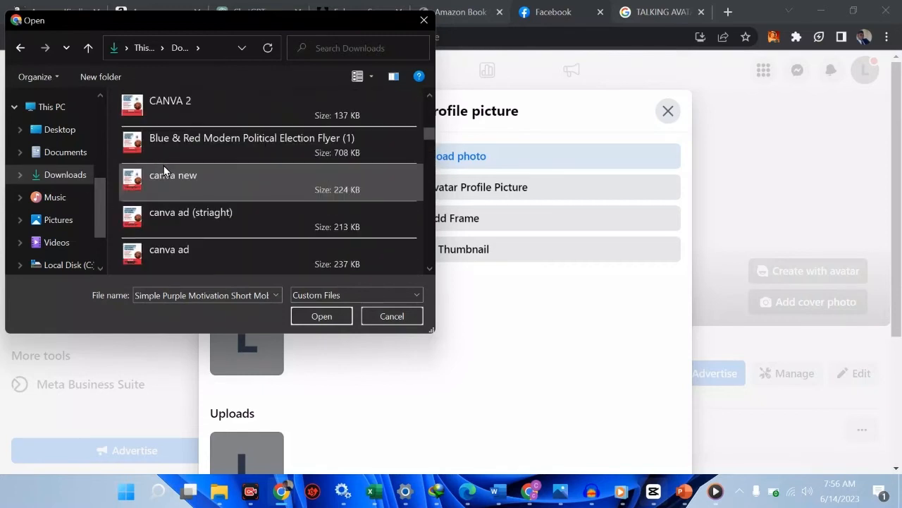
click(142, 115)
click(316, 316)
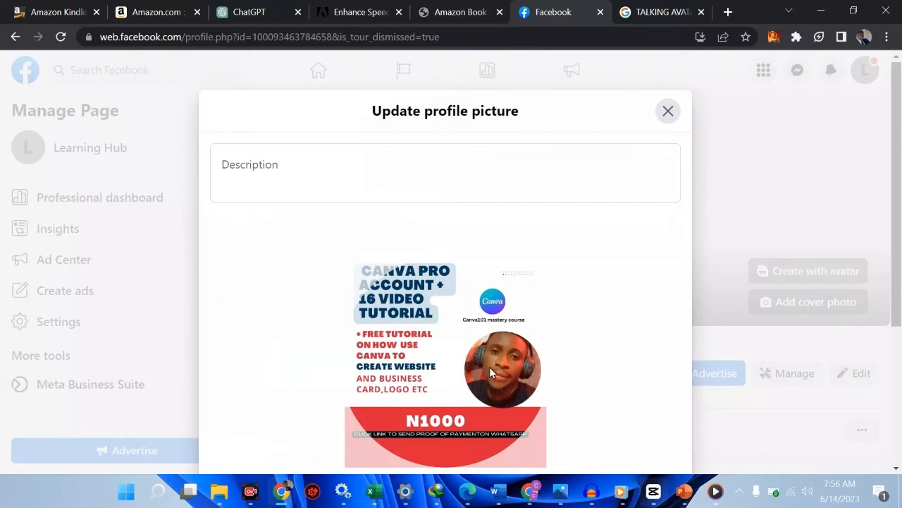
Step: Add the description "my profile picture" and save the profile picture without making it temporary
scroll(453, 358, down, 3)
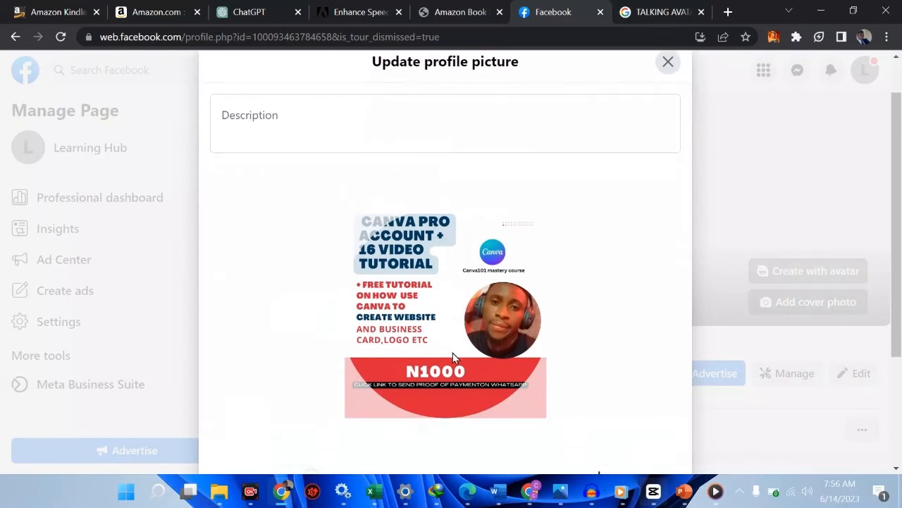
scroll(452, 358, up, 3)
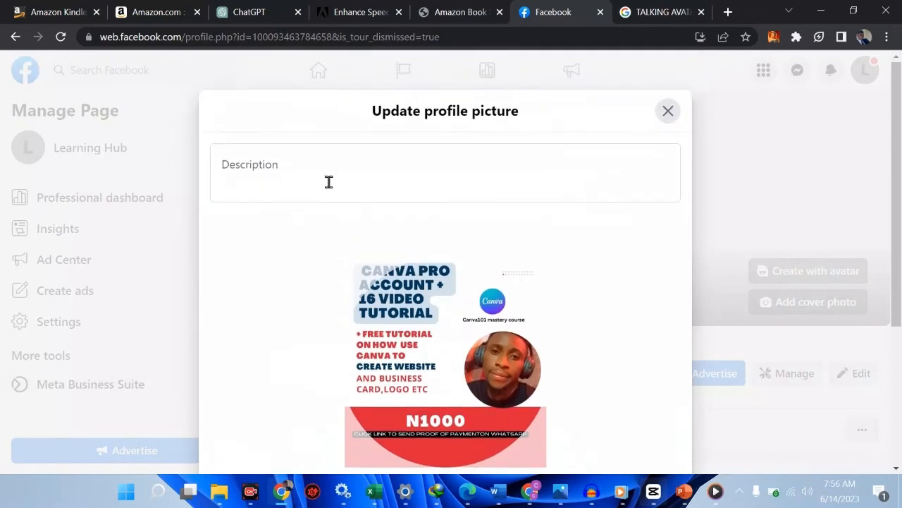
click(323, 180)
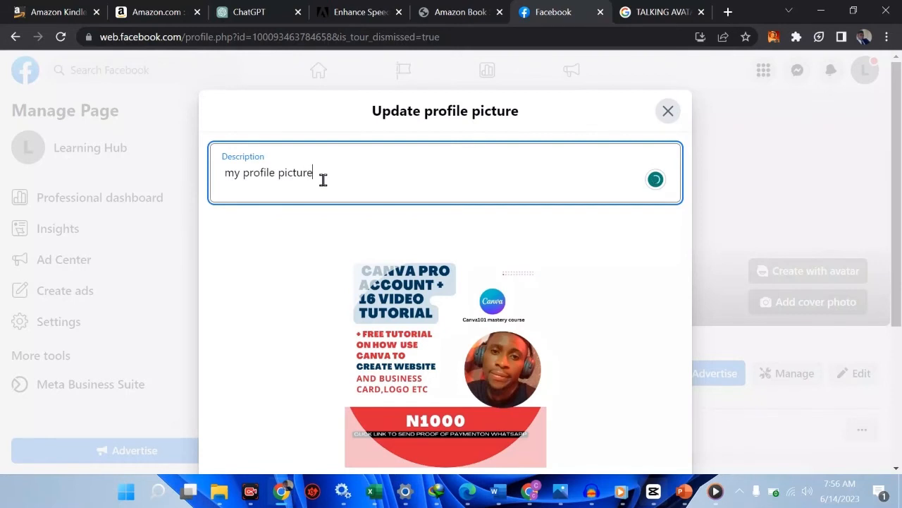
scroll(323, 183, down, 3)
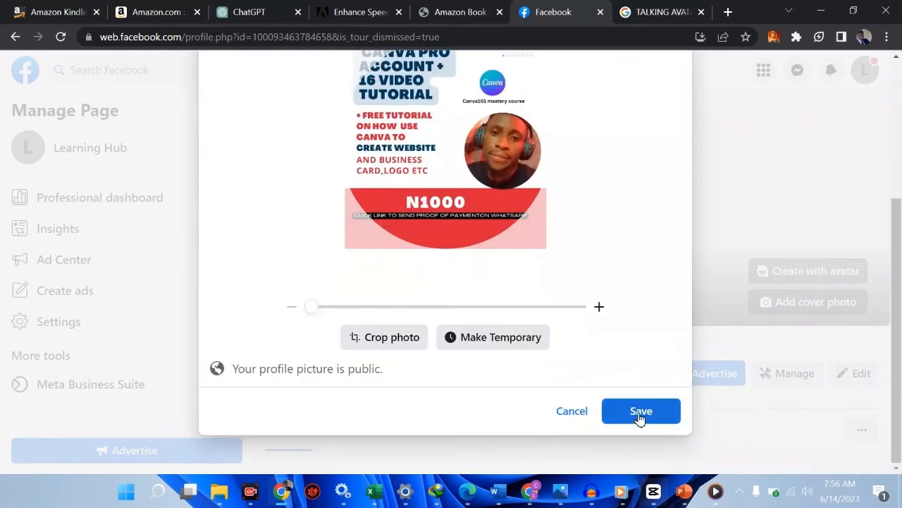
click(502, 345)
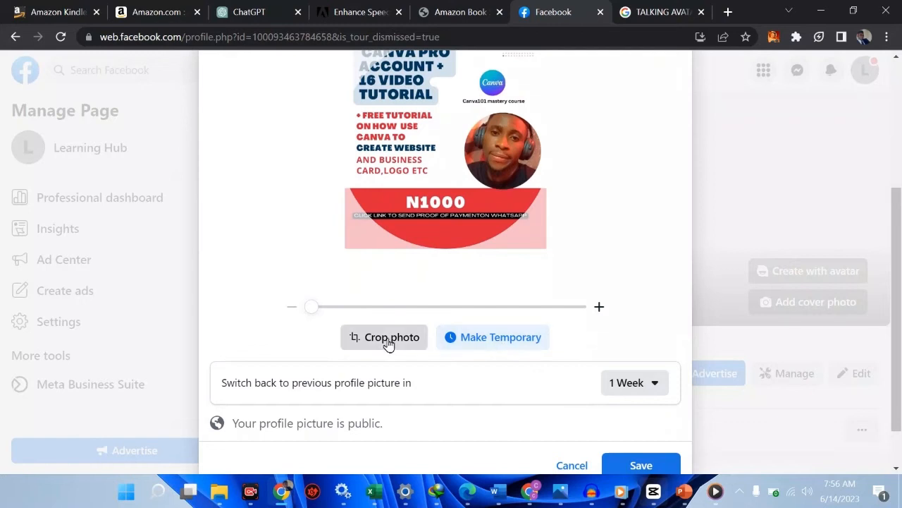
click(493, 341)
click(638, 416)
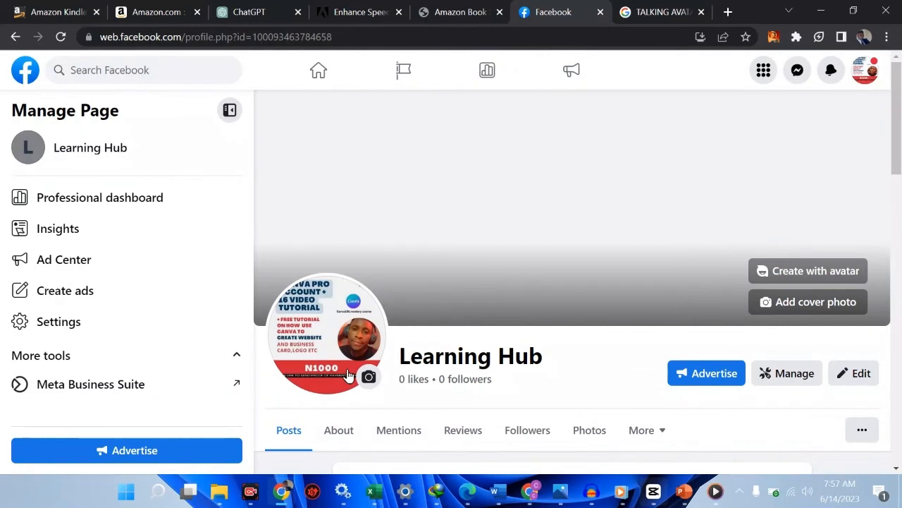
click(348, 375)
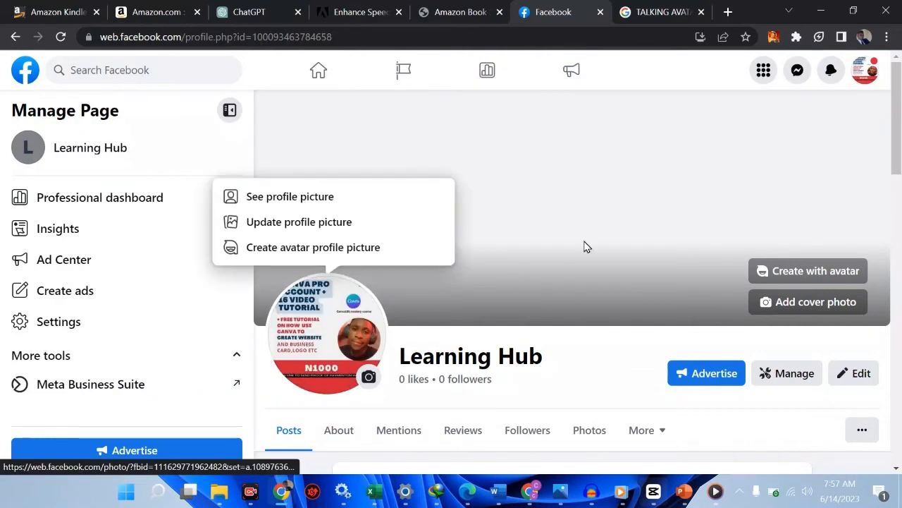
click(767, 301)
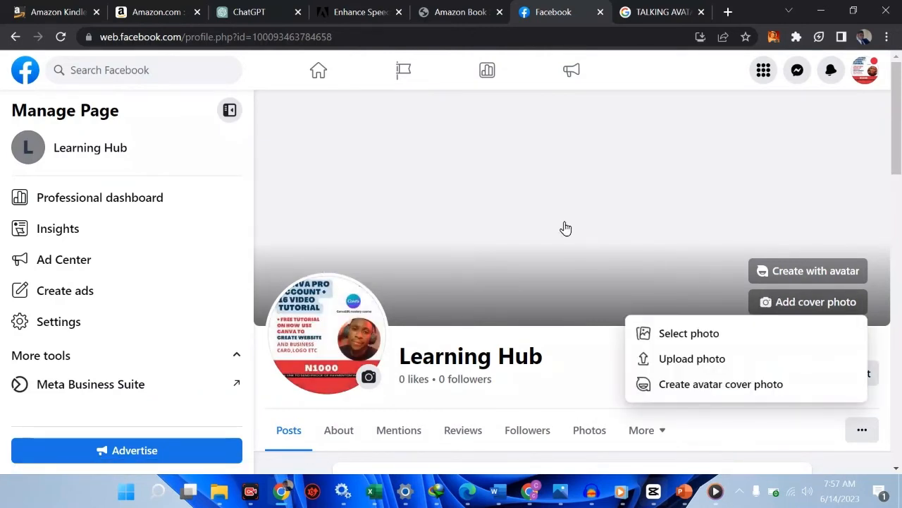
click(660, 10)
click(495, 36)
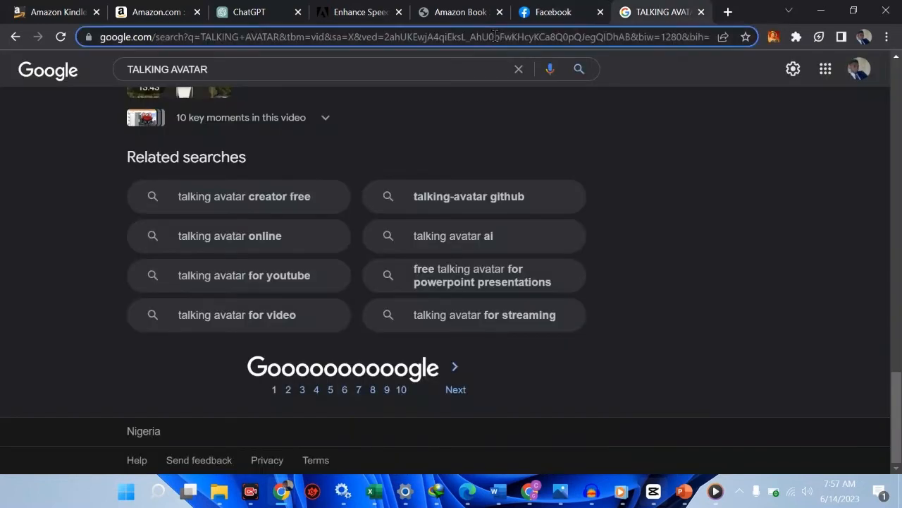
text(c)
key(BackSpace)
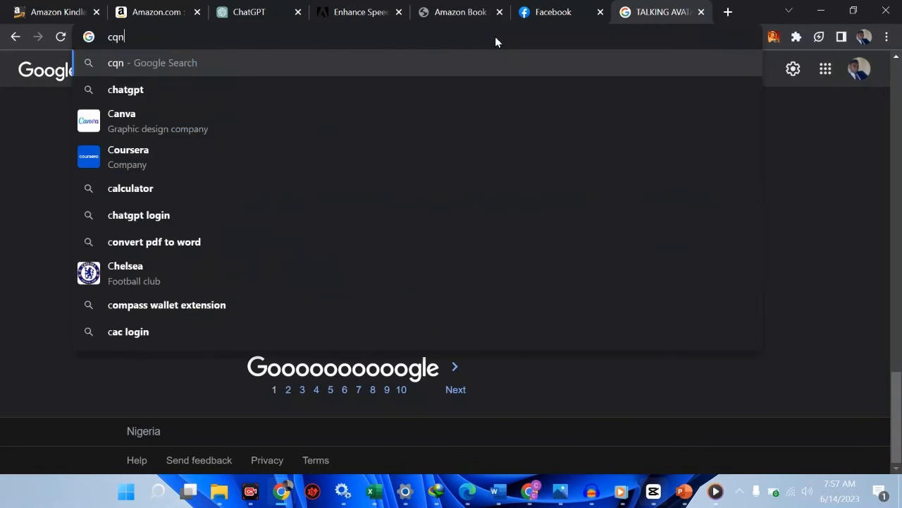
text(q)
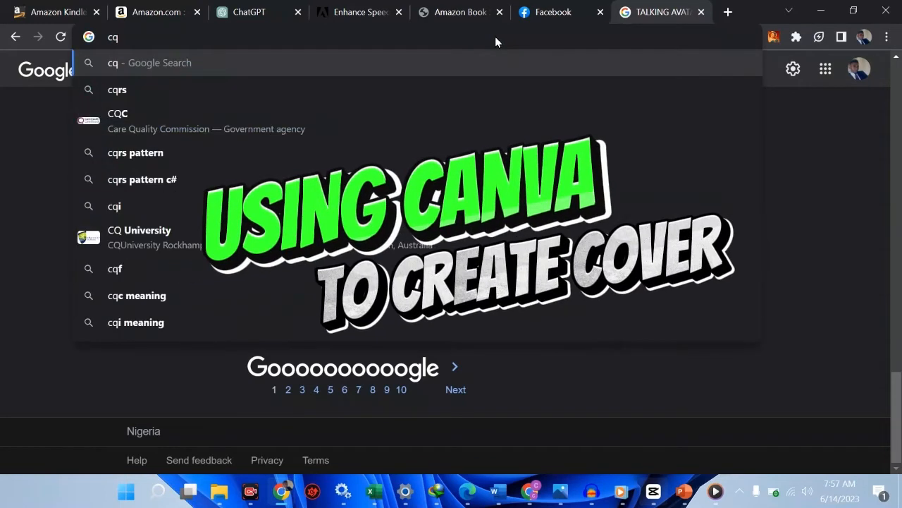
key(BackSpace)
text(an)
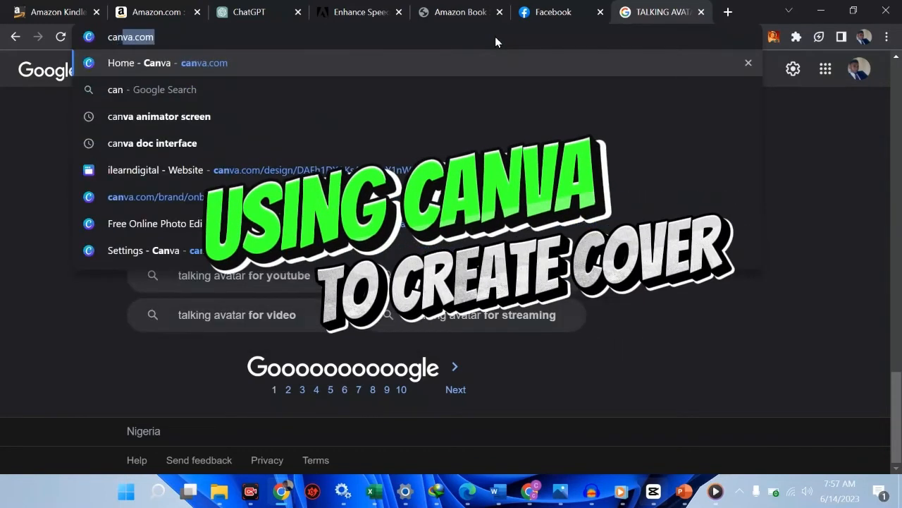
key(Return)
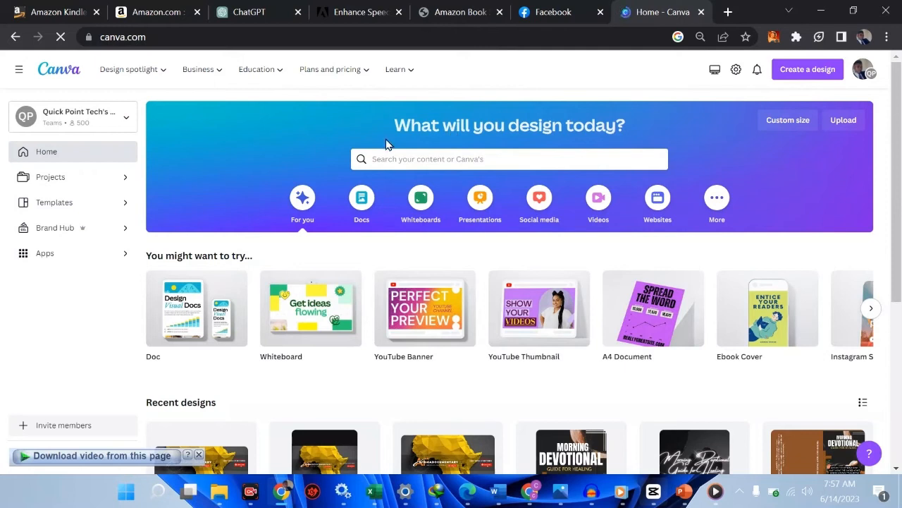
Step: Search Canva's templates for "fabook cover" and look through the cover designs
click(387, 161)
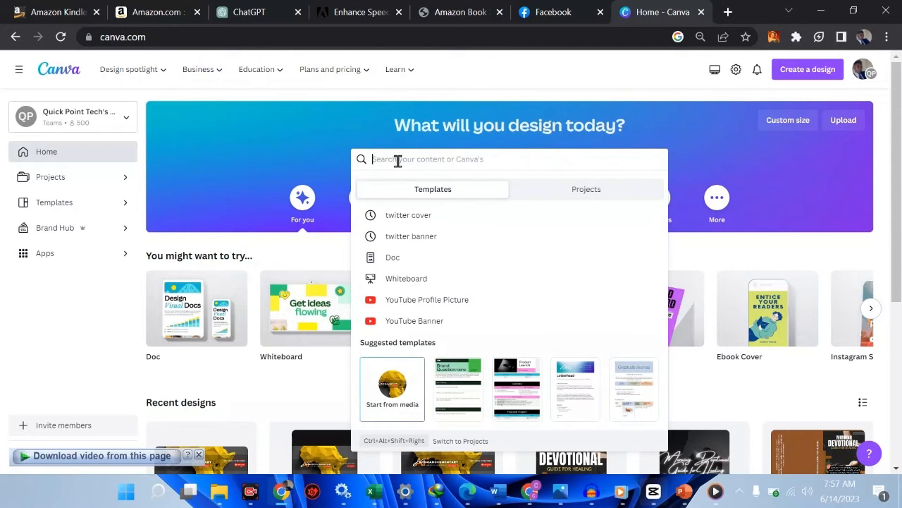
text(fac)
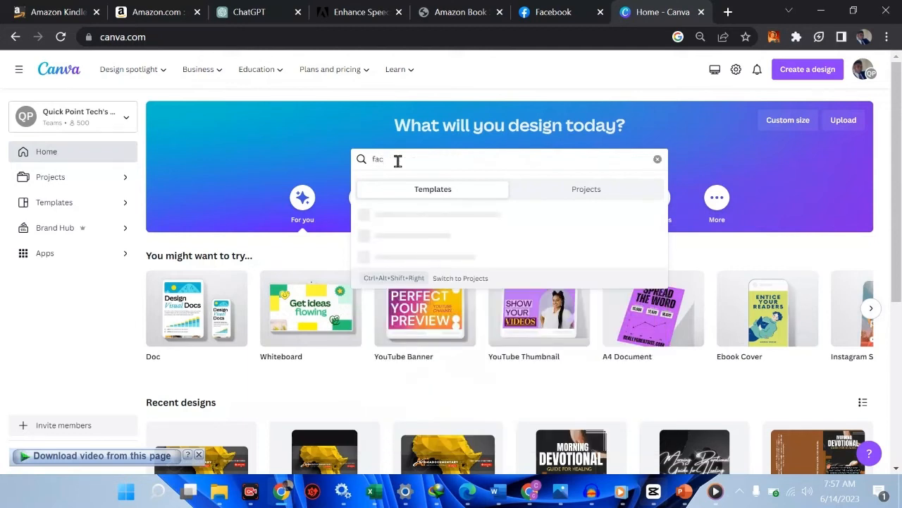
text(ook cover)
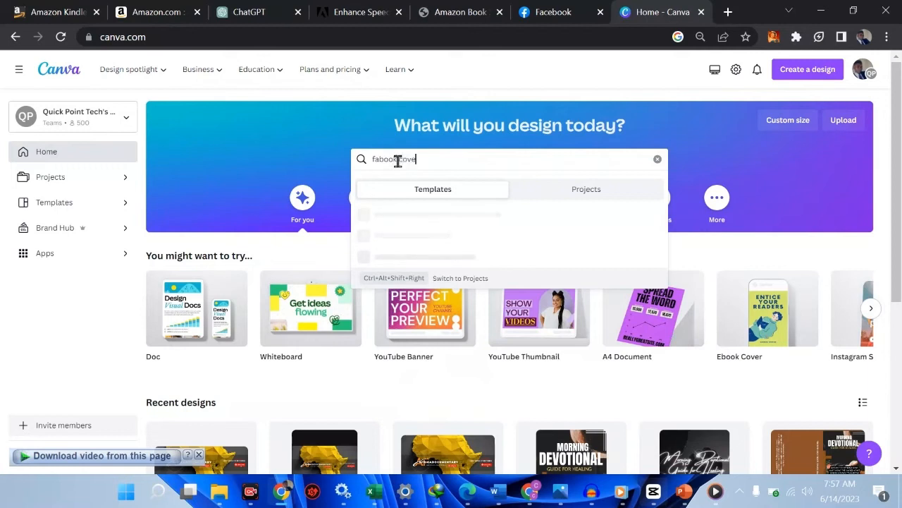
key(Return)
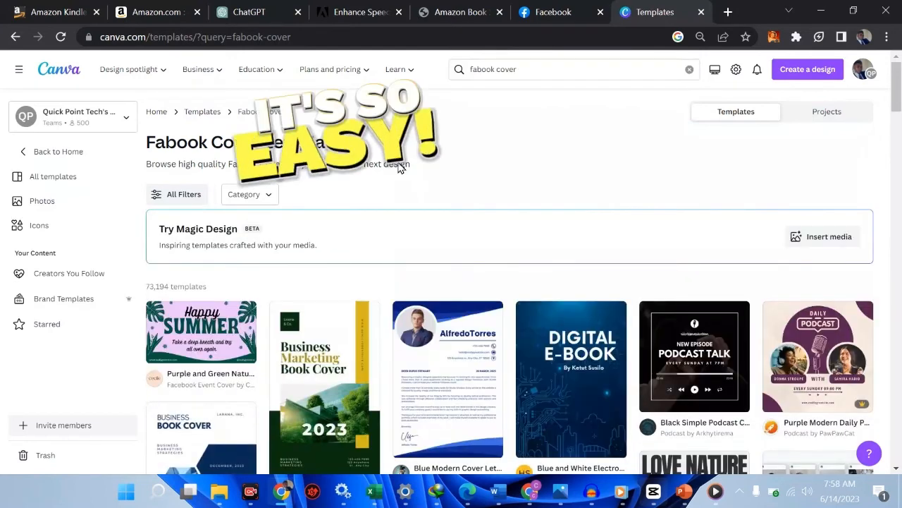
scroll(353, 368, down, 3)
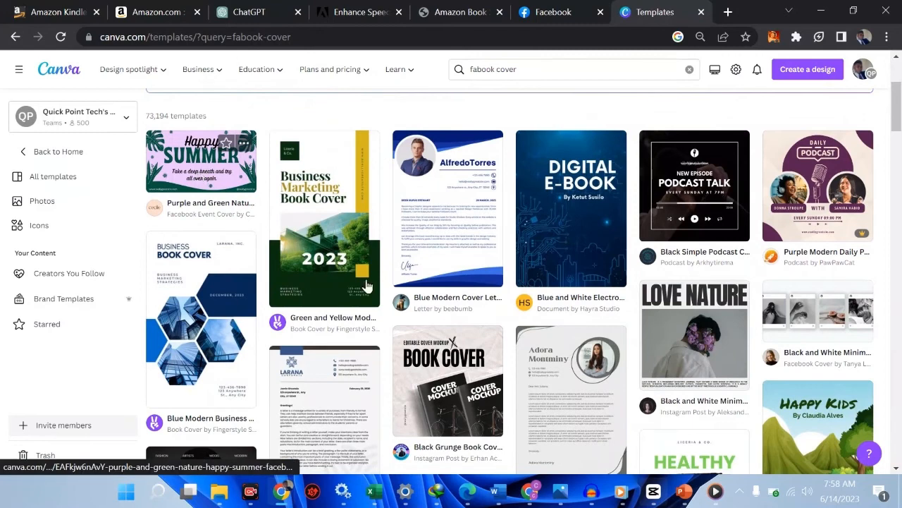
scroll(486, 367, down, 2)
scroll(486, 367, down, 2)
scroll(487, 363, up, 8)
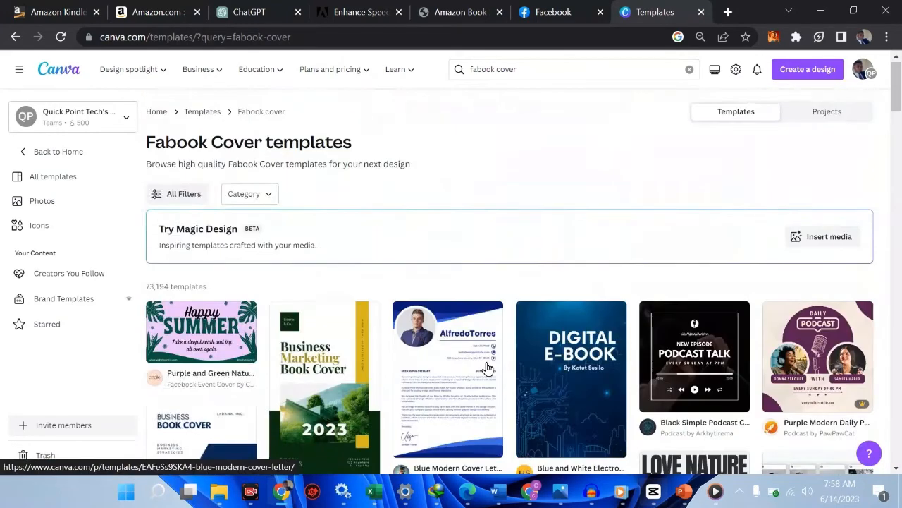
Step: Search the templates for "fabook page cover" and look through the resulting designs
click(531, 64)
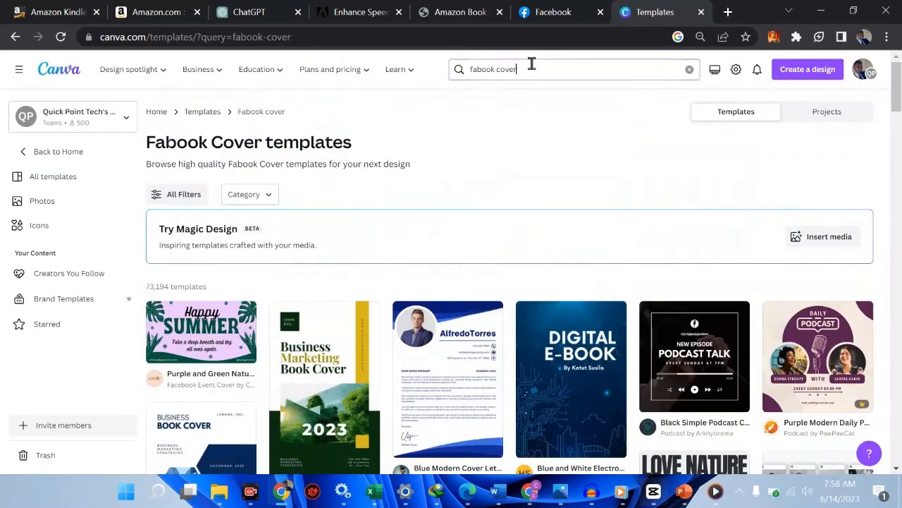
key(BackSpace)
key(BackSpace)
key(BackSpace)
key(BackSpace)
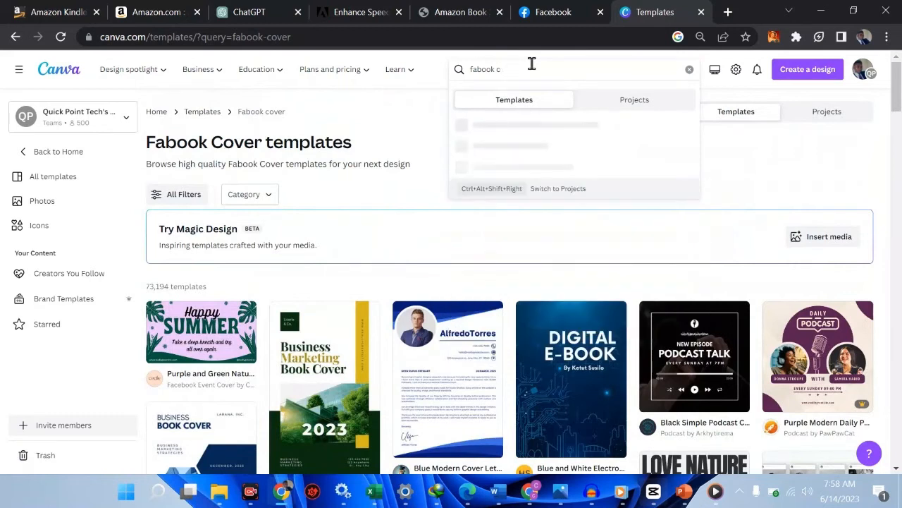
text(page cover)
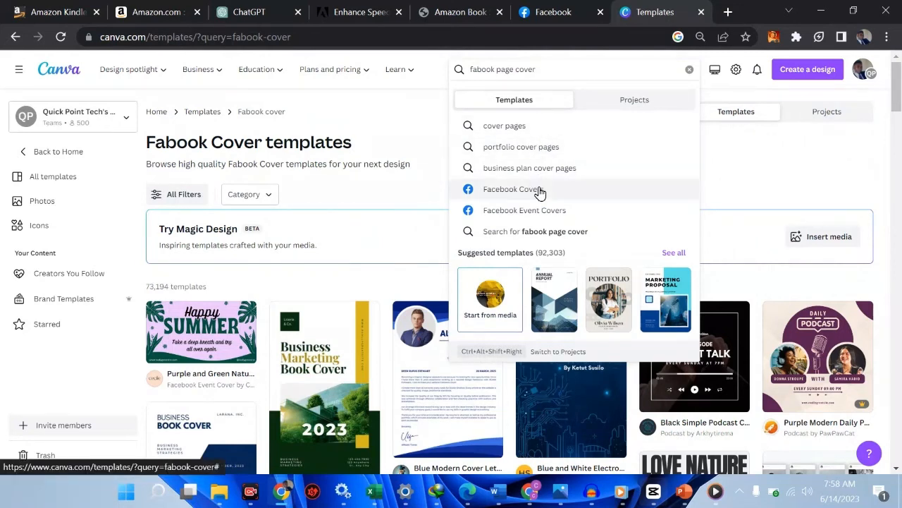
click(556, 233)
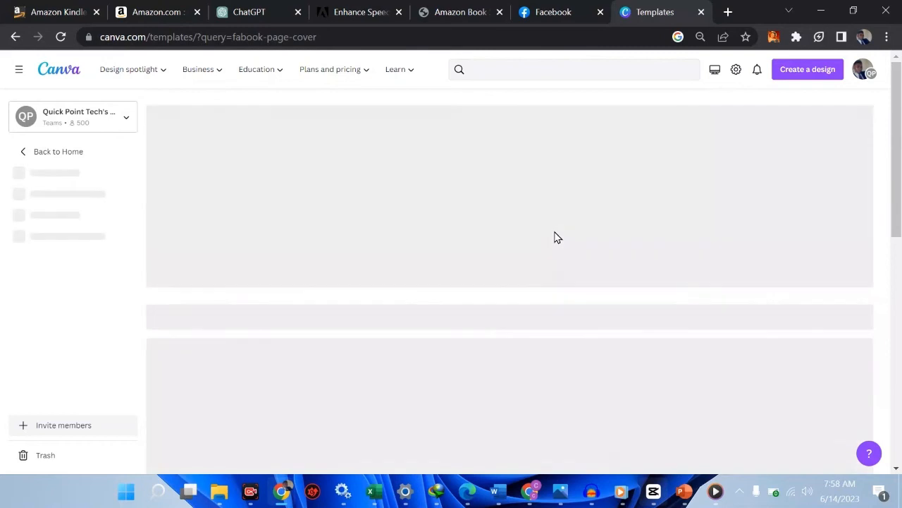
scroll(554, 236, down, 7)
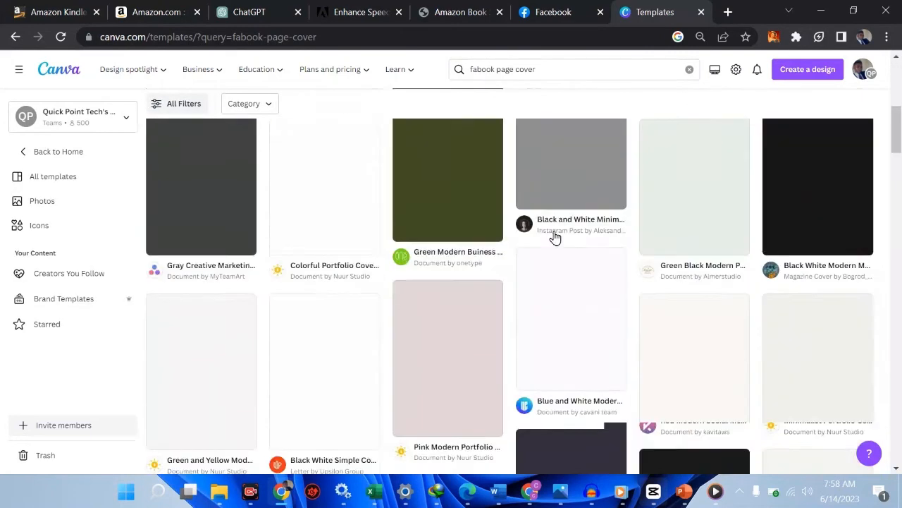
scroll(554, 237, up, 7)
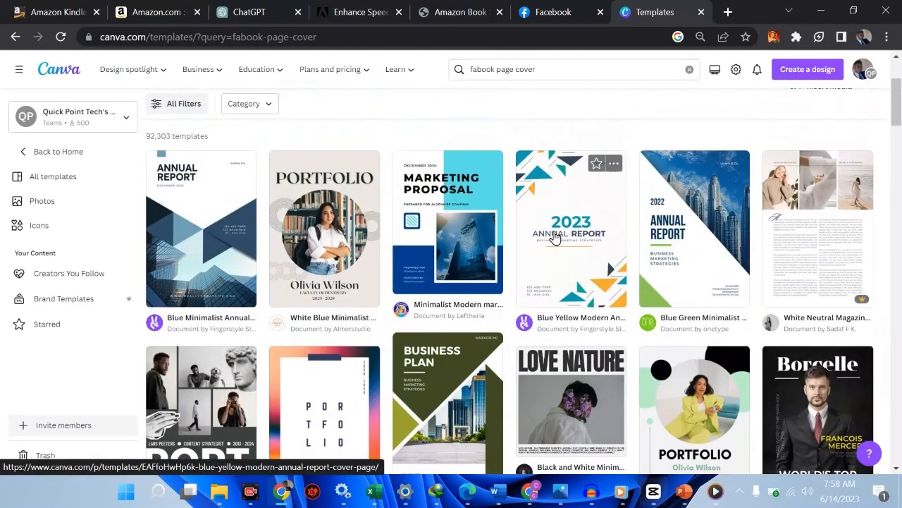
scroll(554, 237, up, 1)
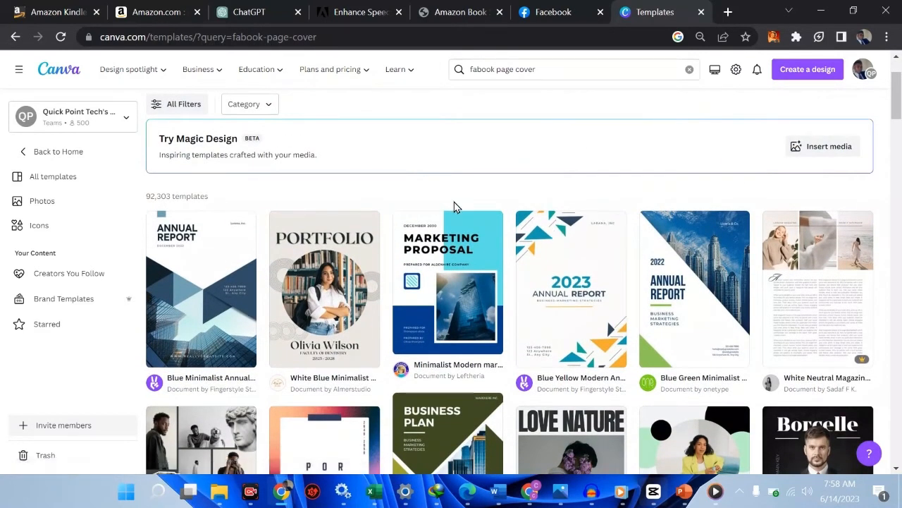
scroll(454, 206, up, 2)
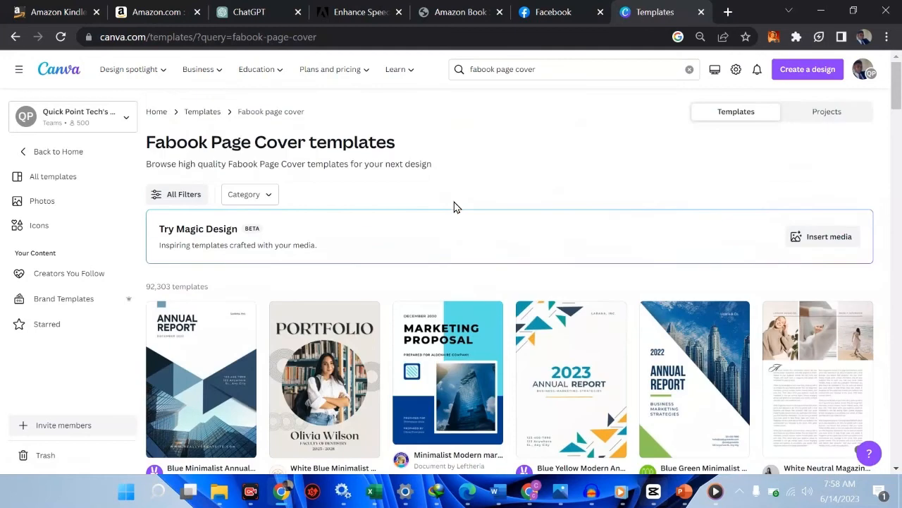
Step: Change the template search back to "fabook cover"
click(566, 71)
click(515, 70)
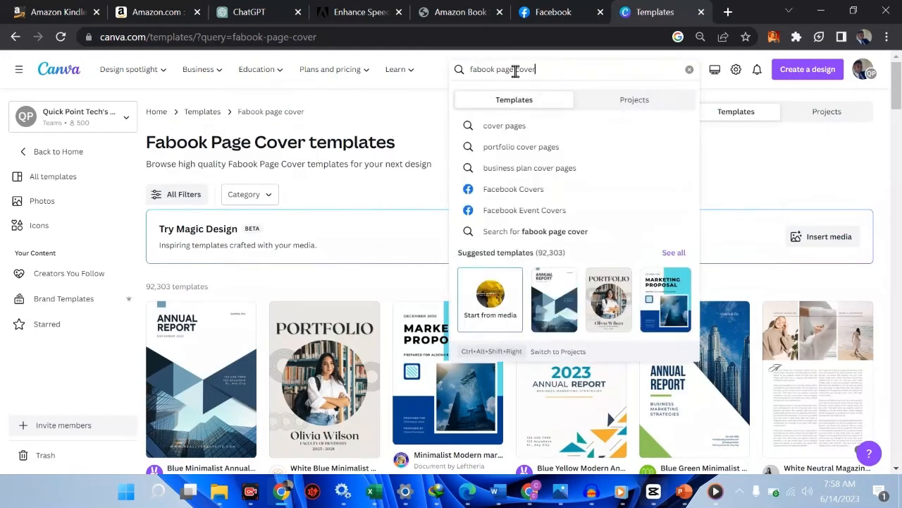
key(BackSpace)
key(BackSpace)
key(BackSpace)
key(BackSpace)
key(BackSpace)
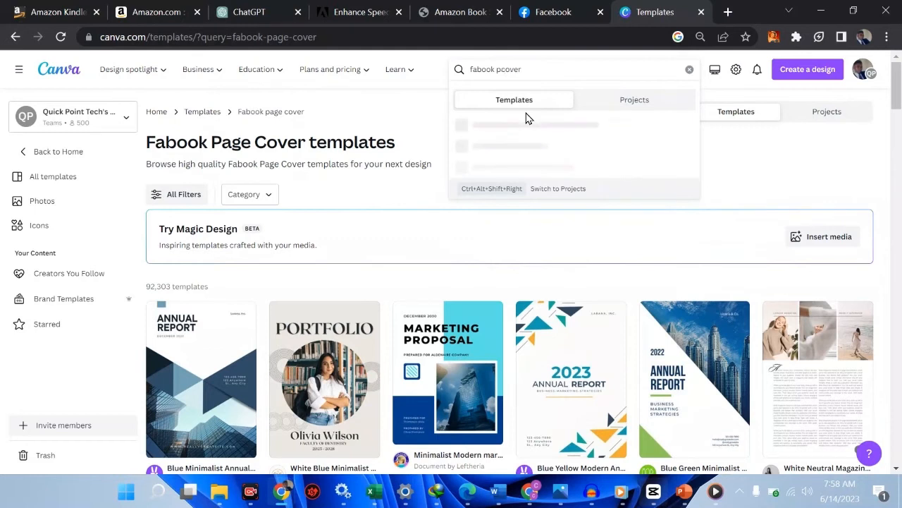
key(Return)
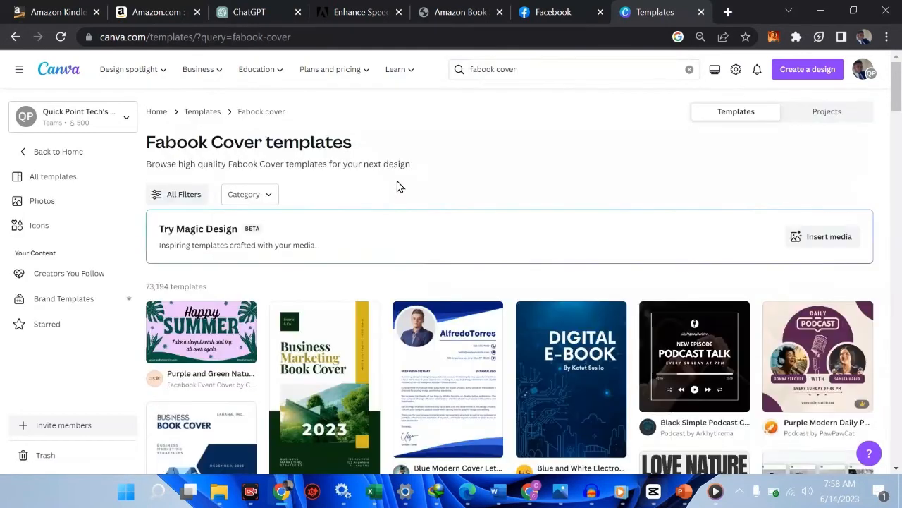
Step: Open the Purple and Green Nature Happy Summer Facebook Event Cover and look through its similar templates
scroll(396, 185, down, 1)
click(185, 301)
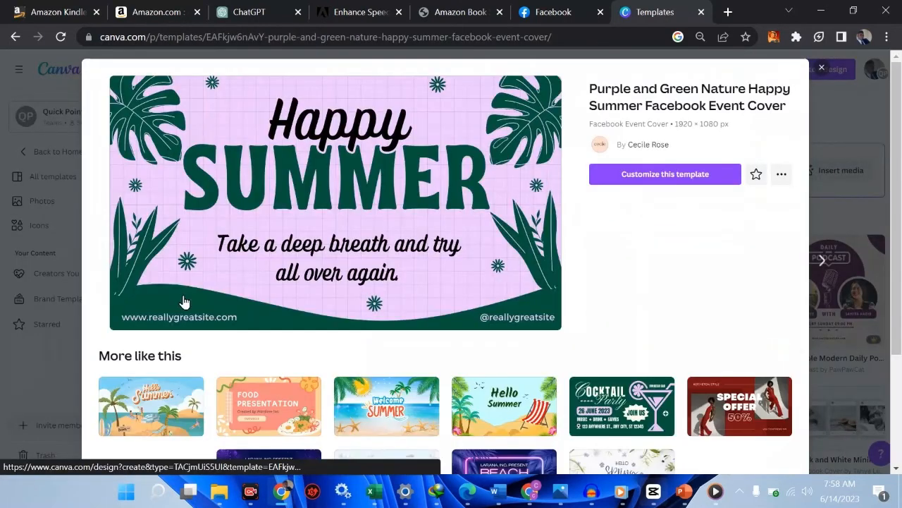
scroll(185, 302, down, 3)
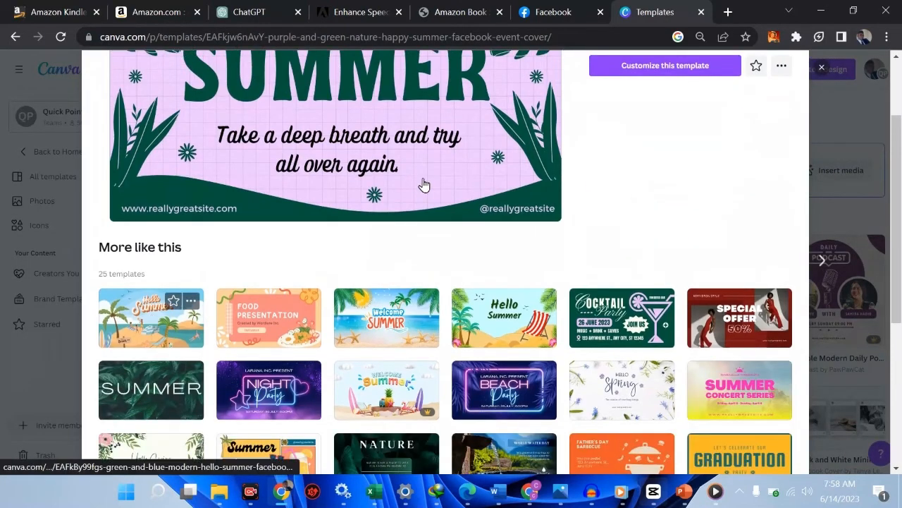
scroll(425, 185, down, 2)
scroll(425, 185, up, 3)
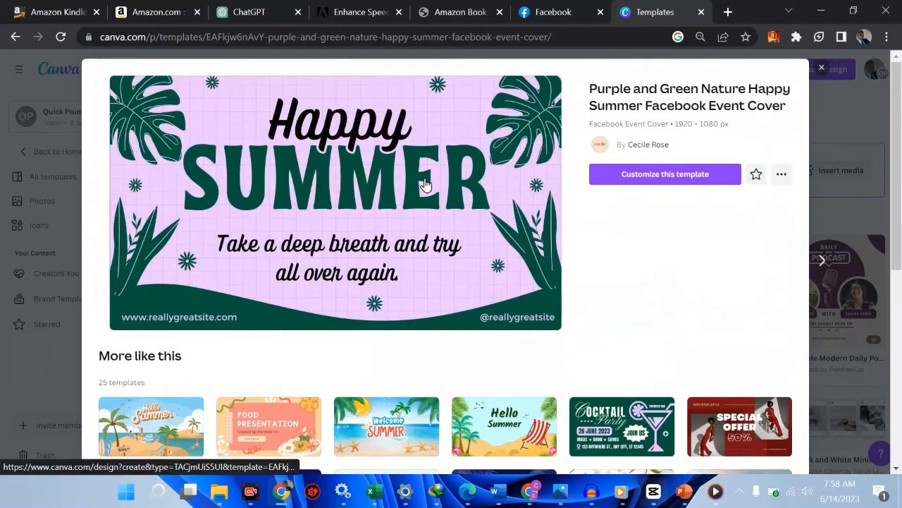
scroll(540, 309, down, 3)
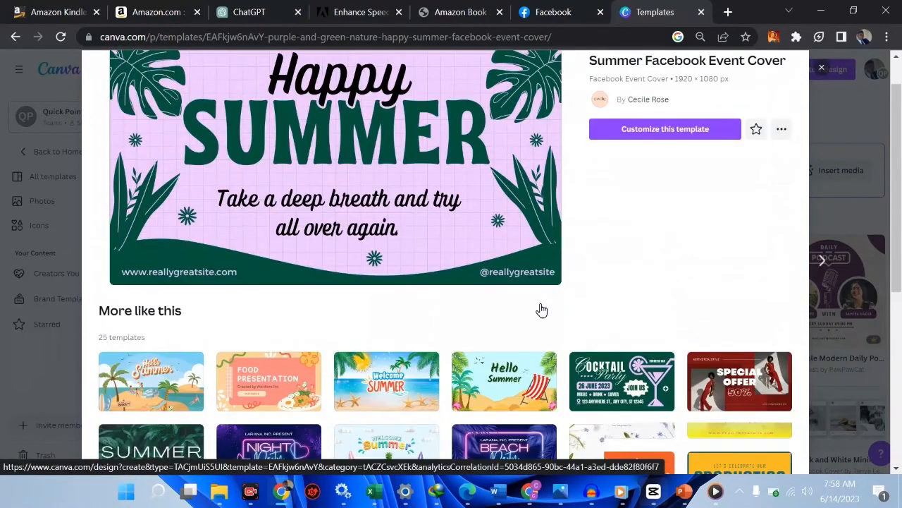
Step: Open the Red Simple Fashion event cover, and from its similar designs start customizing the Purple Black Modern Music Festival Facebook Event Cover
click(745, 311)
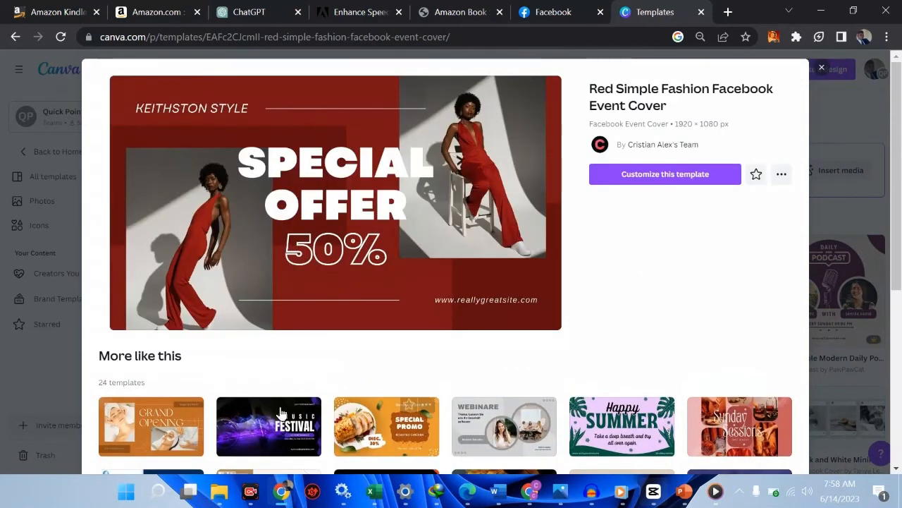
click(269, 421)
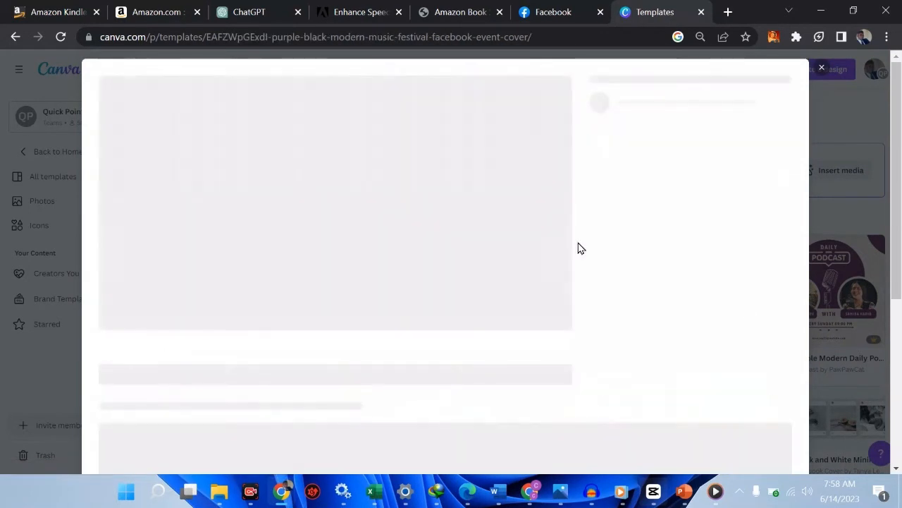
click(693, 178)
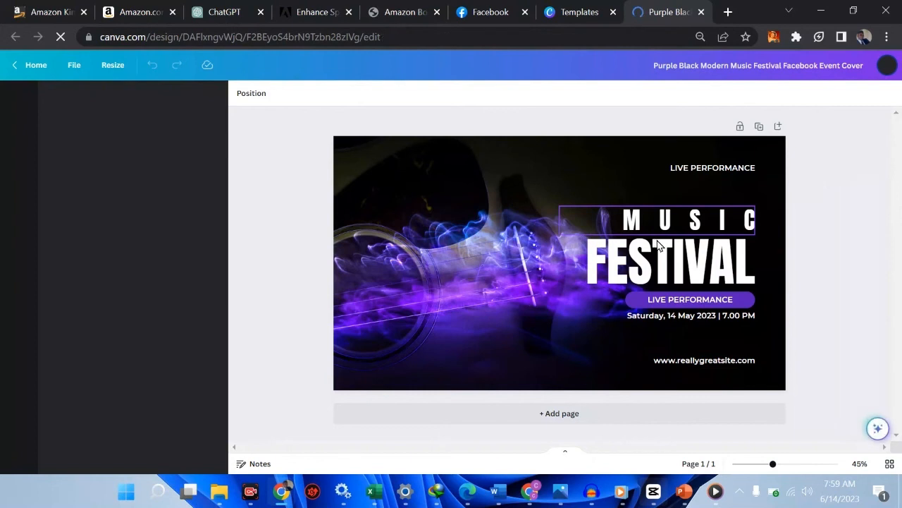
Step: Replace the word MUSIC with "DIGITAL" and widen its text box so the word fits on one line
click(466, 302)
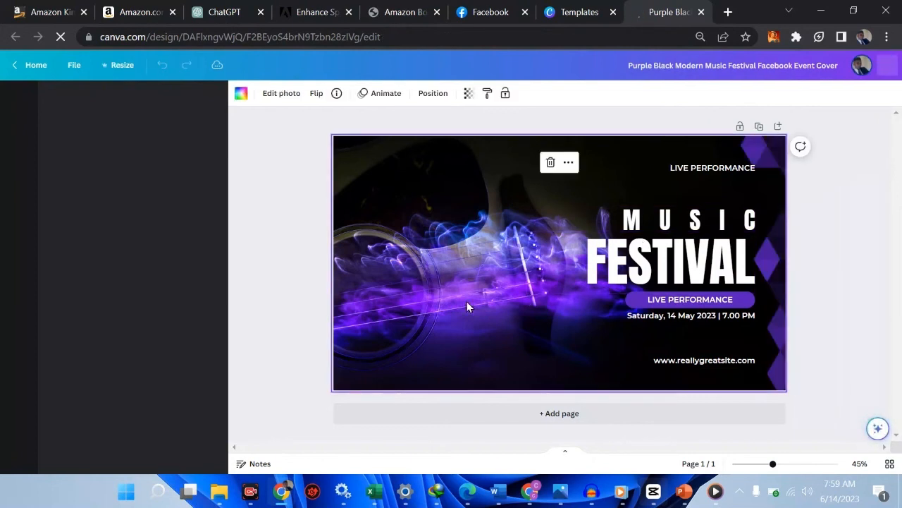
click(679, 225)
click(678, 224)
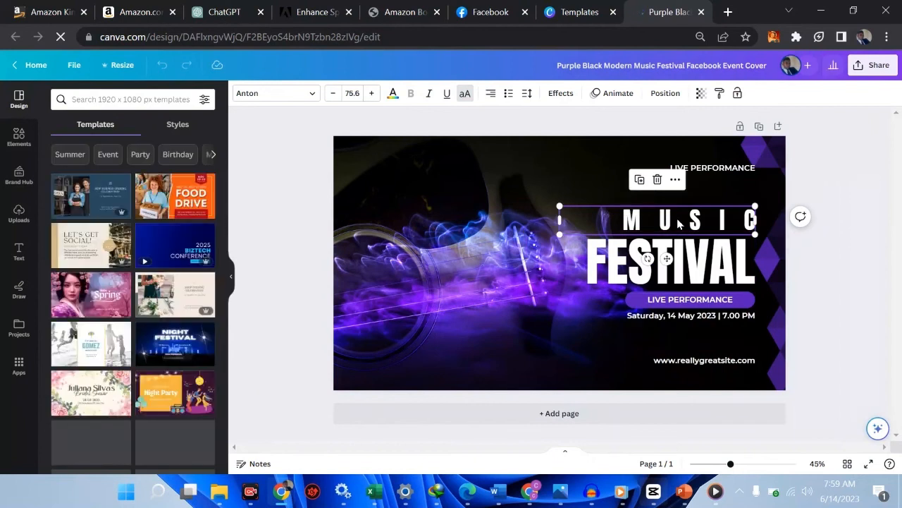
double_click(678, 223)
double_click(678, 224)
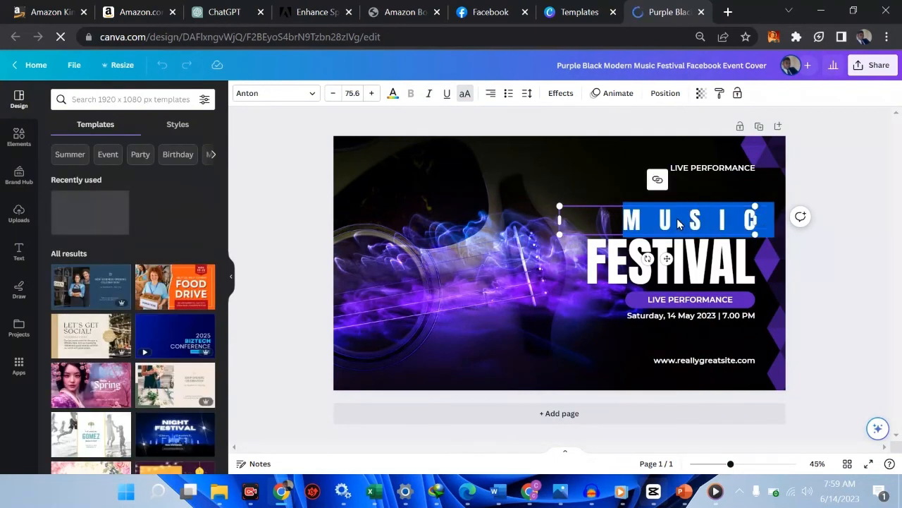
text(DIGITAL)
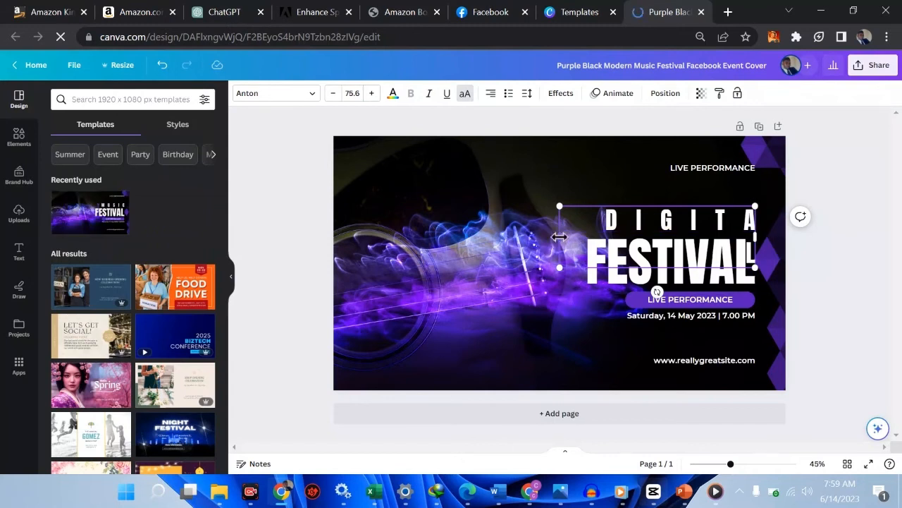
drag(559, 236, 533, 234)
Step: Replace the FESTIVAL heading with "SKILL ACADEMY" and widen its text box so both words fit on one line
click(676, 275)
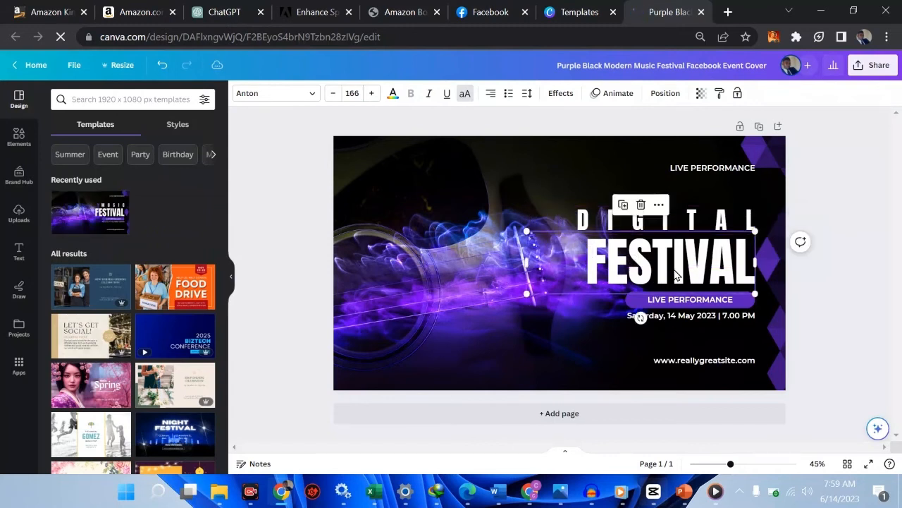
click(674, 269)
double_click(674, 268)
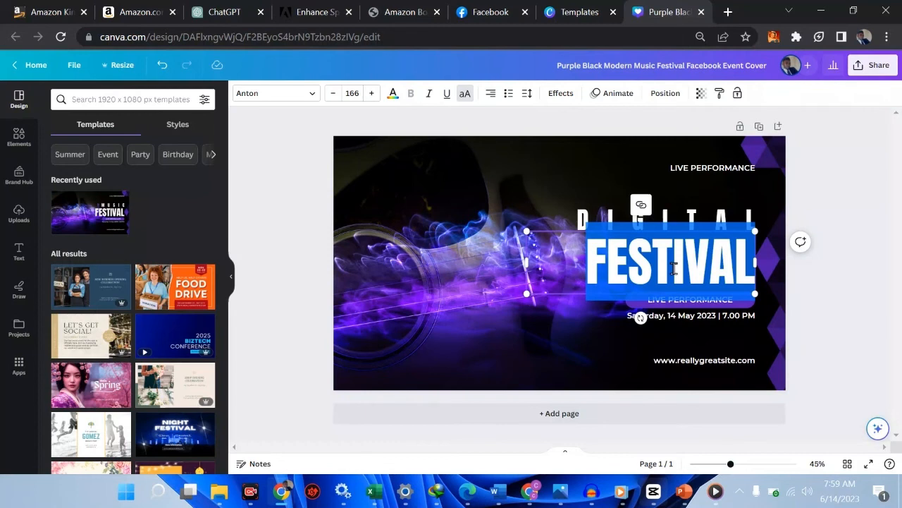
text(SKILL AC)
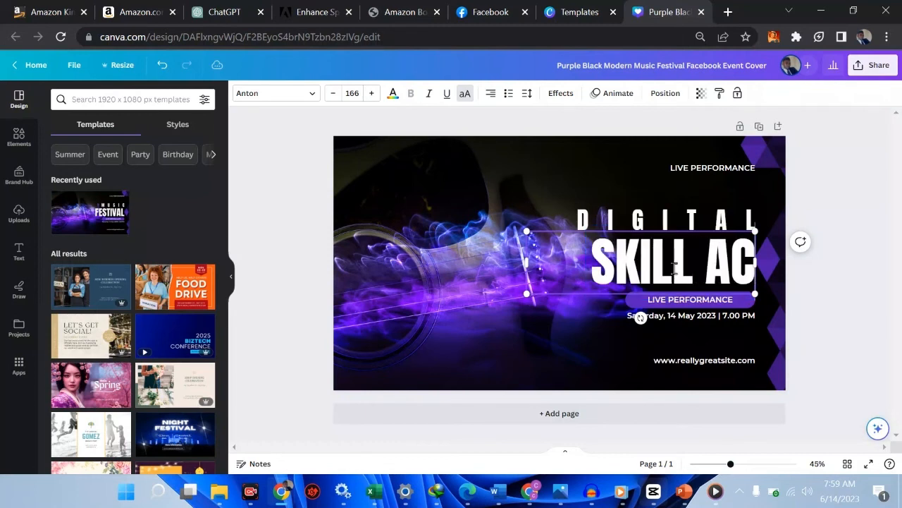
text(ADEMY)
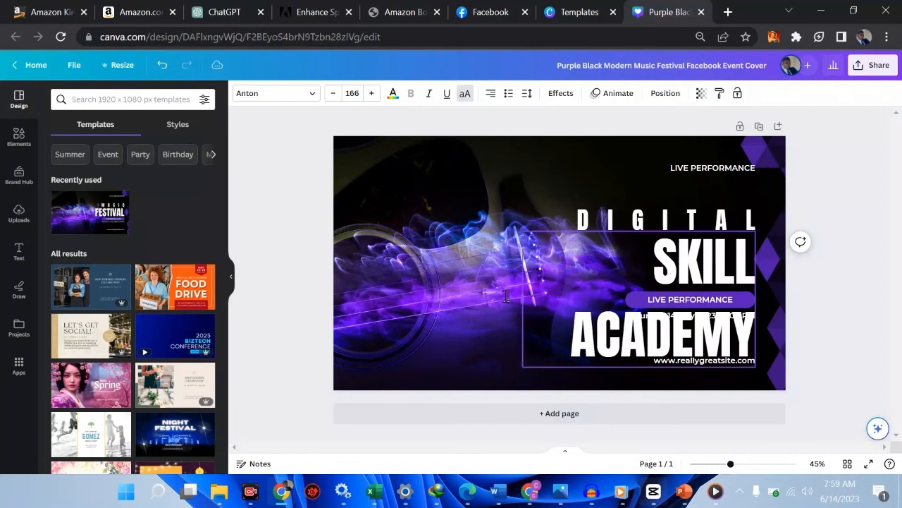
drag(527, 302, 415, 266)
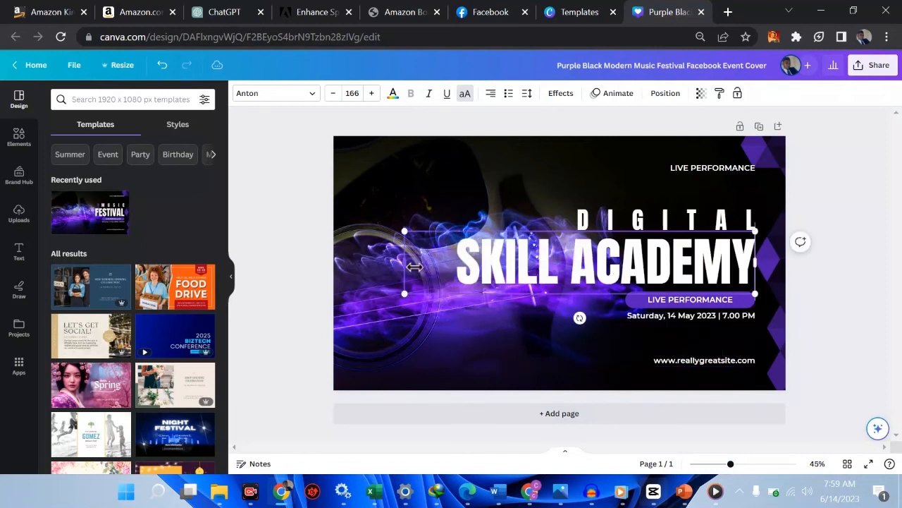
Step: Replace the website address at the bottom of the cover with the contact phone number
click(690, 315)
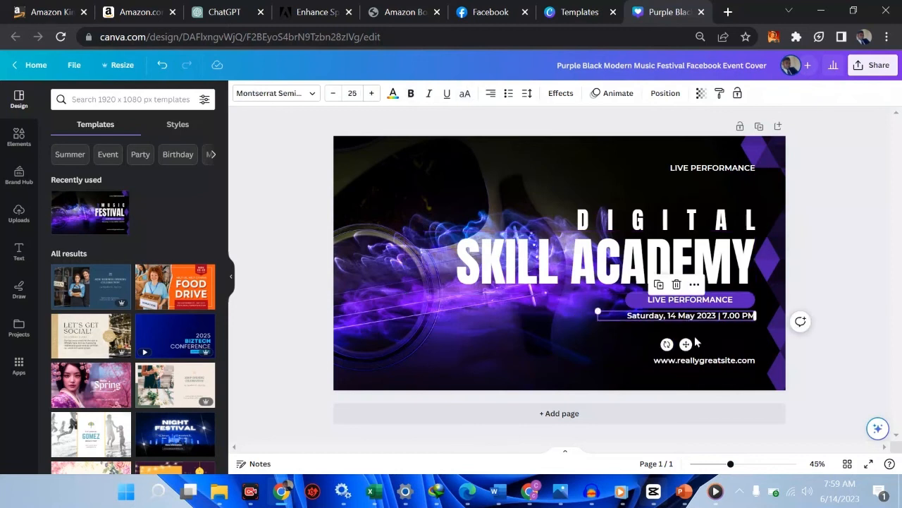
click(700, 361)
click(699, 361)
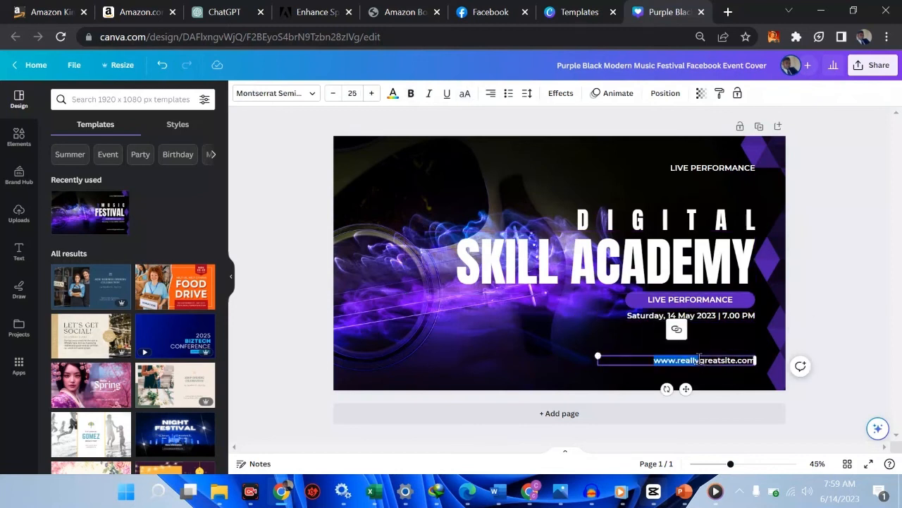
key(ctrl+a)
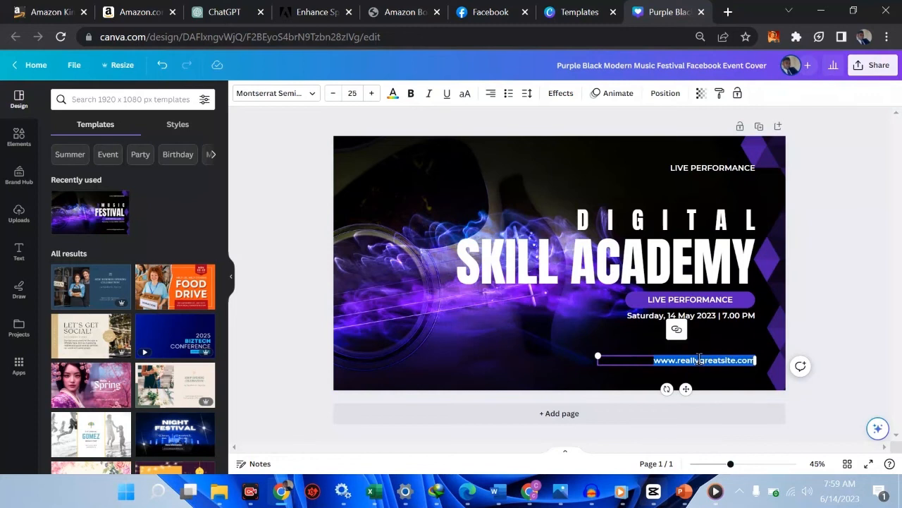
key(BackSpace)
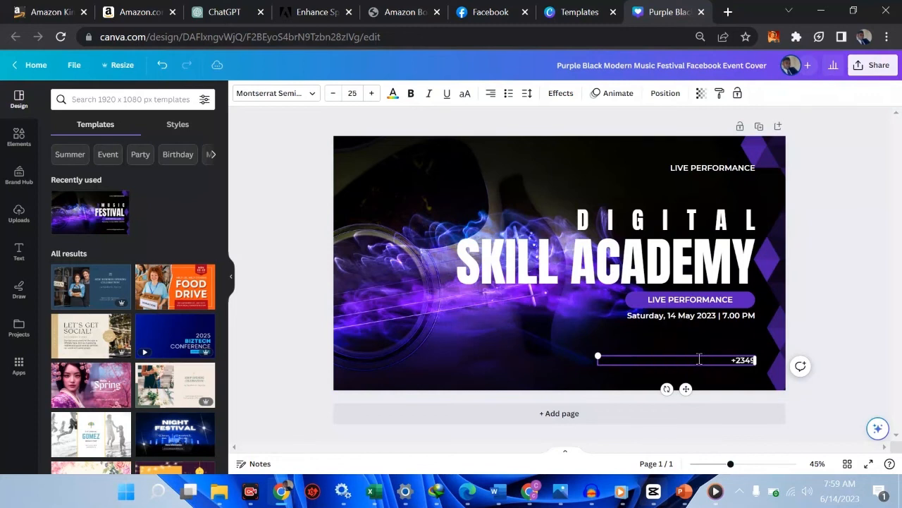
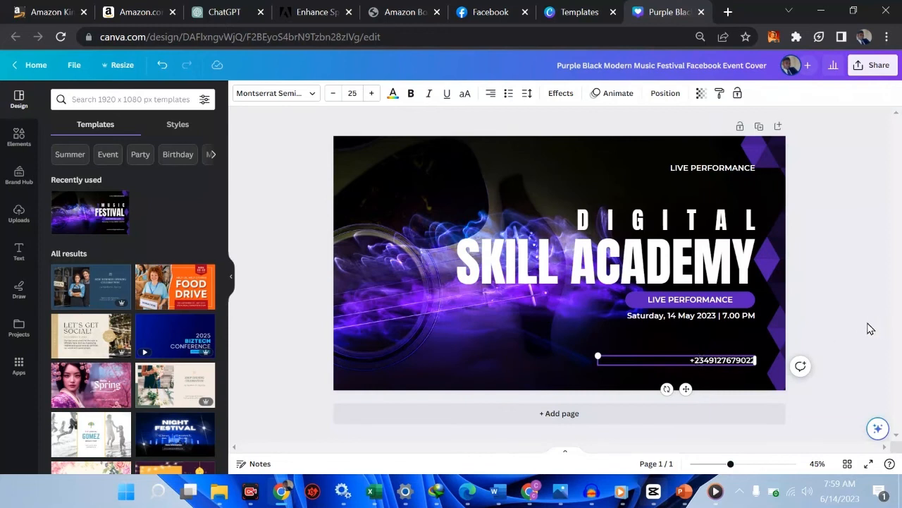
click(435, 327)
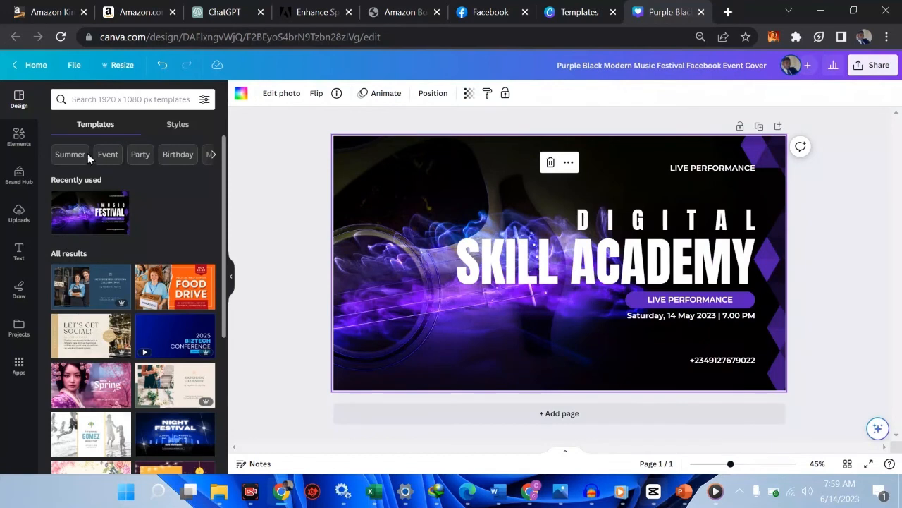
Step: Search the design elements for "digital" and limit the results to photos
click(10, 138)
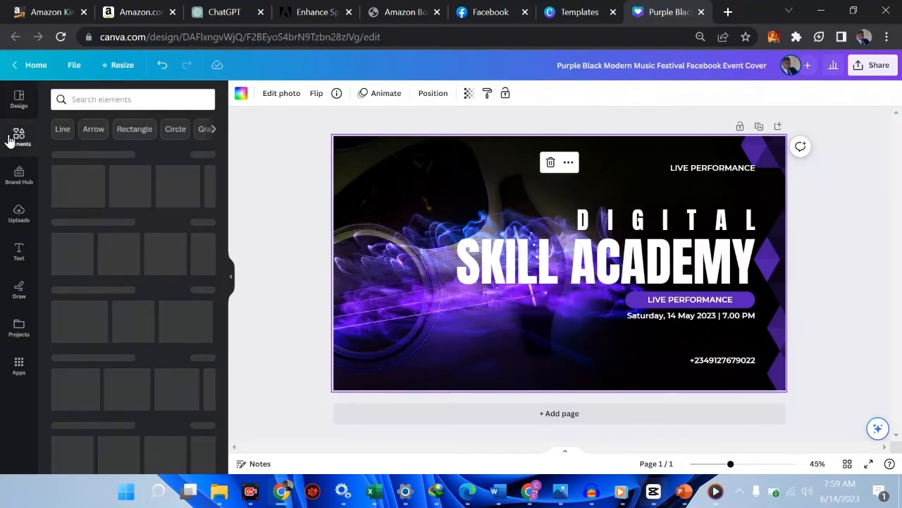
click(113, 99)
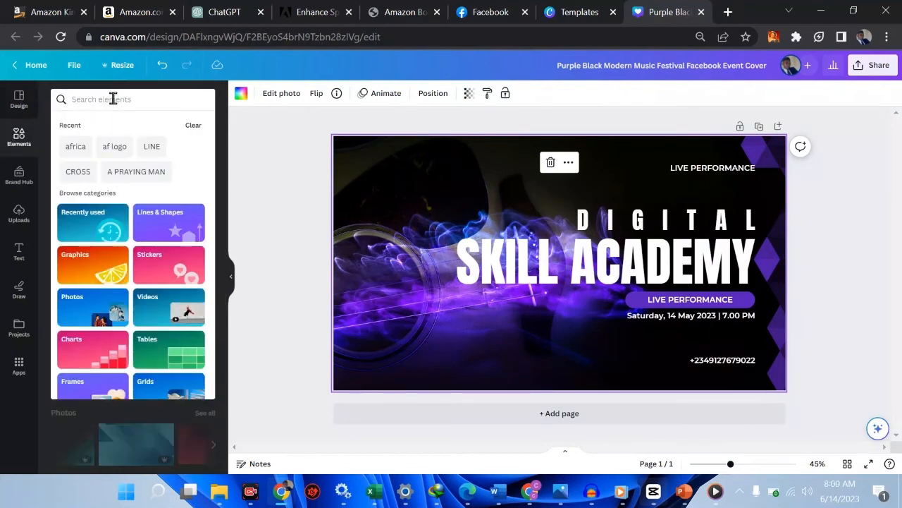
text(digital)
key(Return)
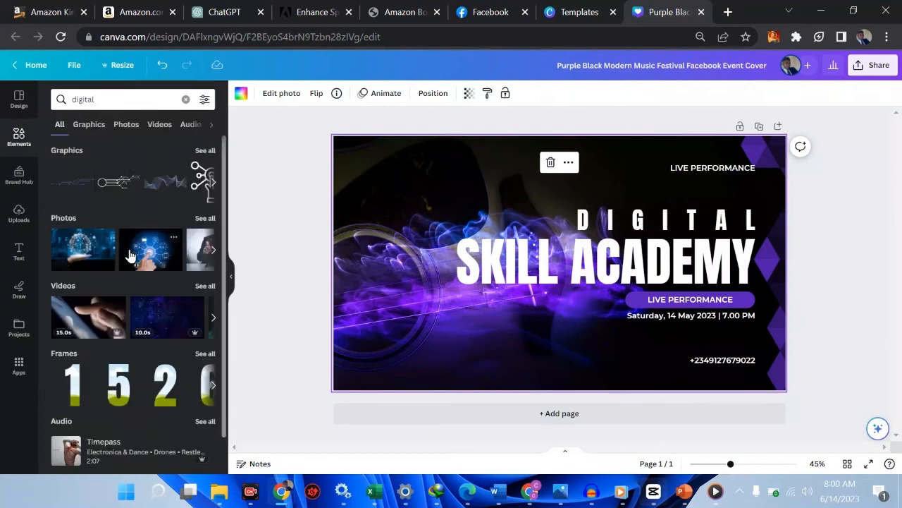
click(122, 126)
Step: Add the photo of a finger touching glowing blue icons and make it the cover's background
scroll(115, 191, down, 3)
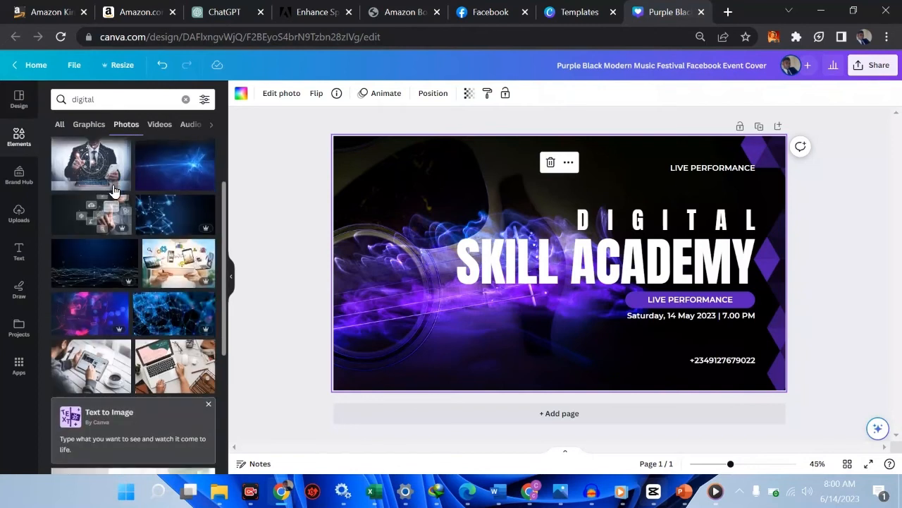
scroll(115, 191, down, 1)
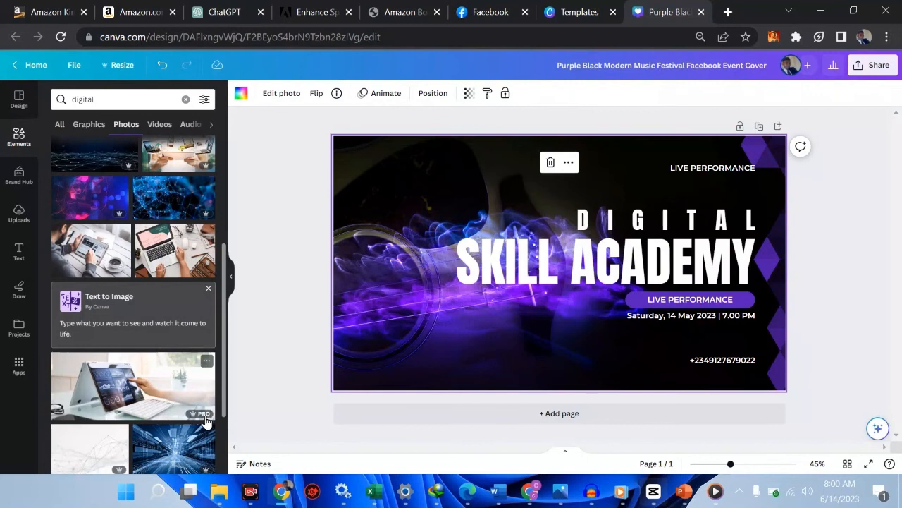
scroll(191, 406, down, 2)
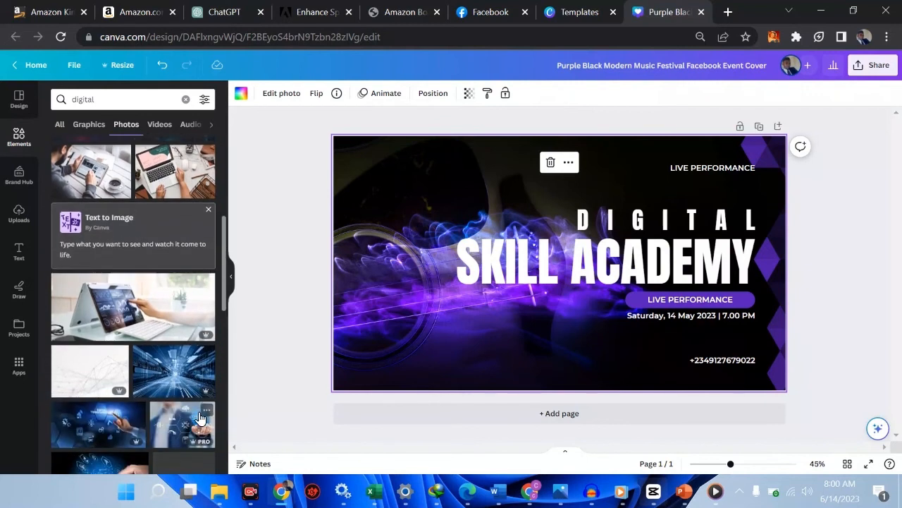
scroll(169, 372, down, 2)
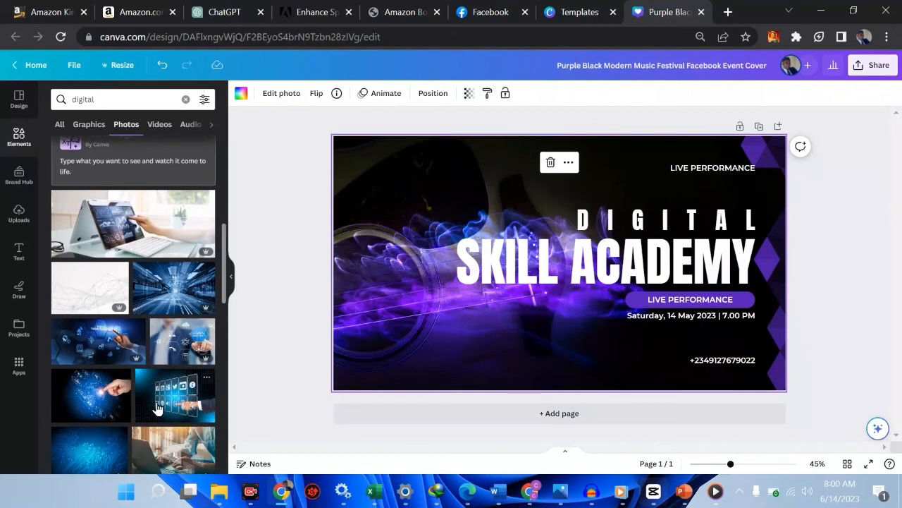
click(84, 403)
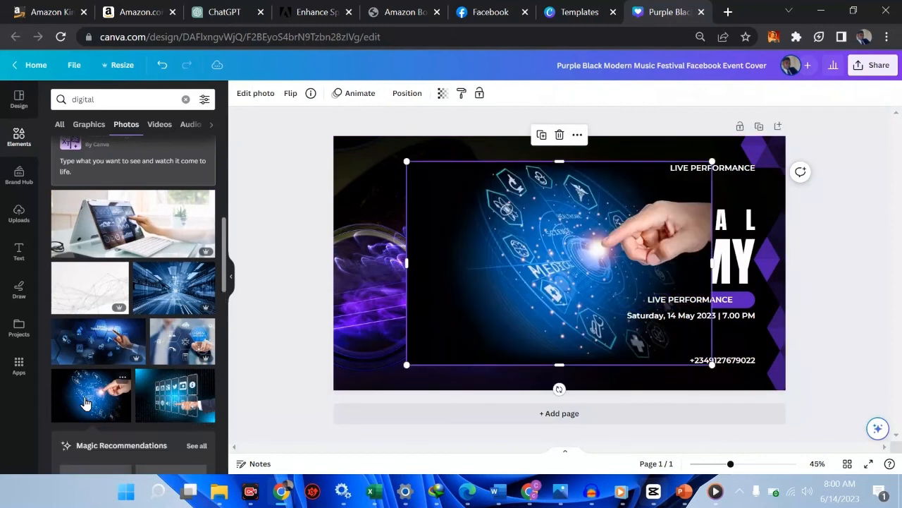
right_click(468, 254)
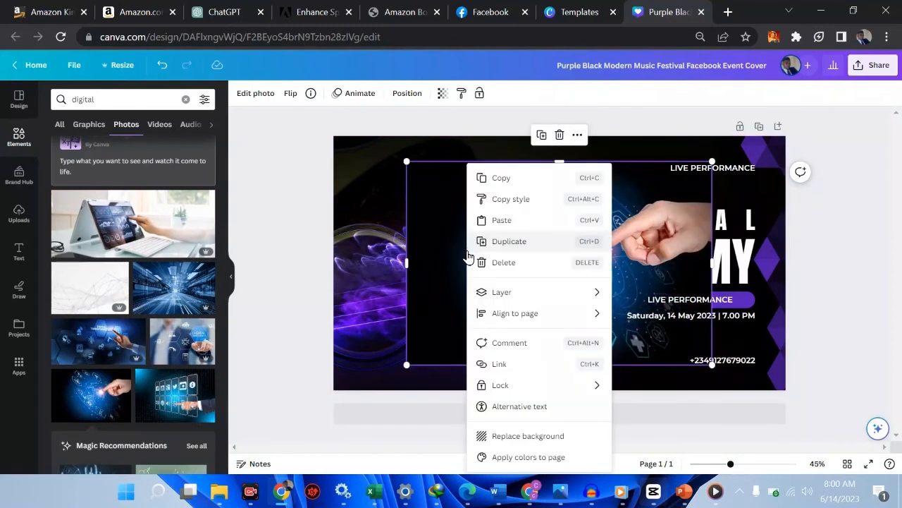
click(522, 436)
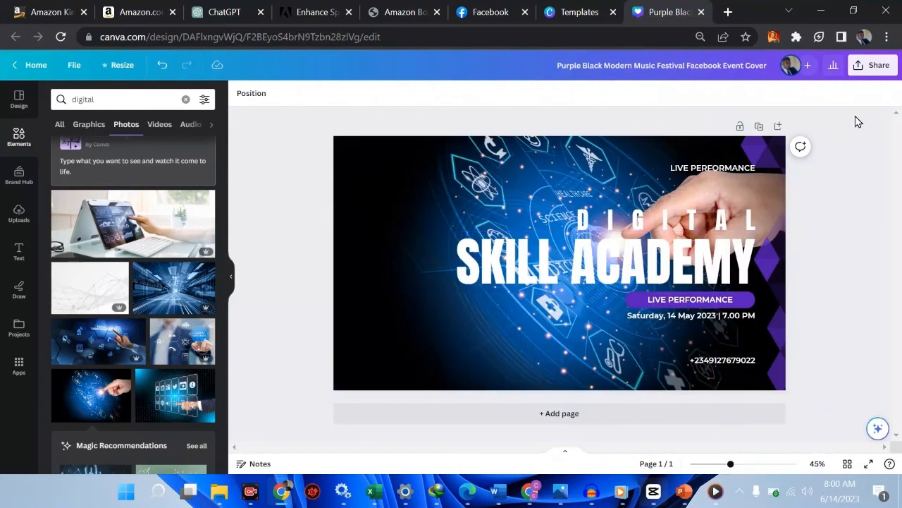
click(862, 65)
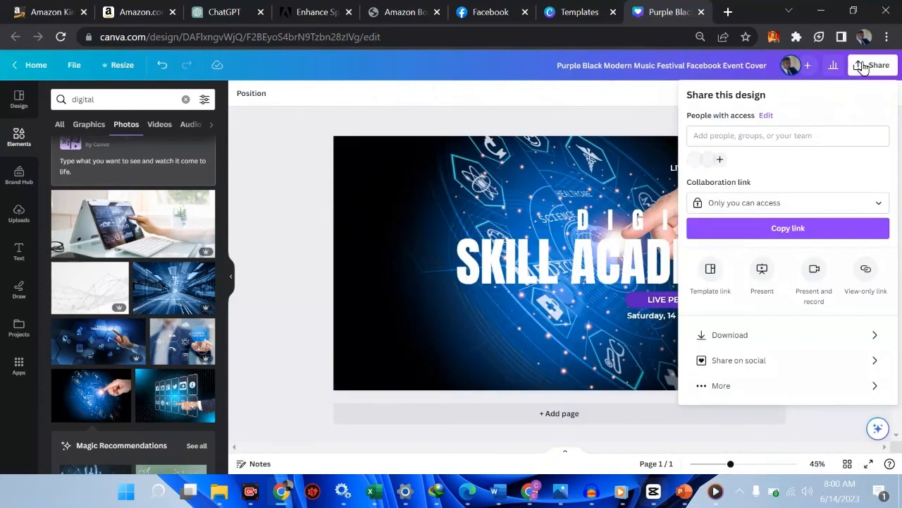
click(740, 334)
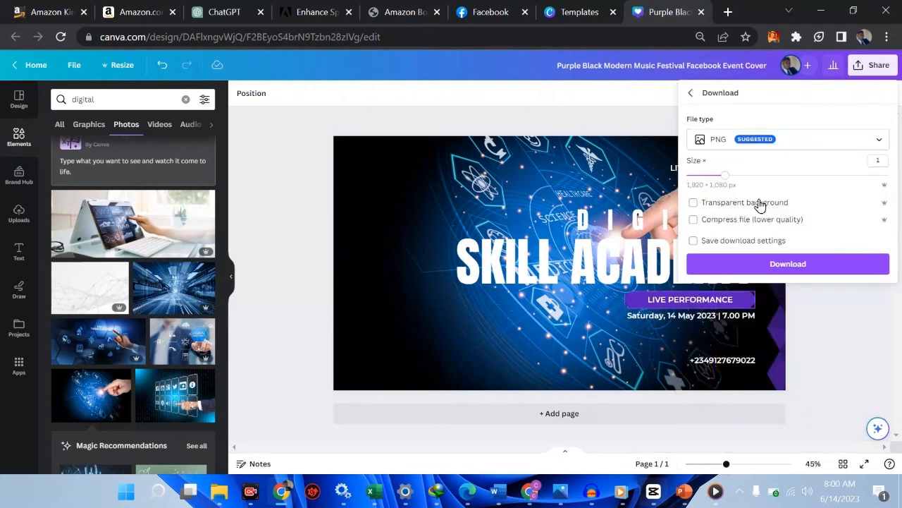
click(740, 141)
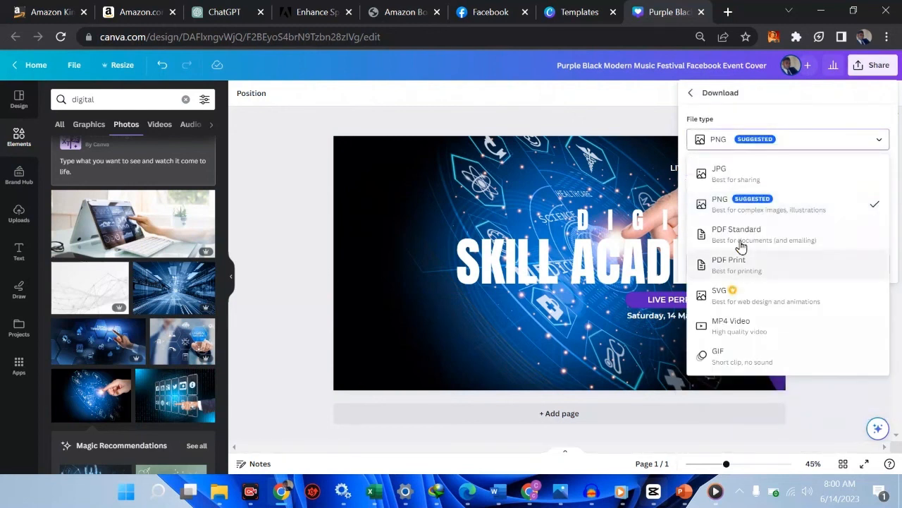
click(638, 127)
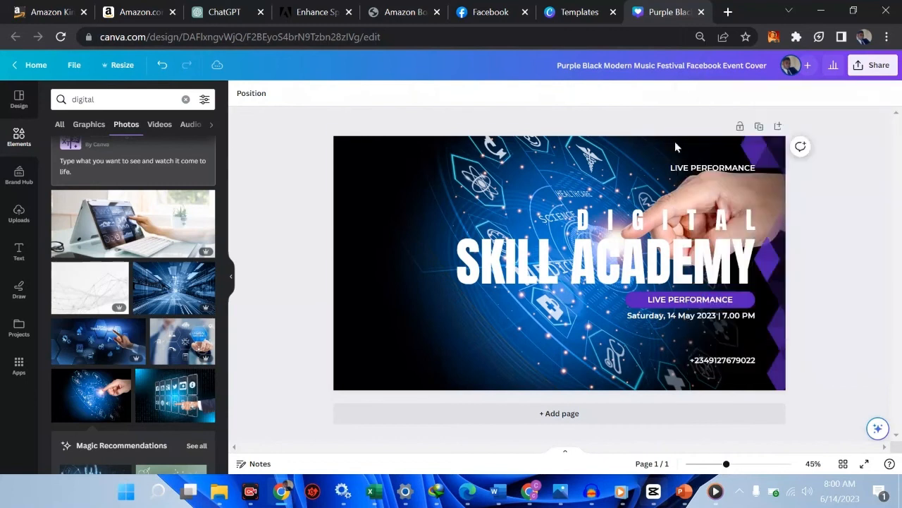
Step: Download the cover design as a PNG file
click(870, 65)
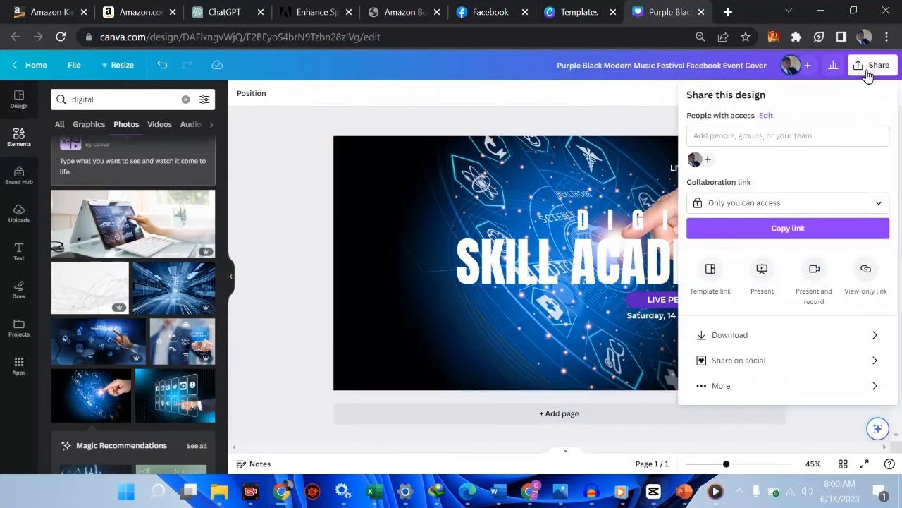
click(771, 335)
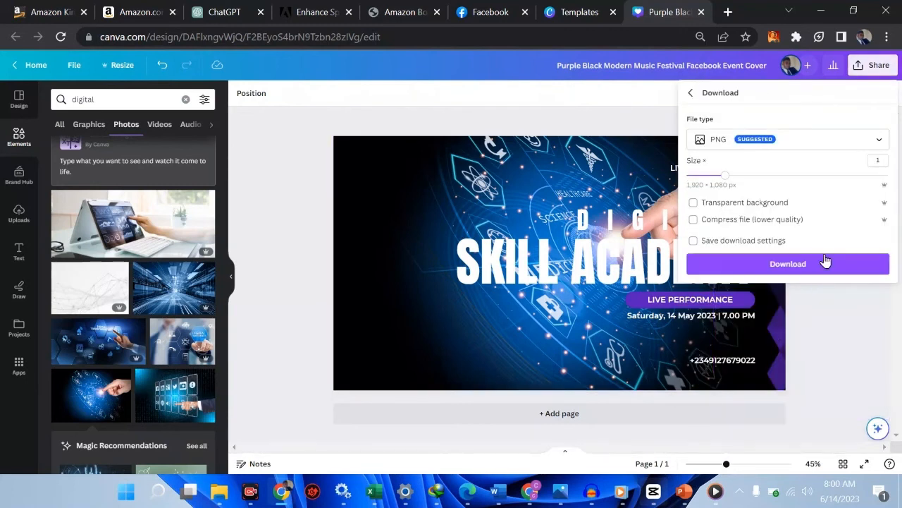
click(805, 266)
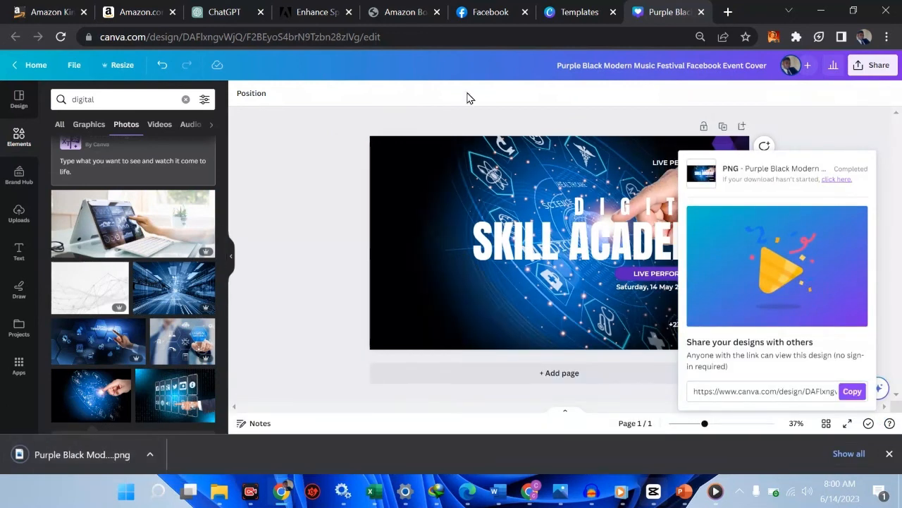
Step: On Facebook, upload the downloaded Purple Black Modern Music Festival Facebook Event Cover as the Learning Hub Page's cover photo and shift the image downward
click(498, 10)
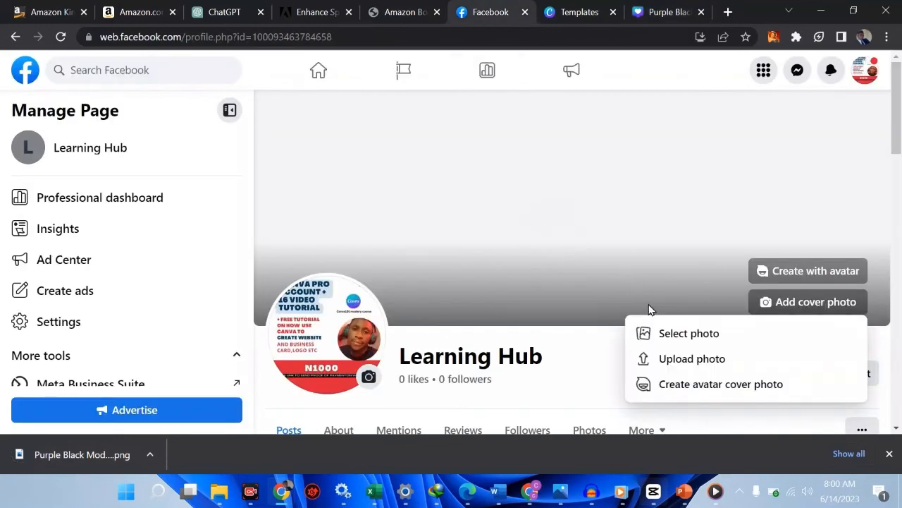
click(692, 359)
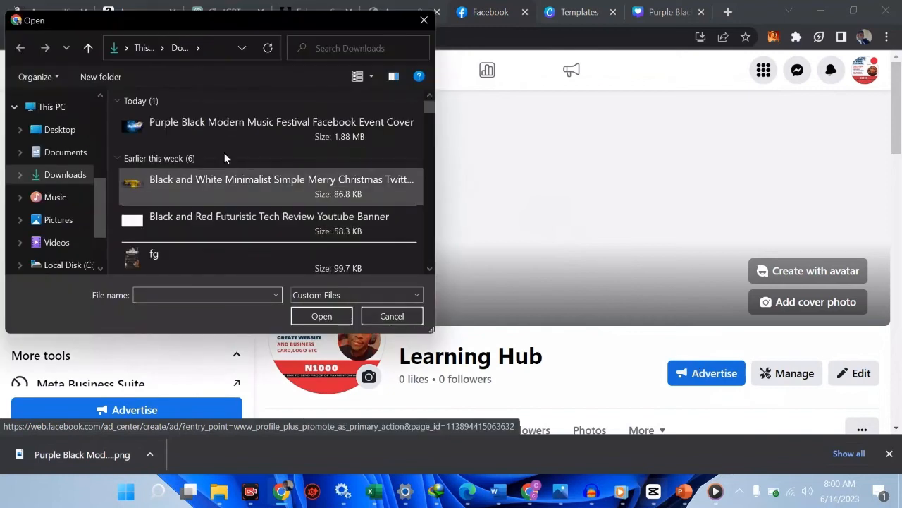
click(198, 133)
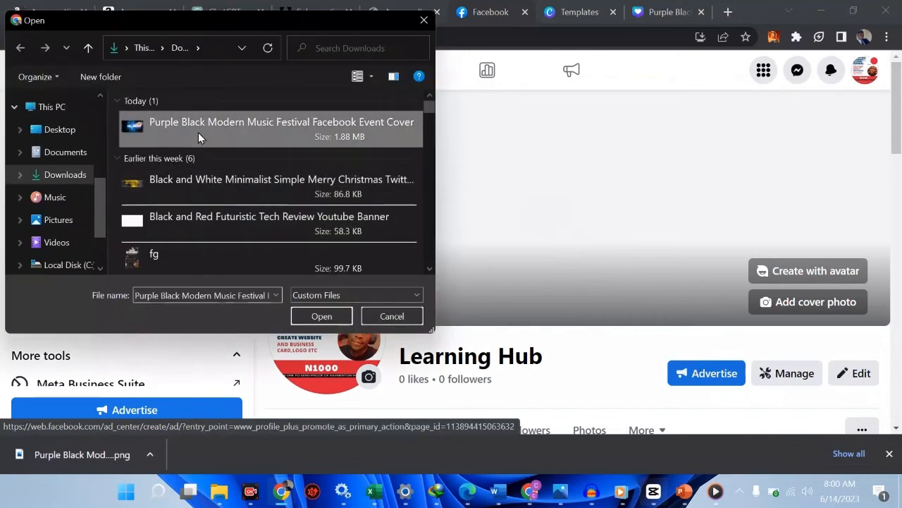
double_click(198, 132)
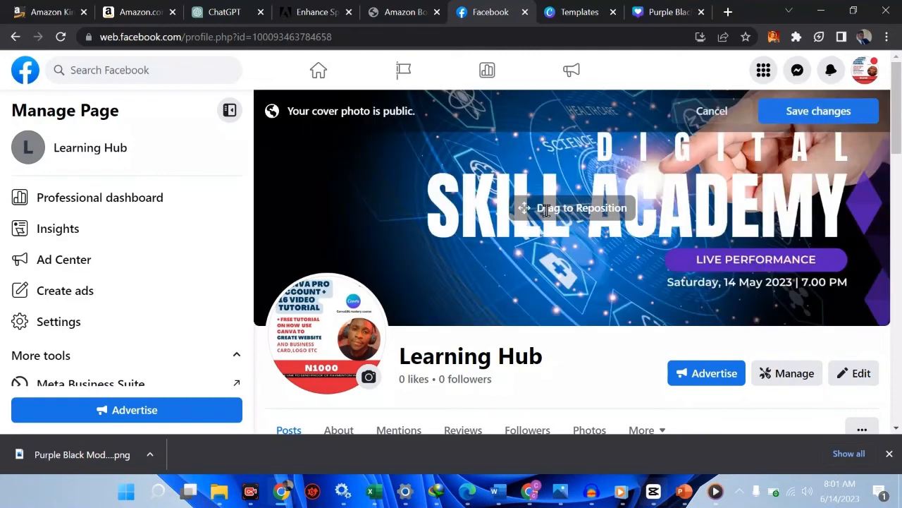
drag(627, 169, 422, 203)
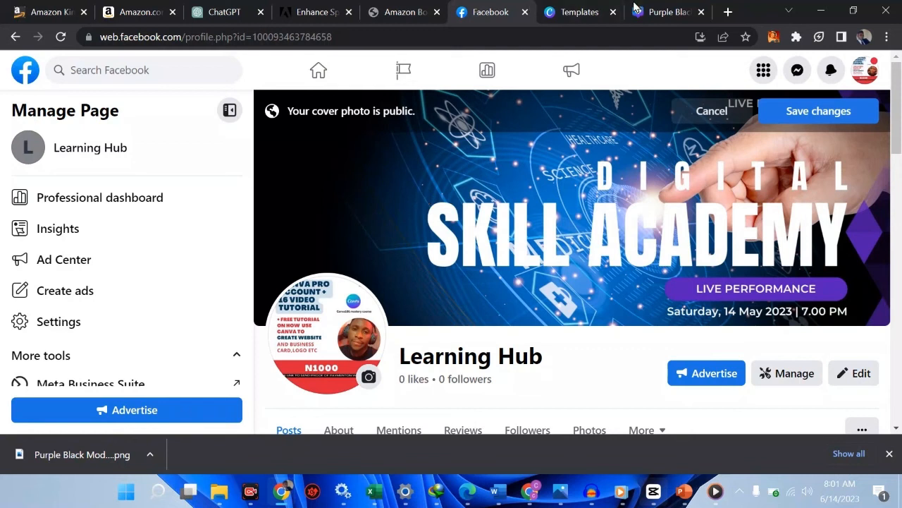
Step: Search Google in a new browser tab for "facebook cover size"
click(727, 12)
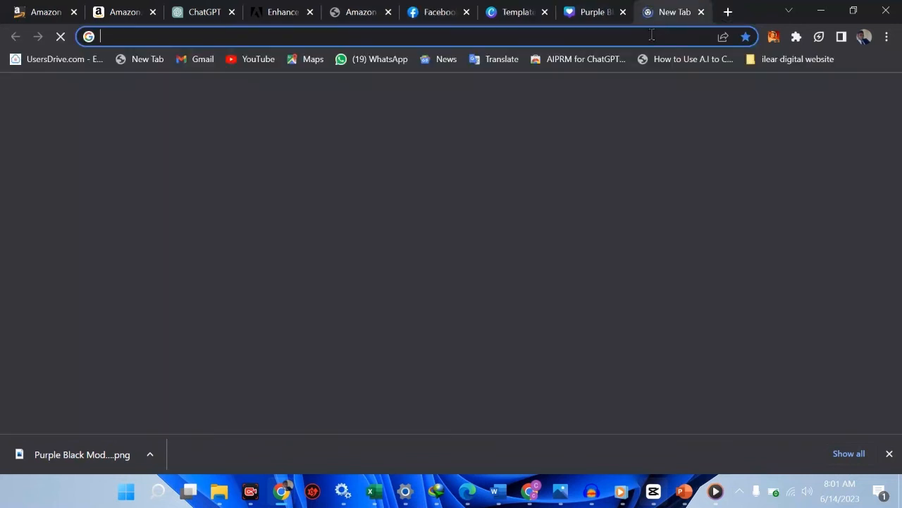
text(face)
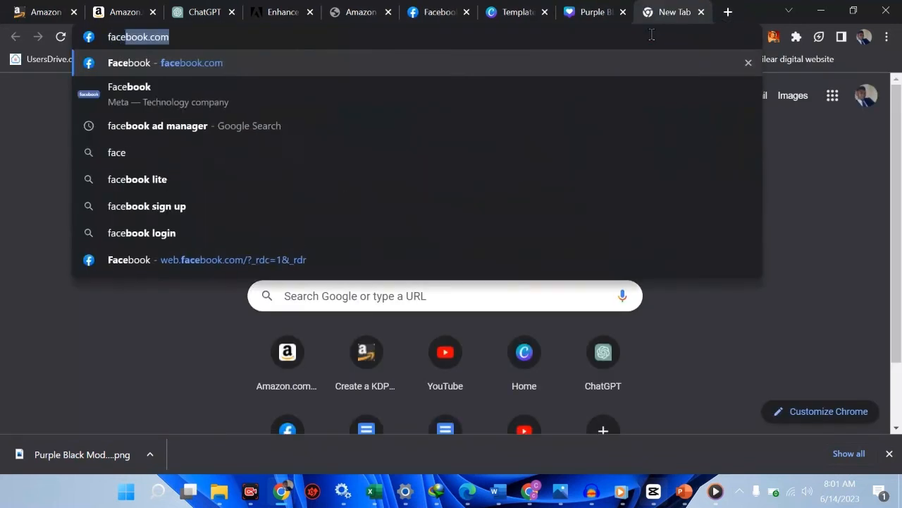
text(book cover)
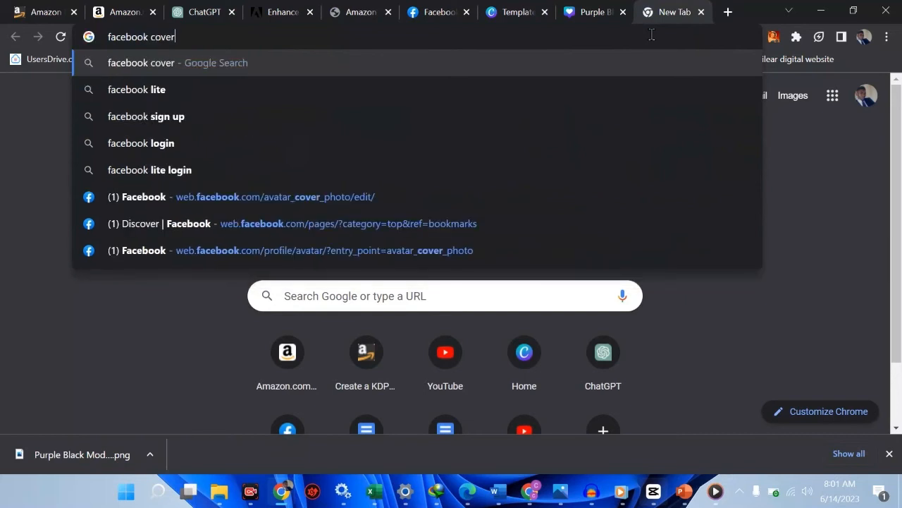
text( page si)
key(BackSpace)
key(BackSpace)
key(BackSpace)
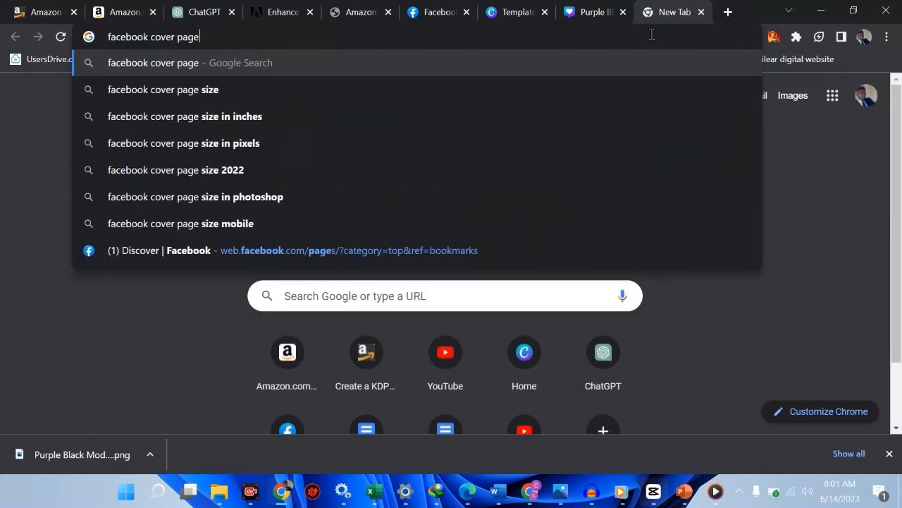
key(BackSpace)
key(BackSpace)
key(BackSpace)
key(BackSpace)
key(BackSpace)
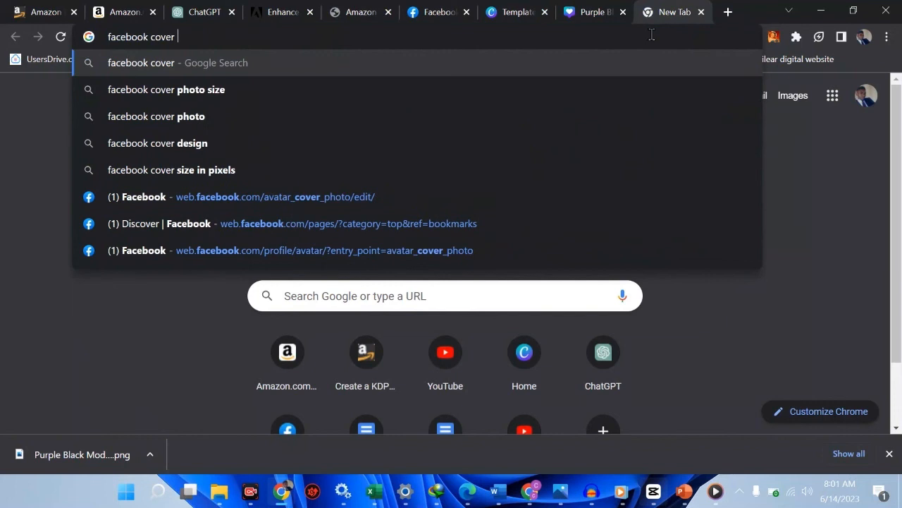
text(size)
key(Return)
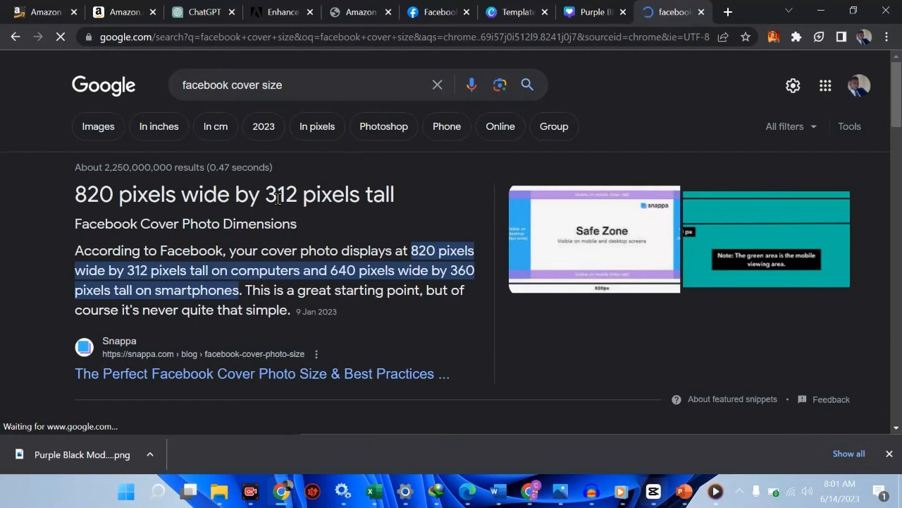
Step: Return to the Canva cover design and resize it to a custom size of 820 × 312 px
click(521, 10)
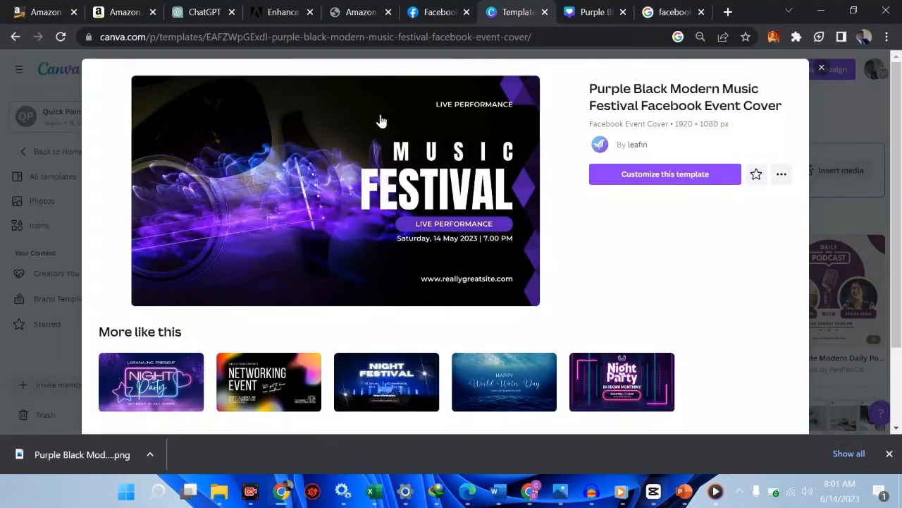
click(573, 10)
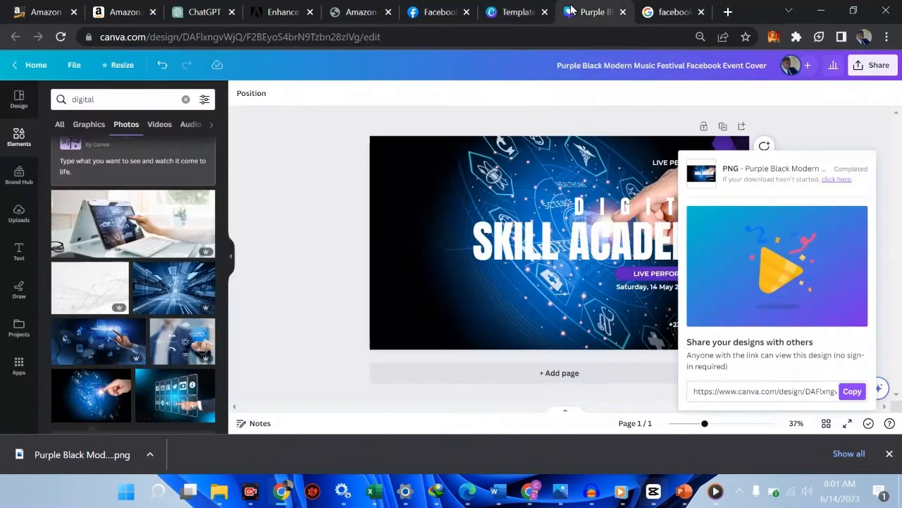
click(106, 65)
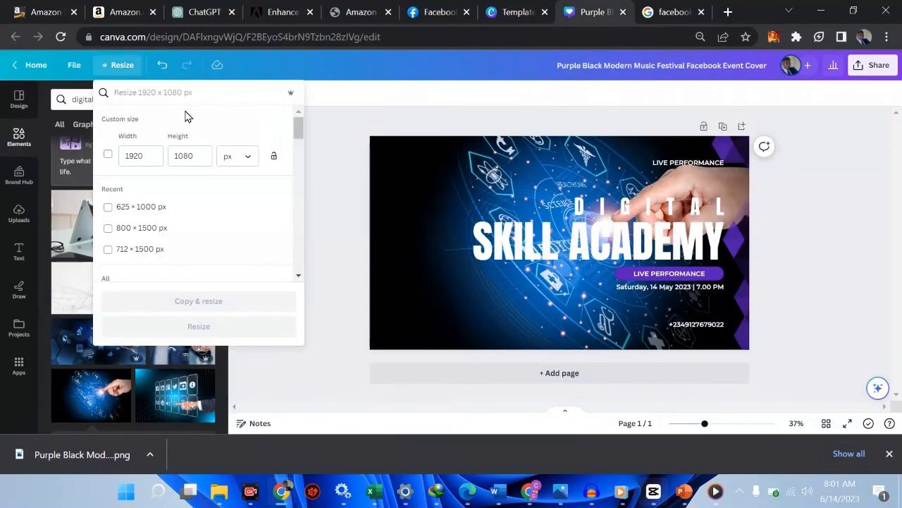
click(152, 155)
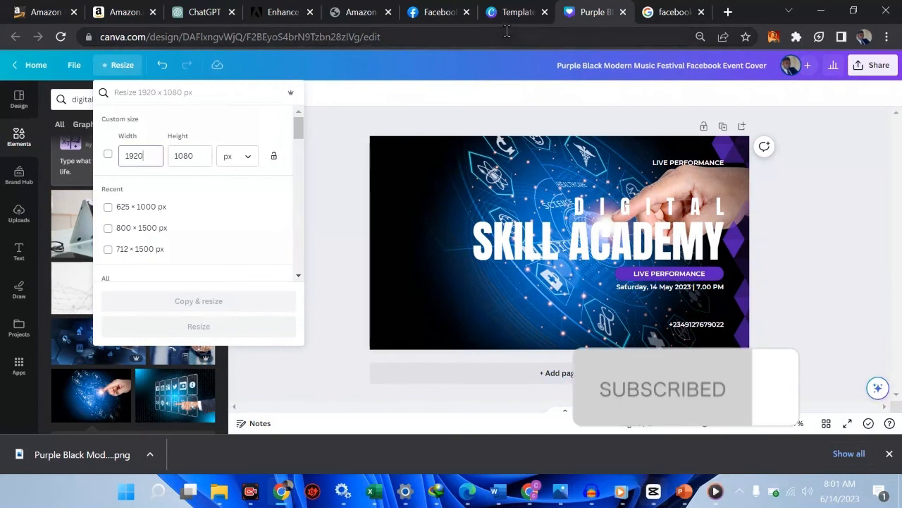
click(686, 8)
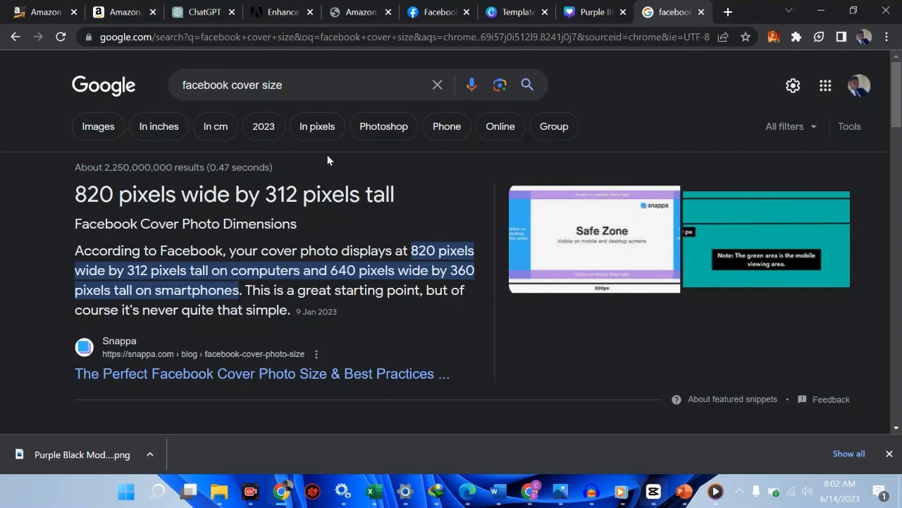
click(583, 15)
key(BackSpace)
key(BackSpace)
key(BackSpace)
key(BackSpace)
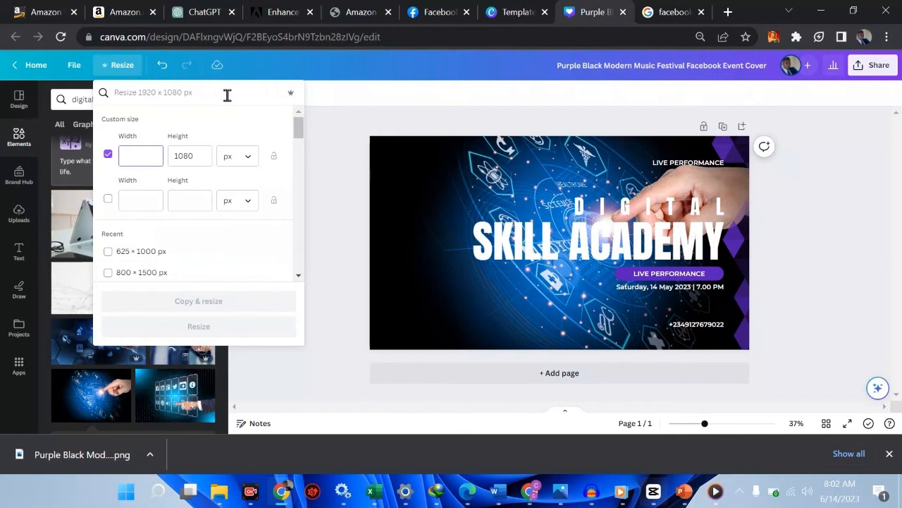
text(820)
key(Tab)
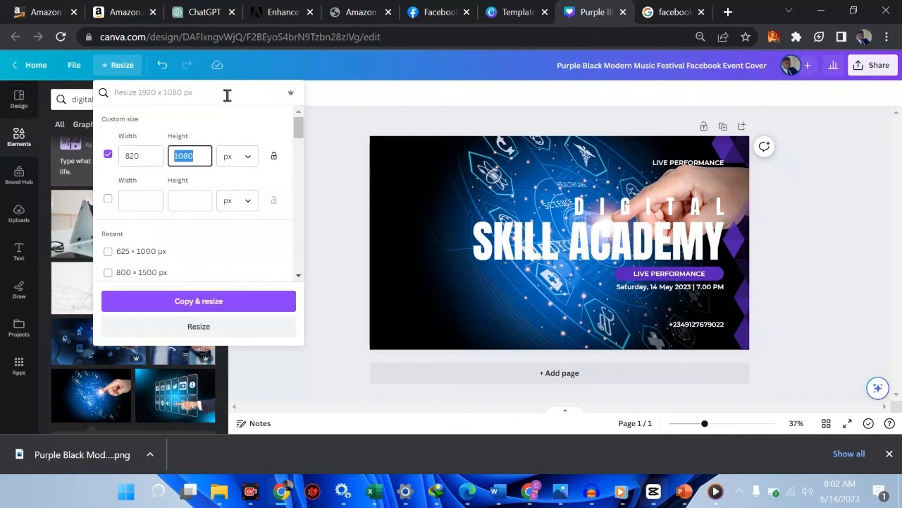
text(312)
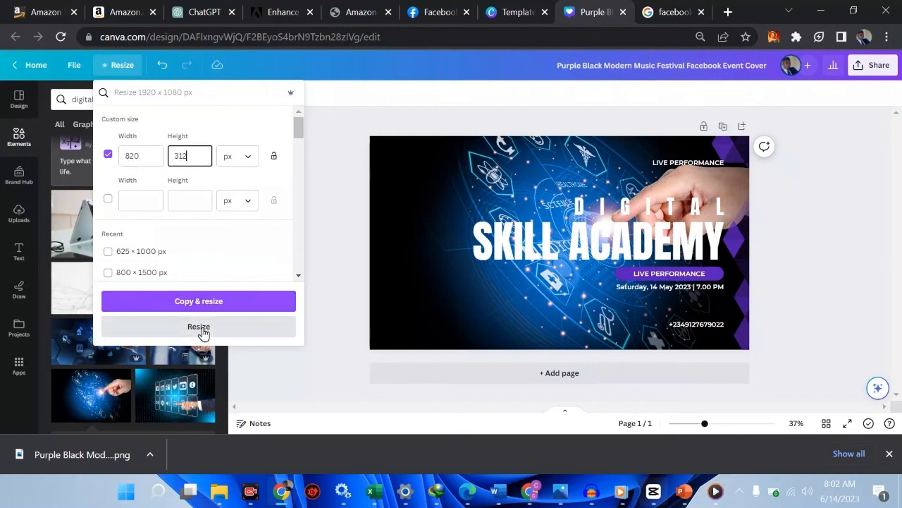
click(201, 328)
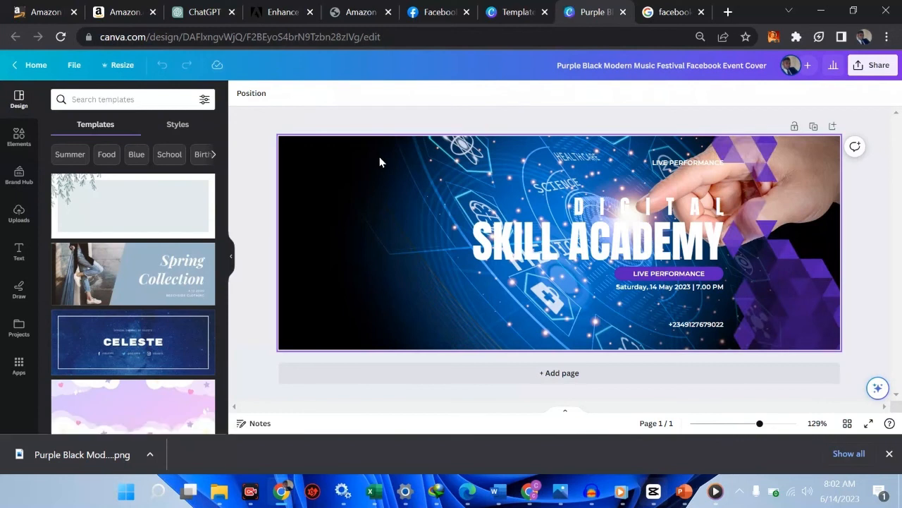
Step: Apply the Background text effect to the DIGITAL heading on the cover
click(610, 208)
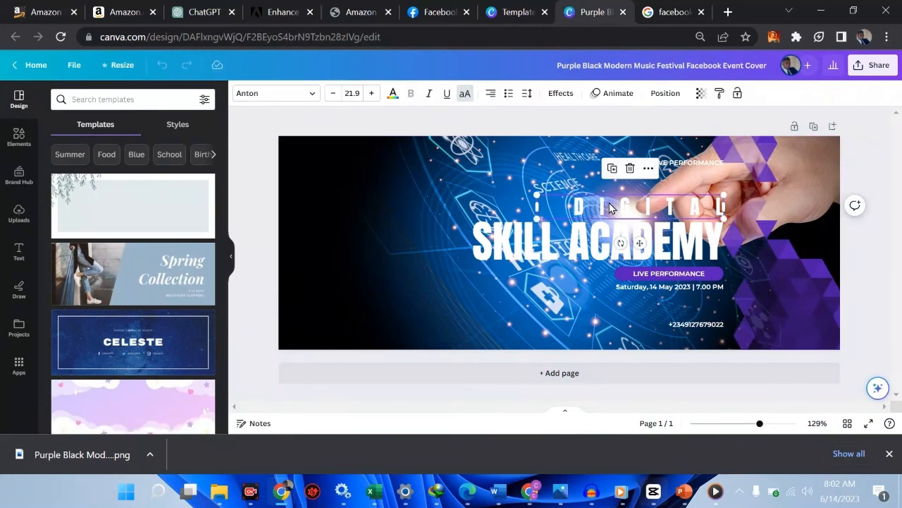
click(561, 96)
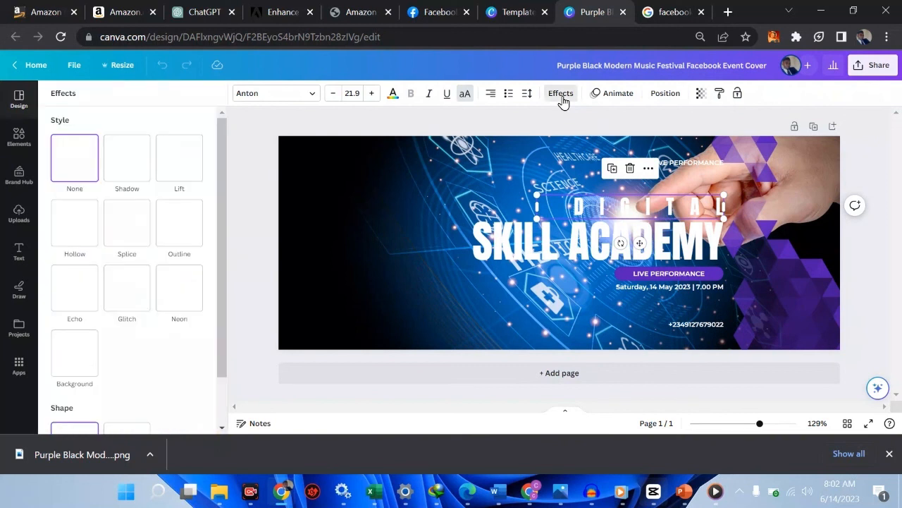
click(87, 361)
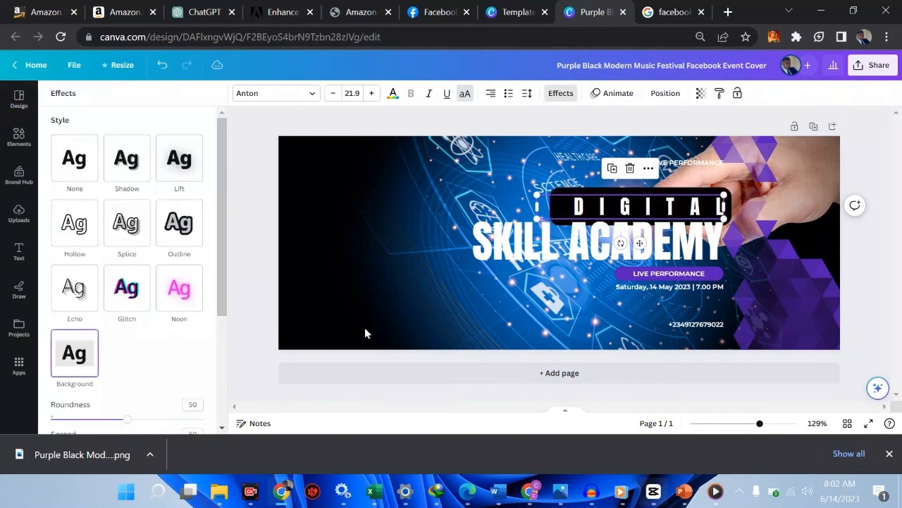
Step: Shift the cover's text block and purple shapes toward the right edge and delete the LIVE PERFORMANCE line above the DIGITAL heading
click(566, 255)
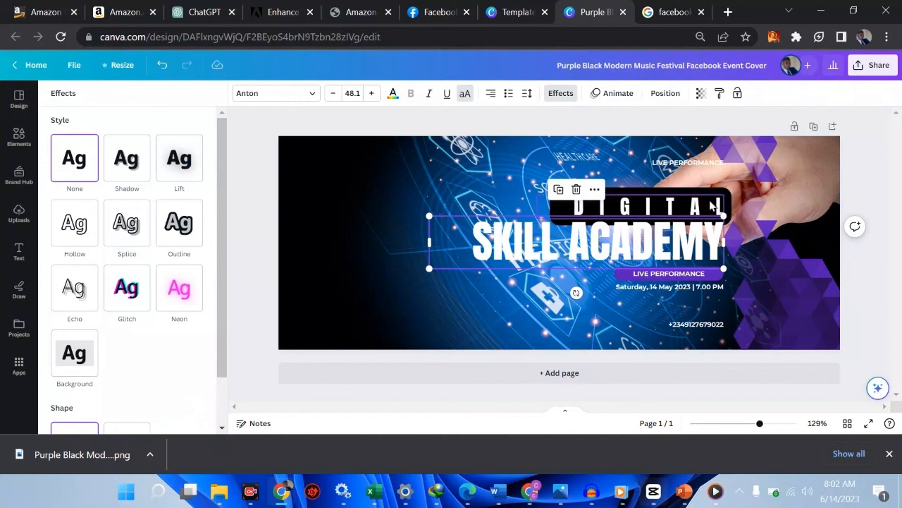
click(689, 326)
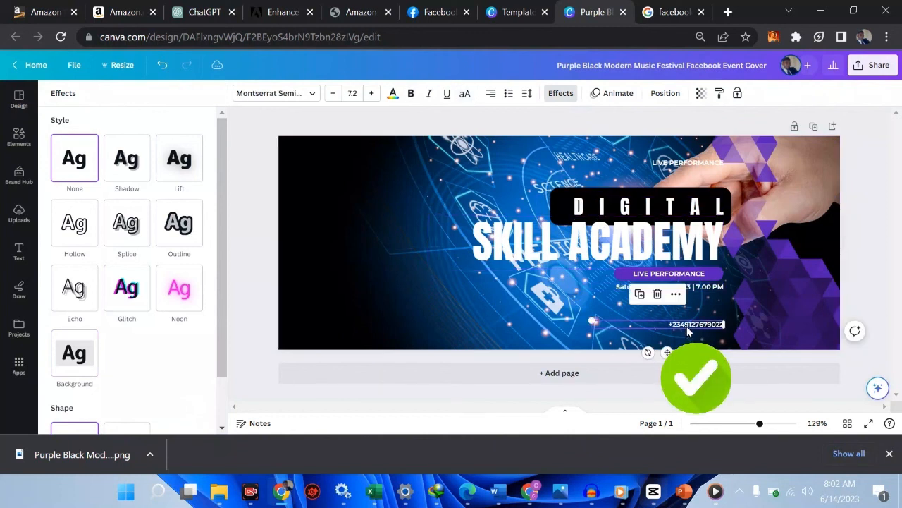
drag(677, 316, 733, 328)
drag(668, 229, 756, 219)
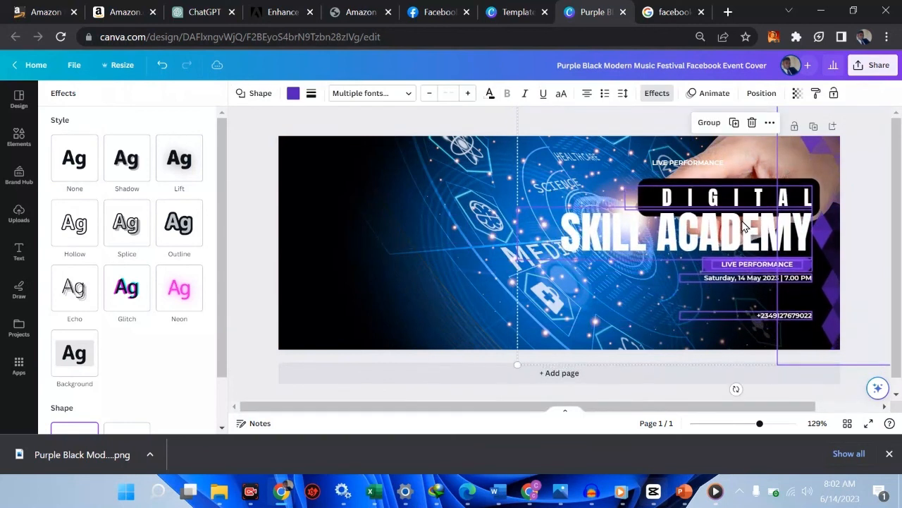
click(689, 165)
key(Delete)
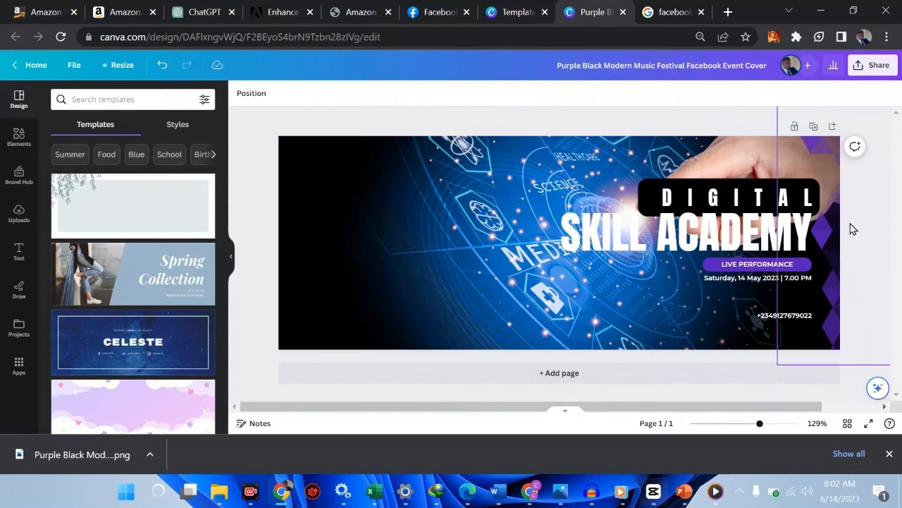
Step: Download the resized 820 × 312 px cover as a PNG file
click(876, 69)
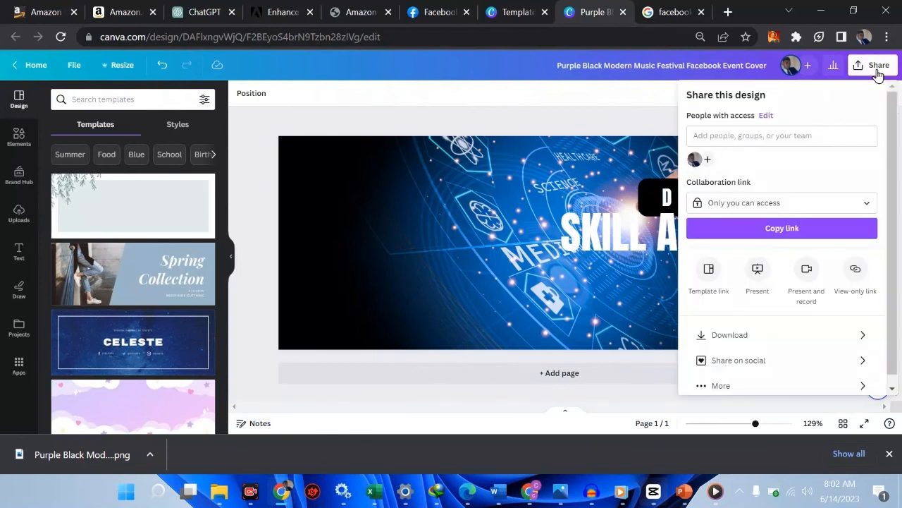
click(738, 333)
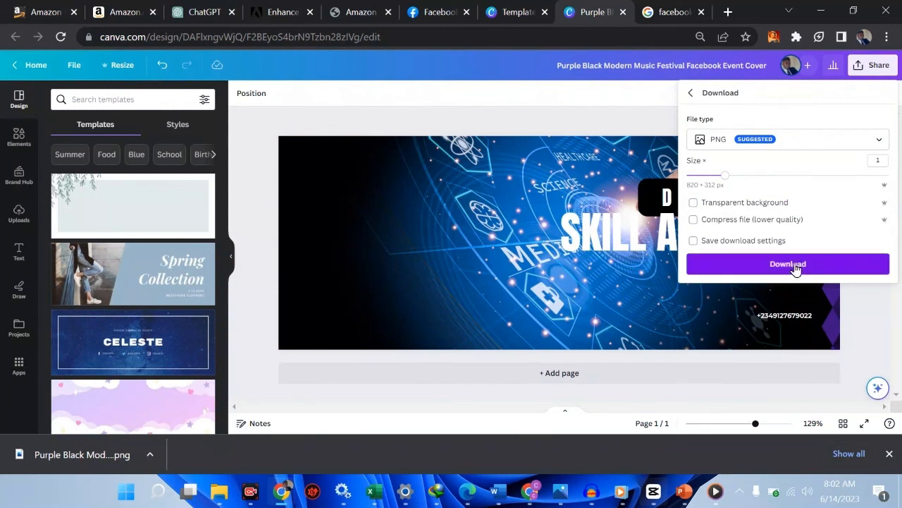
click(796, 266)
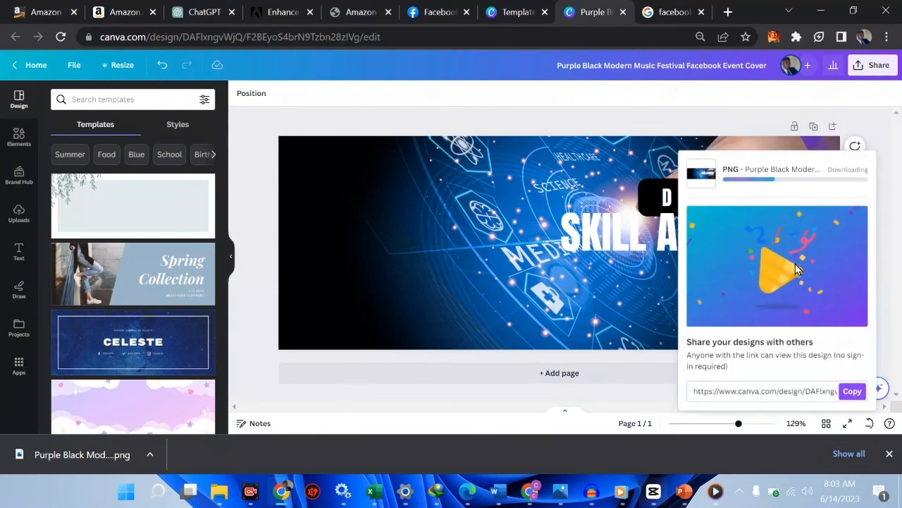
Step: On Facebook, discard the Learning Hub Page's pending cover photo, then upload the newly downloaded 346 KB event cover and save it
click(440, 12)
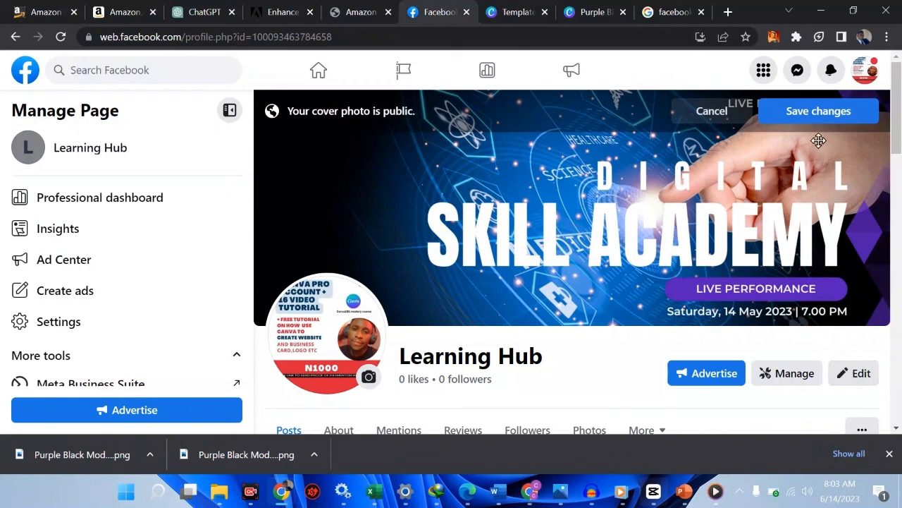
click(718, 122)
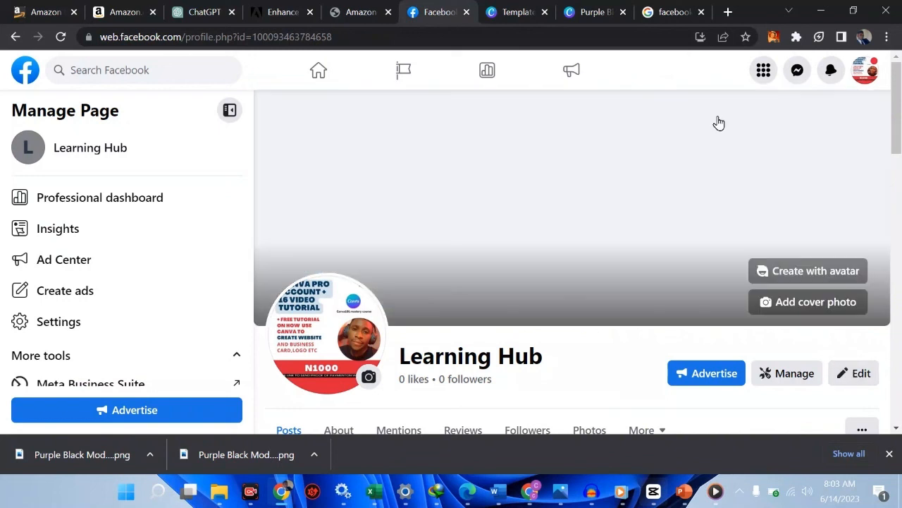
click(800, 304)
click(721, 359)
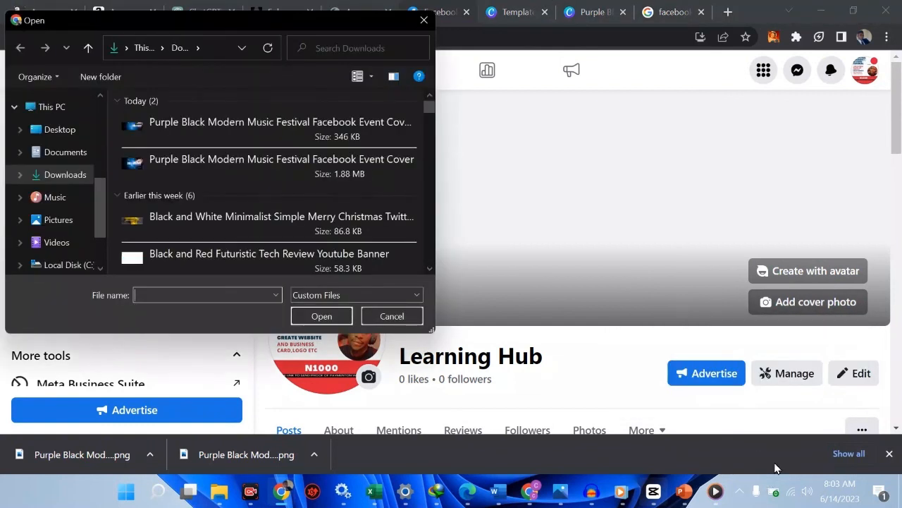
click(244, 125)
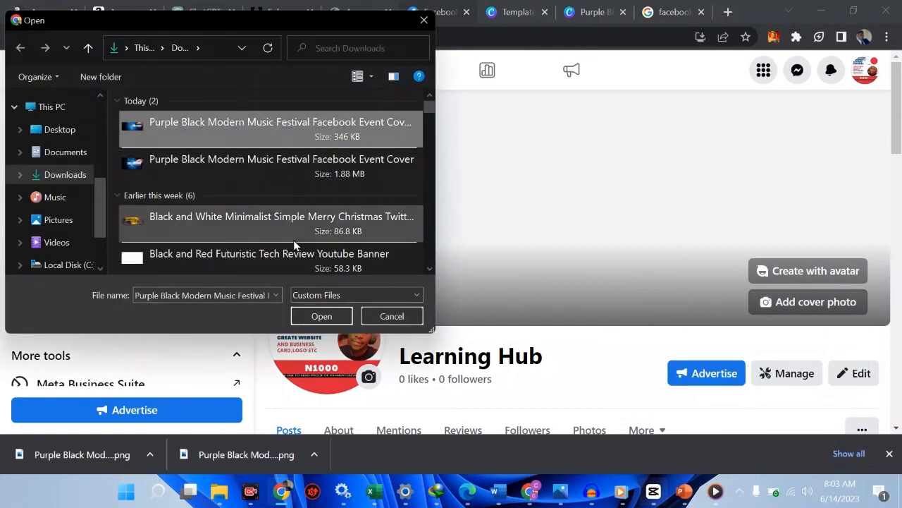
click(321, 316)
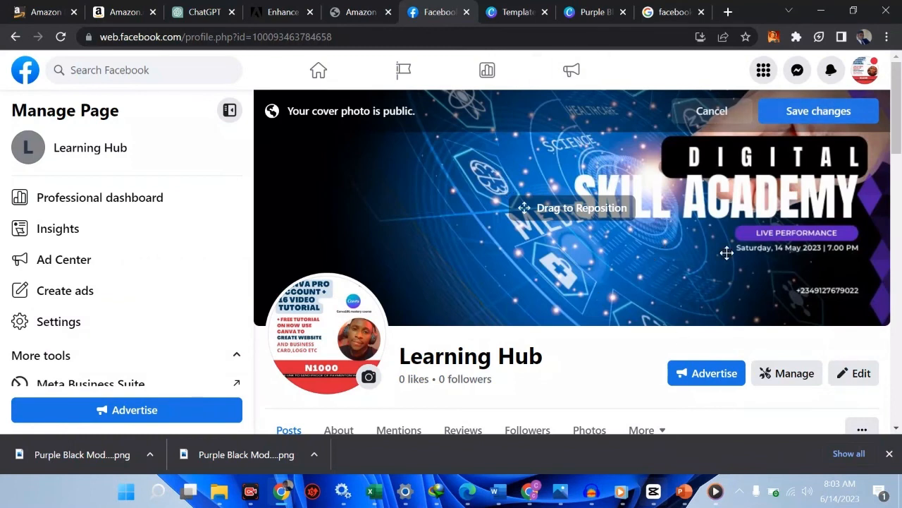
click(789, 114)
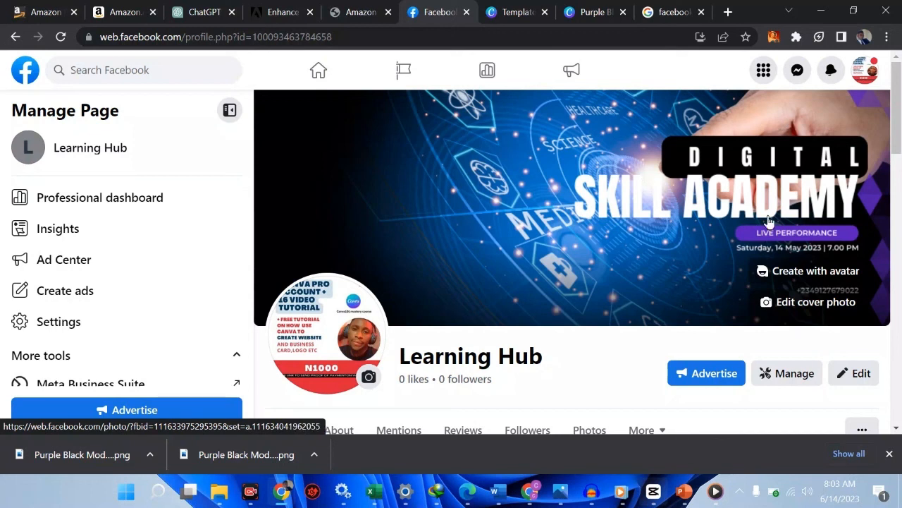
Step: Start customizing an action button from the Learning Hub Page's health suggestions
scroll(534, 234, down, 1)
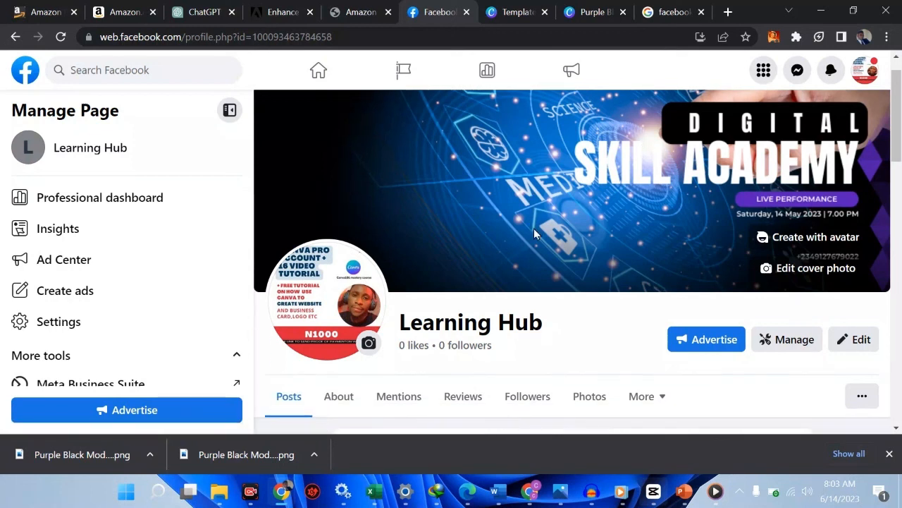
scroll(670, 243, down, 4)
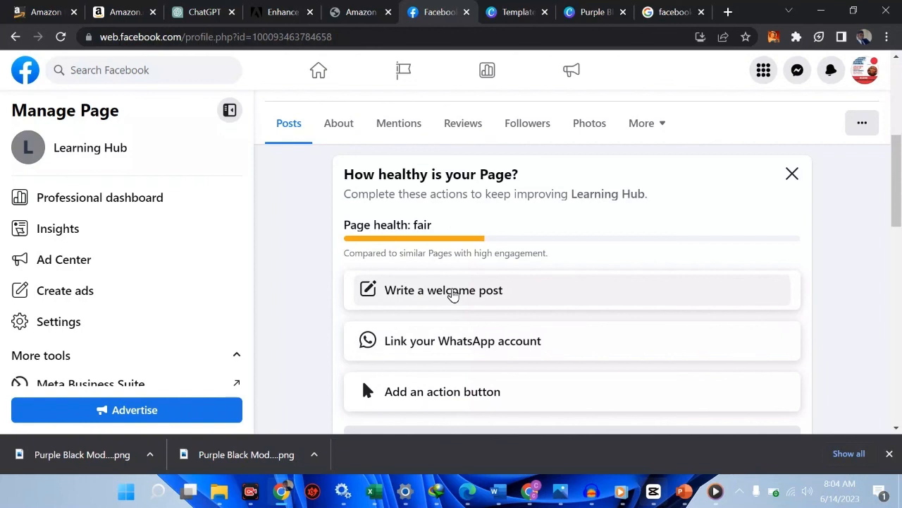
scroll(453, 295, down, 2)
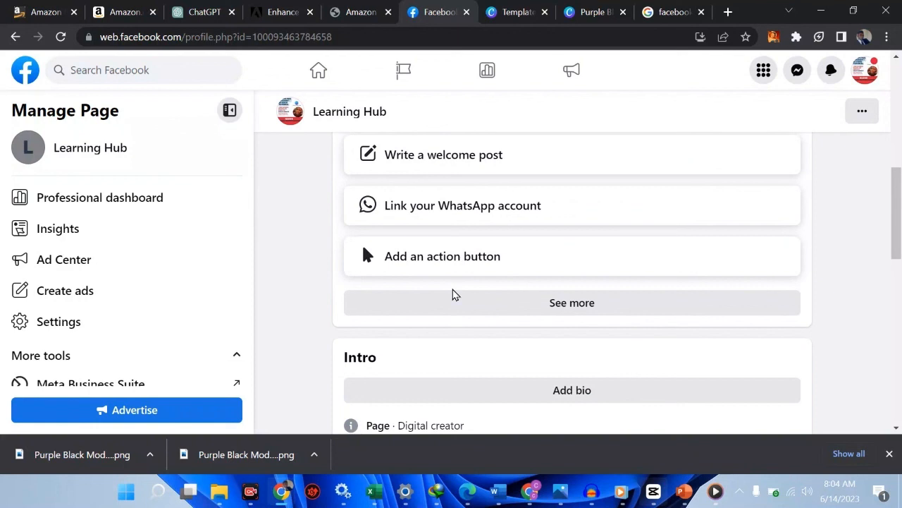
scroll(453, 295, up, 1)
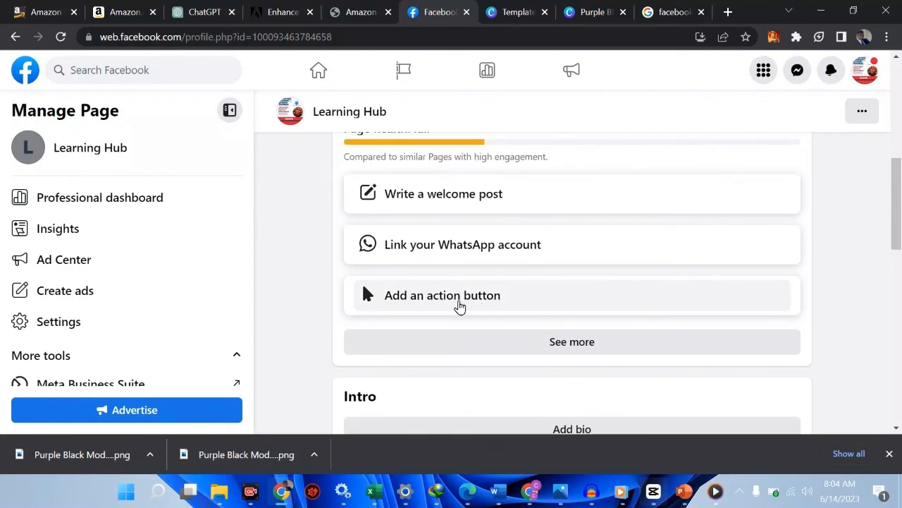
click(459, 305)
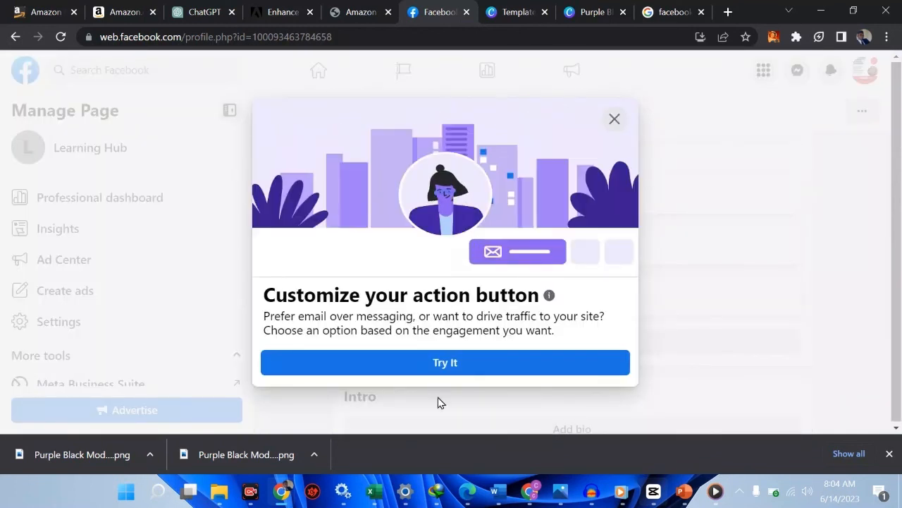
click(439, 367)
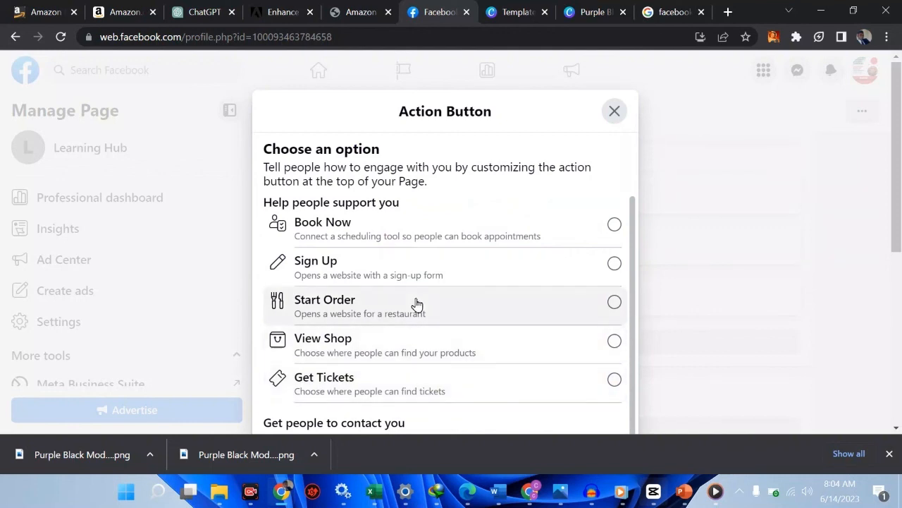
Step: Choose Send WhatsApp Message as the Page's action button and proceed to the WhatsApp account connection
scroll(413, 306, down, 3)
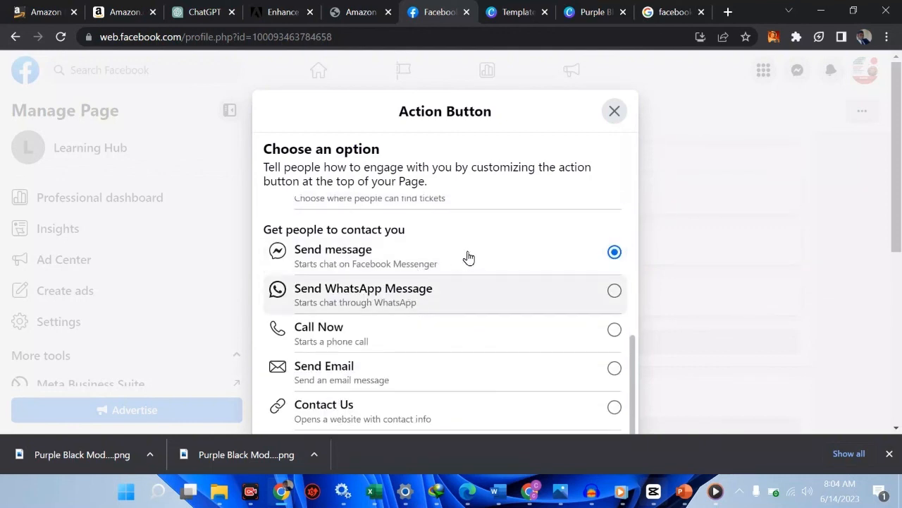
click(390, 307)
scroll(403, 298, up, 3)
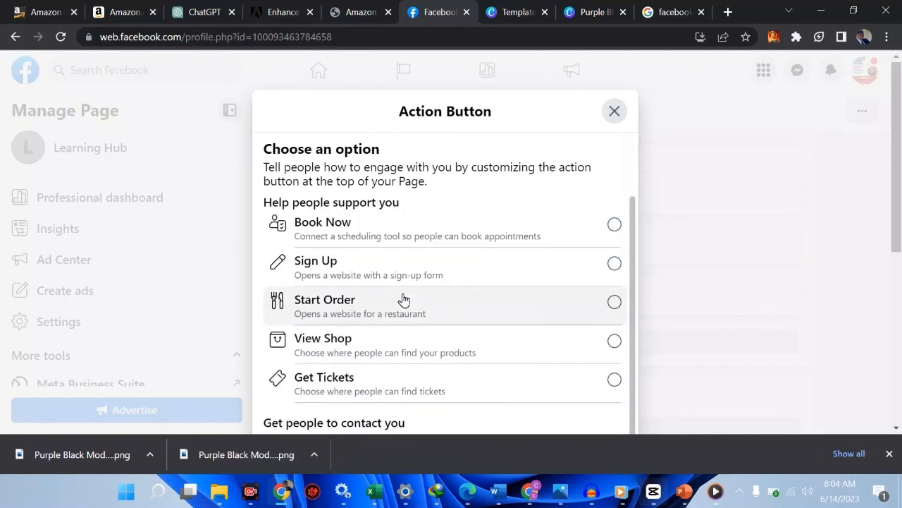
scroll(403, 299, down, 3)
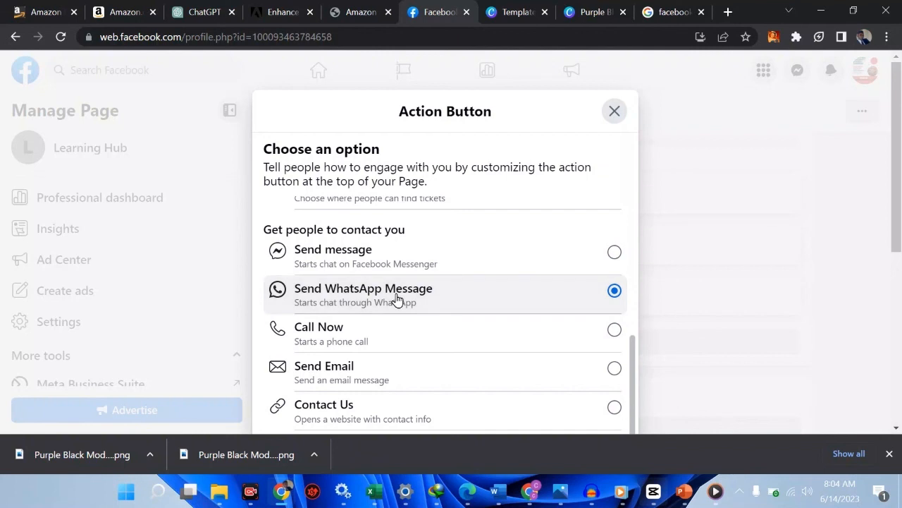
click(397, 300)
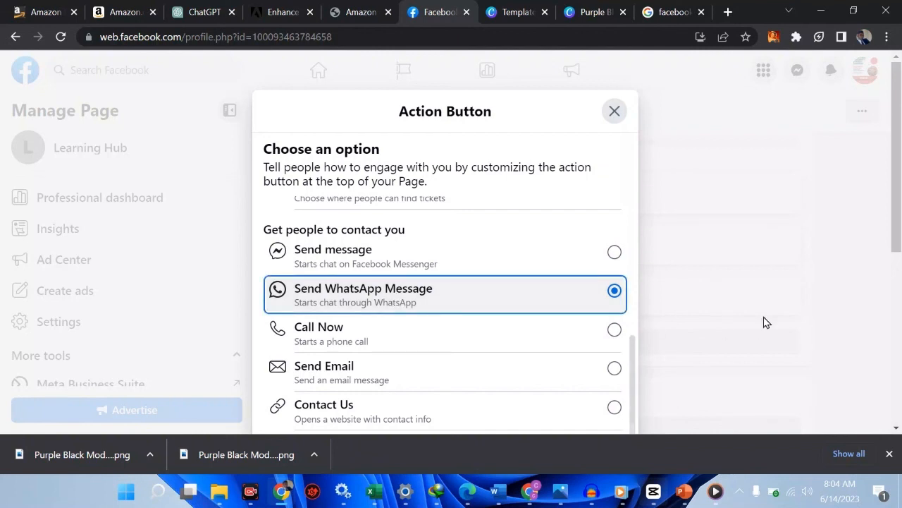
scroll(767, 322, down, 5)
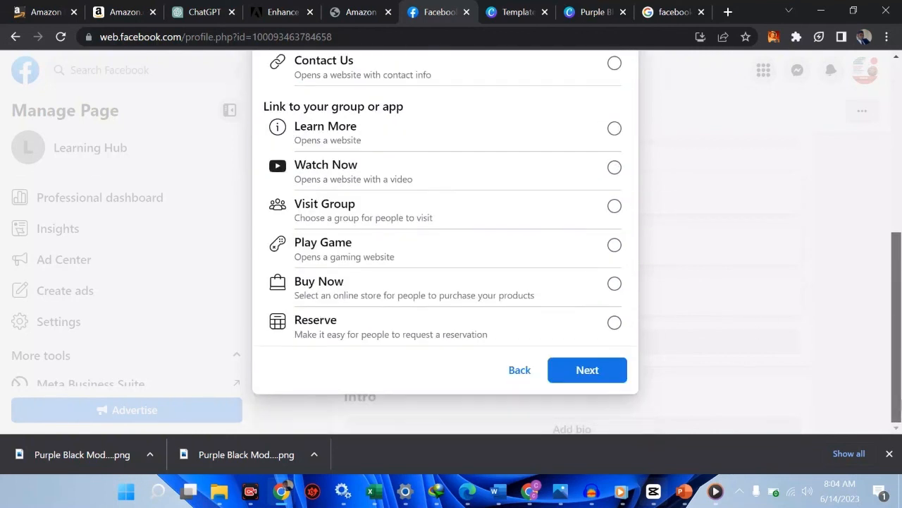
mouse_move(898, 316)
mouse_down()
mouse_move(898, 303)
mouse_move(899, 321)
mouse_up()
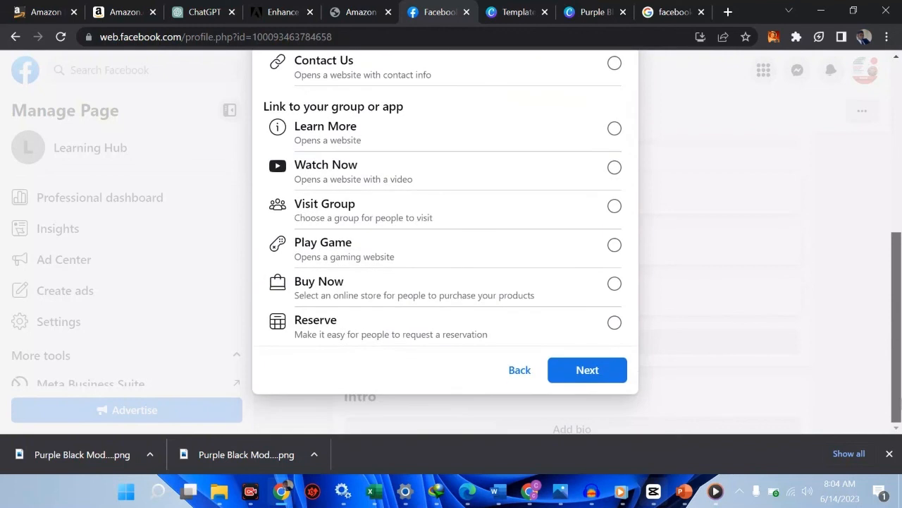
click(587, 370)
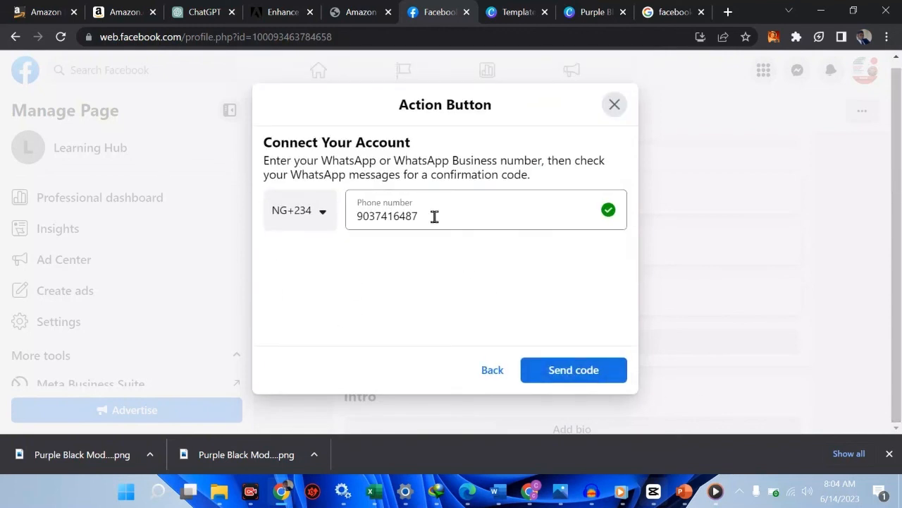
Step: Clear the prefilled WhatsApp phone number, begin entering a different one, and close the action button setup without sending a code
click(434, 216)
key(BackSpace)
key(BackSpace)
key(BackSpace)
key(BackSpace)
key(BackSpace)
key(BackSpace)
key(BackSpace)
key(BackSpace)
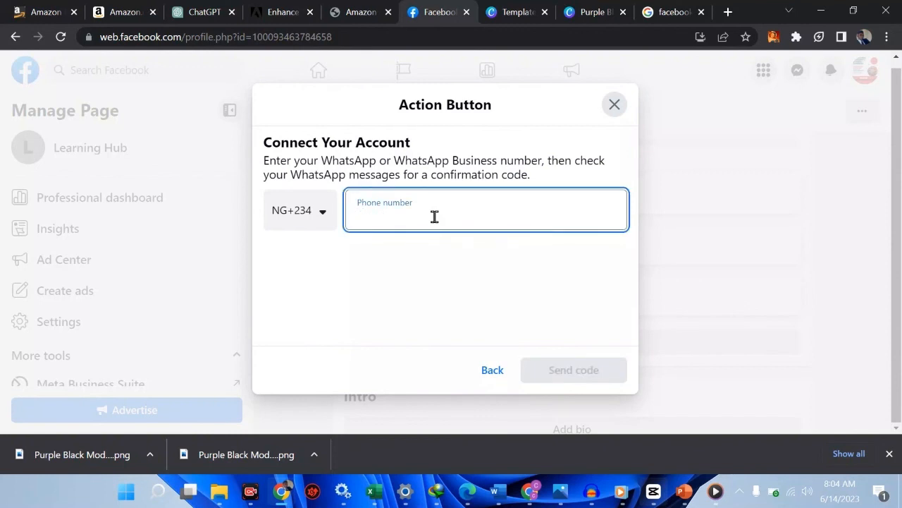
text(91)
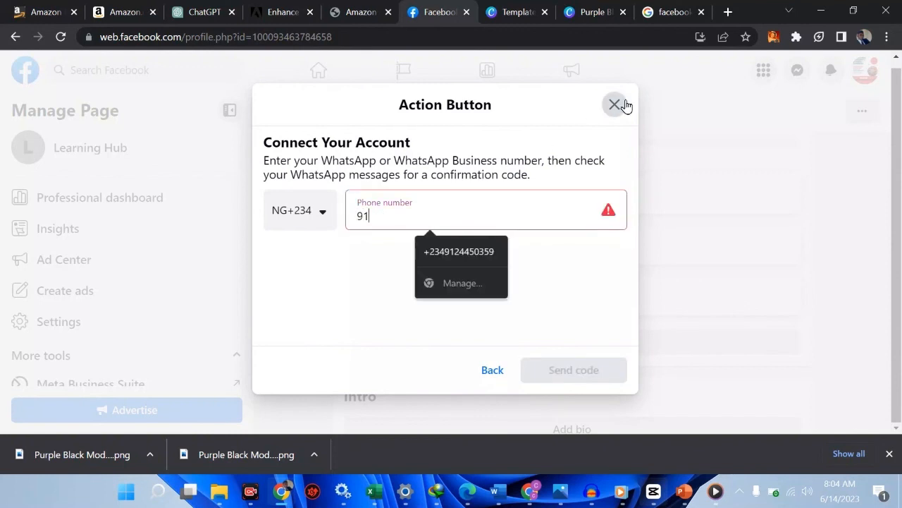
click(623, 107)
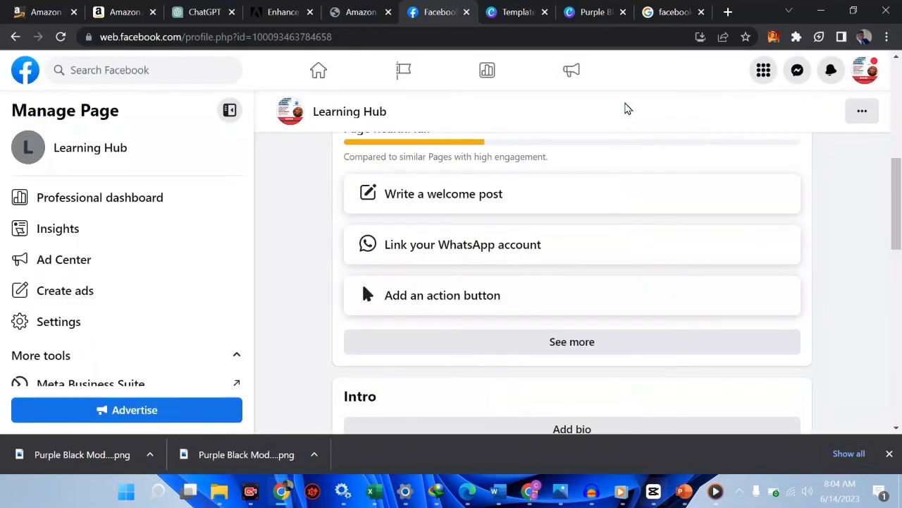
Step: Reopen the Page's action button setup, review the support and contact options, and close it without choosing one
double_click(533, 288)
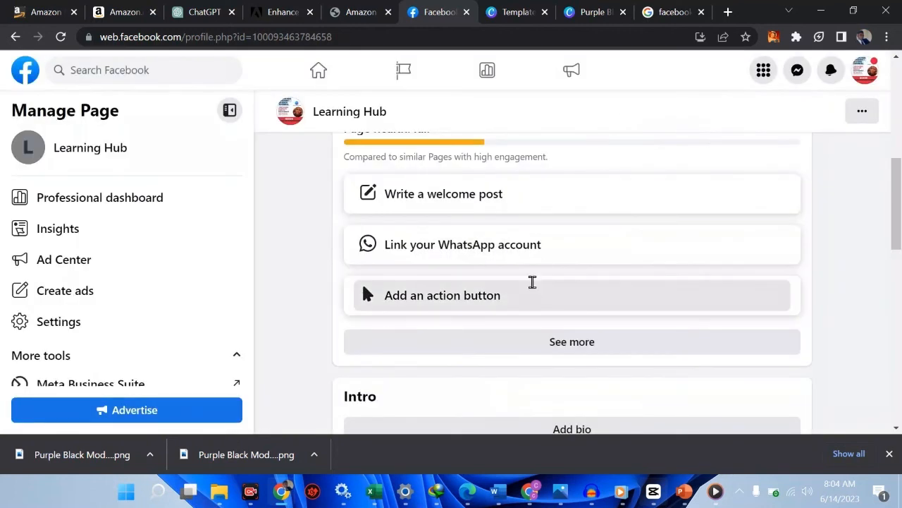
click(467, 364)
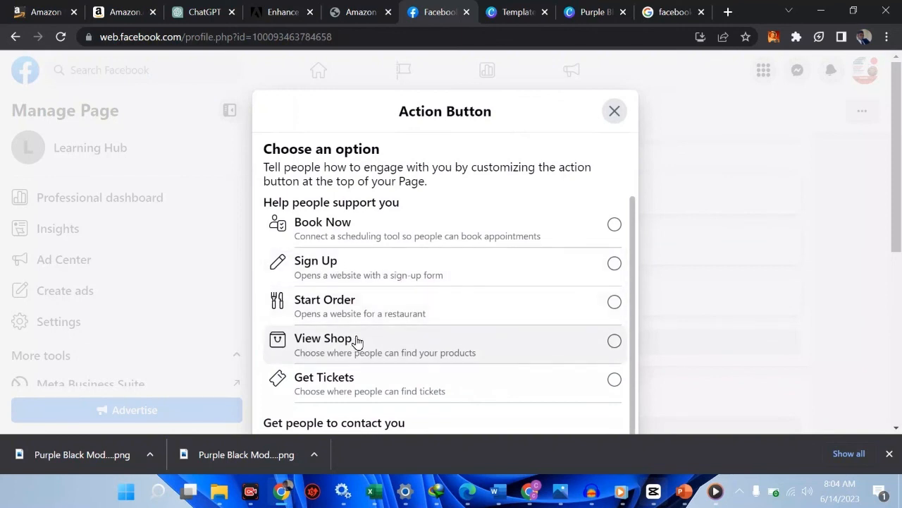
scroll(356, 343, down, 2)
scroll(356, 342, up, 1)
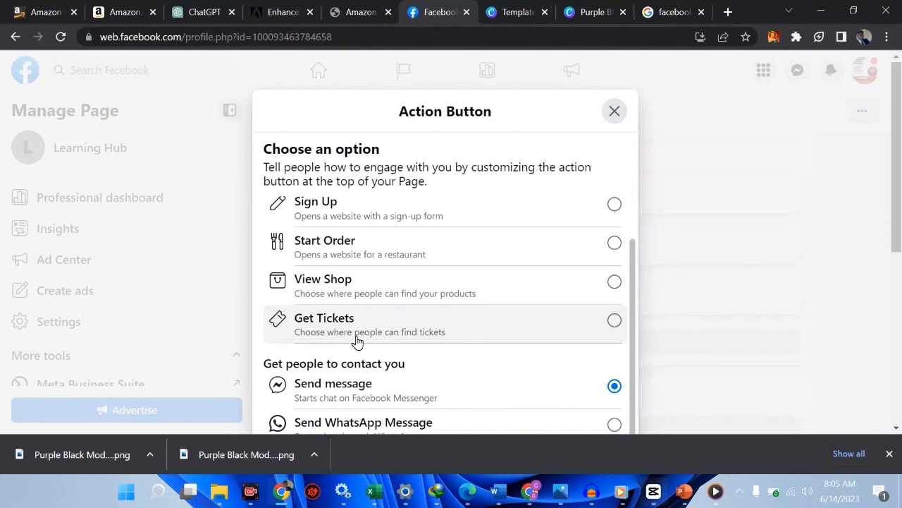
click(617, 120)
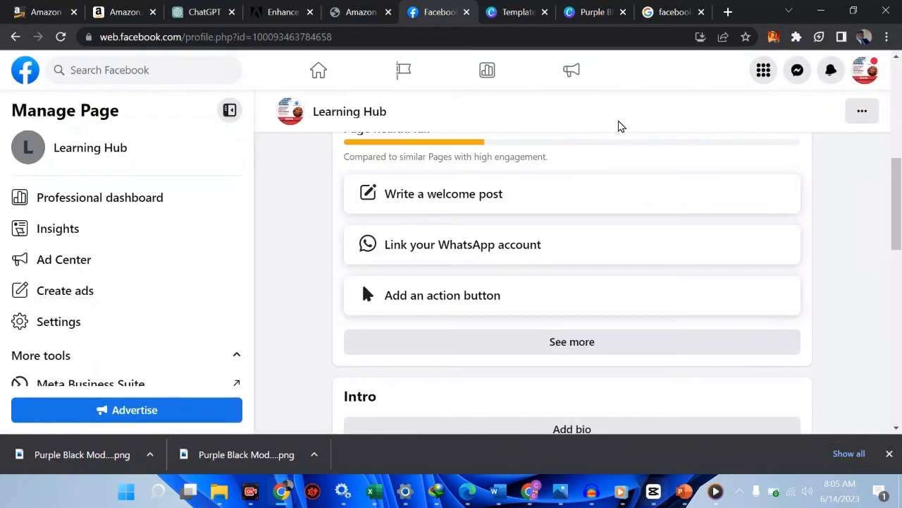
scroll(580, 280, down, 1)
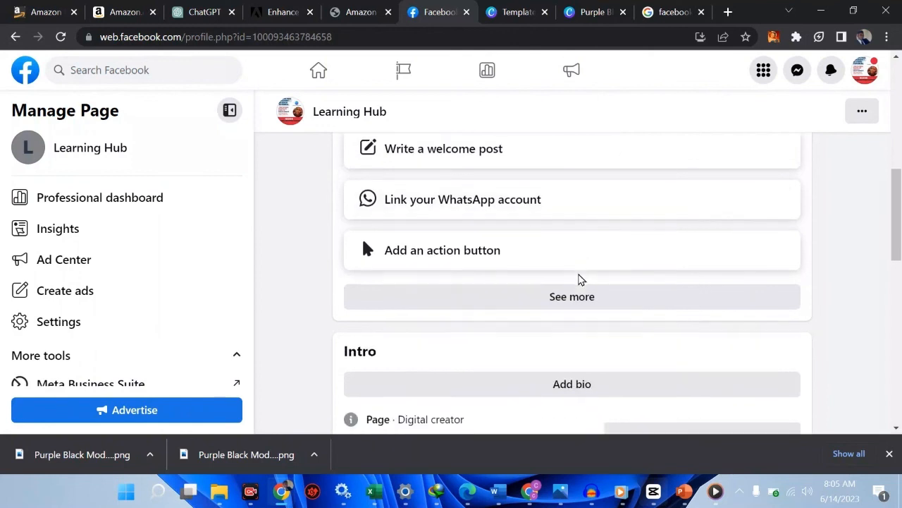
scroll(580, 280, down, 3)
scroll(580, 279, up, 4)
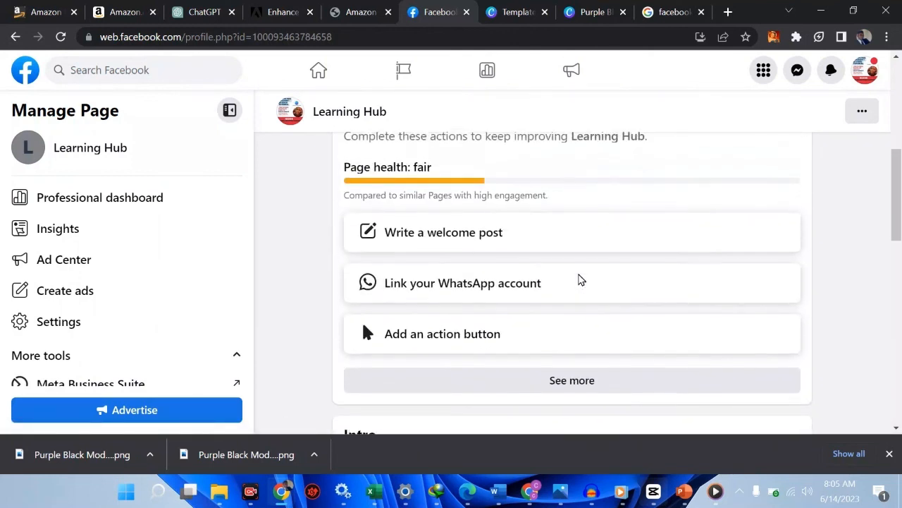
scroll(578, 280, up, 3)
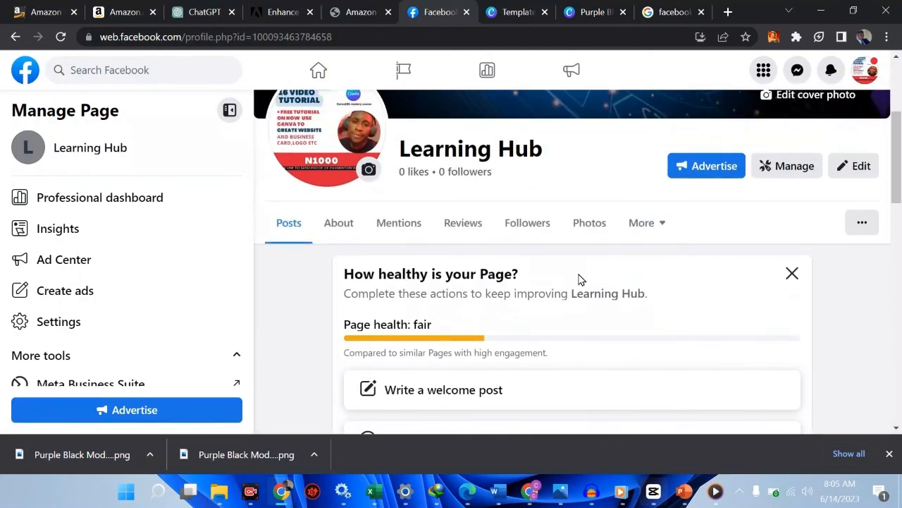